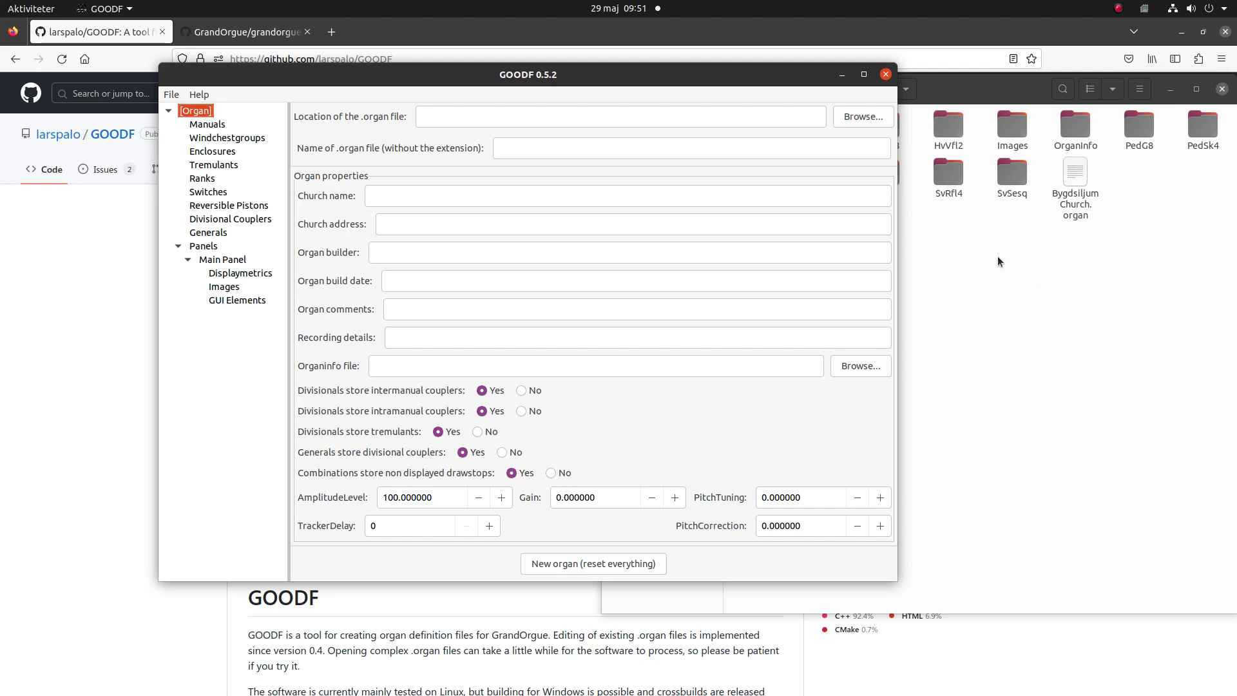
Set the .organ file location to the Bygdsiljum folder and name the file ExampleOrgan
{"action": "left_click", "coordinate": [865, 120]}
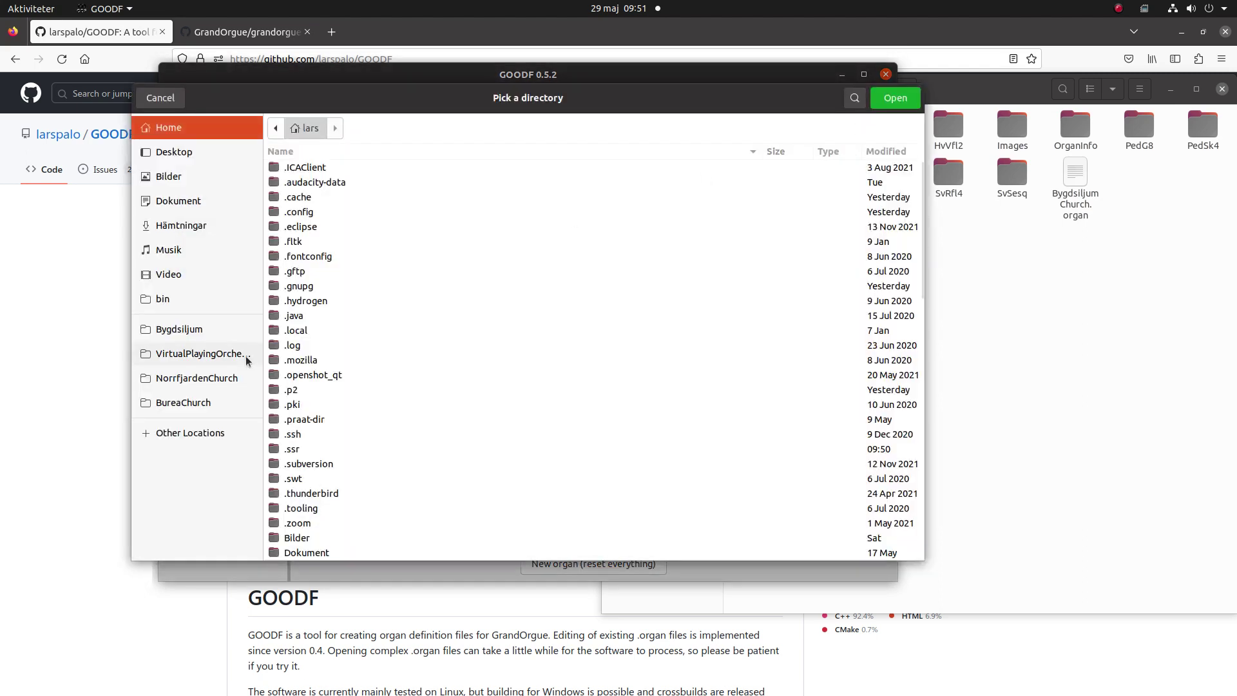
{"action": "left_click", "coordinate": [203, 332]}
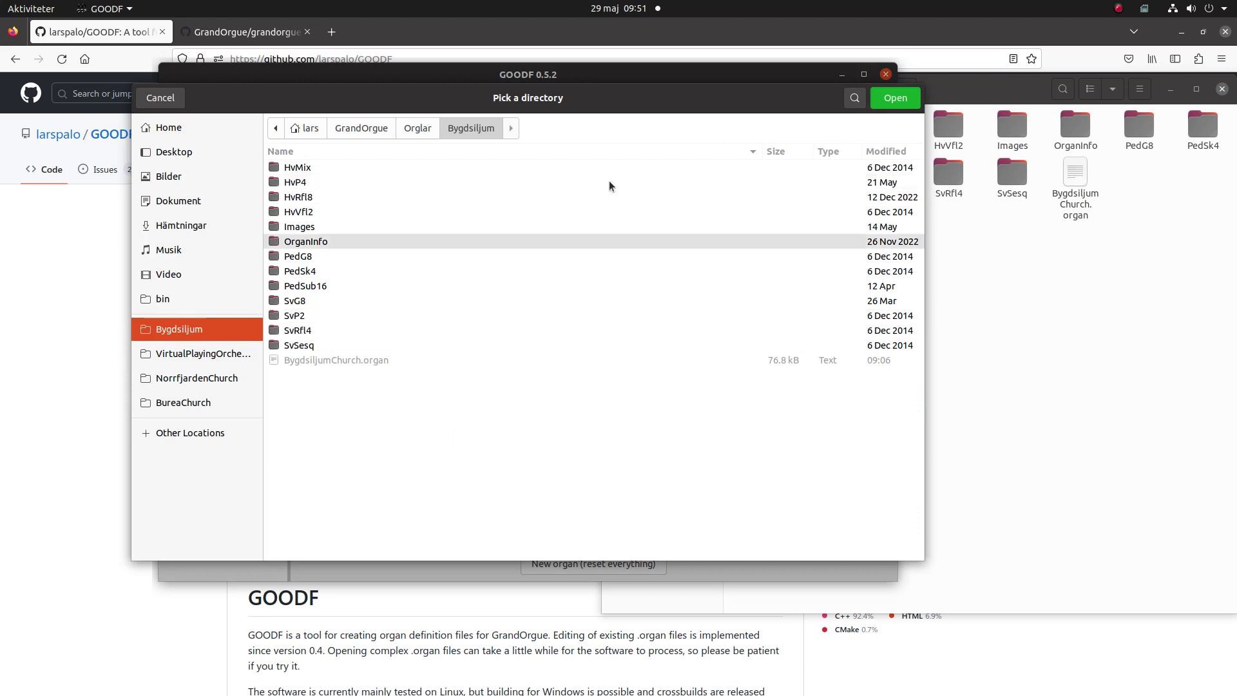
{"action": "left_click", "coordinate": [895, 98]}
{"action": "left_click", "coordinate": [607, 157]}
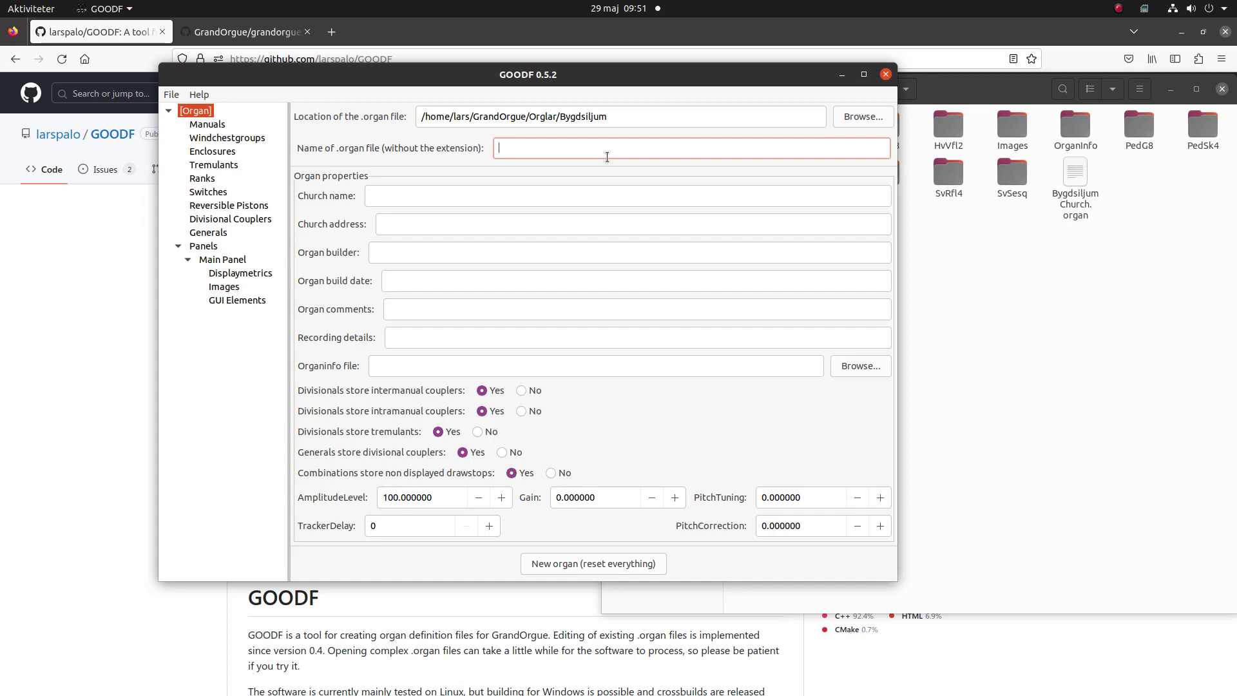
{"action": "type", "text": "Ex"}
{"action": "key", "text": "BackSpace"}
{"action": "type", "text": "xampleOrgan"}
Enter "An example organ" as the church name and "dtrh" as the church address
{"action": "left_click", "coordinate": [536, 200]}
{"action": "type", "text": "An"}
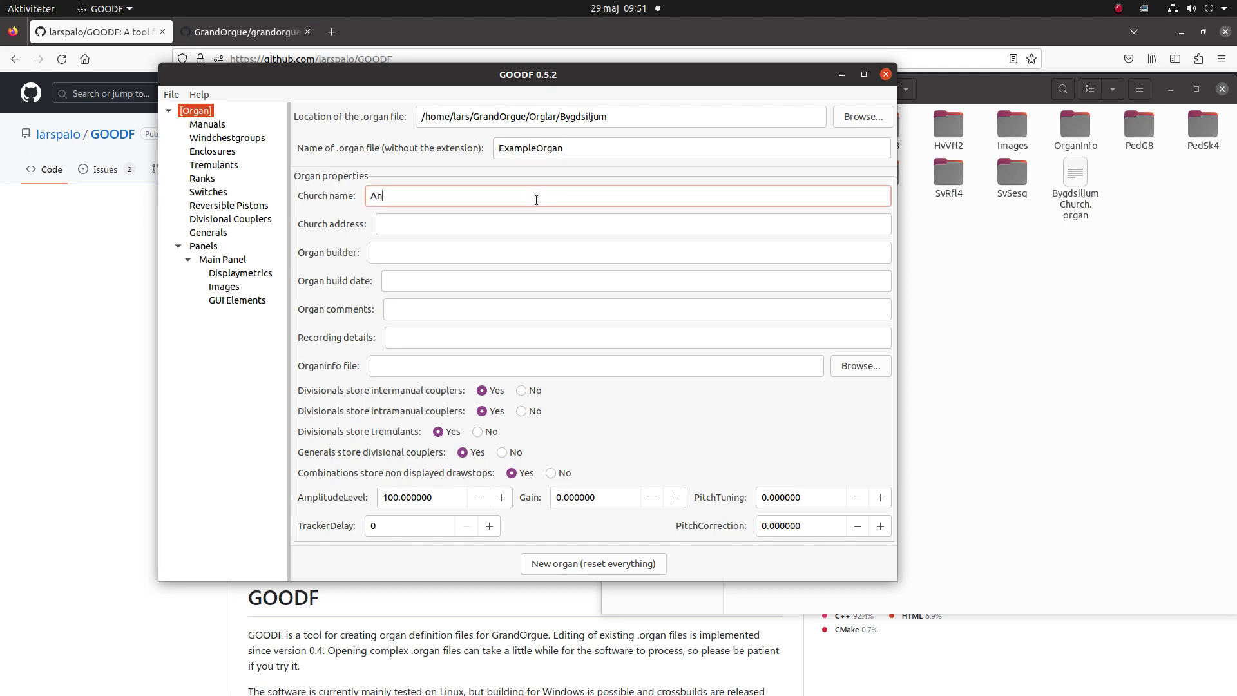
{"action": "type", "text": " example organ"}
{"action": "left_click", "coordinate": [518, 216]}
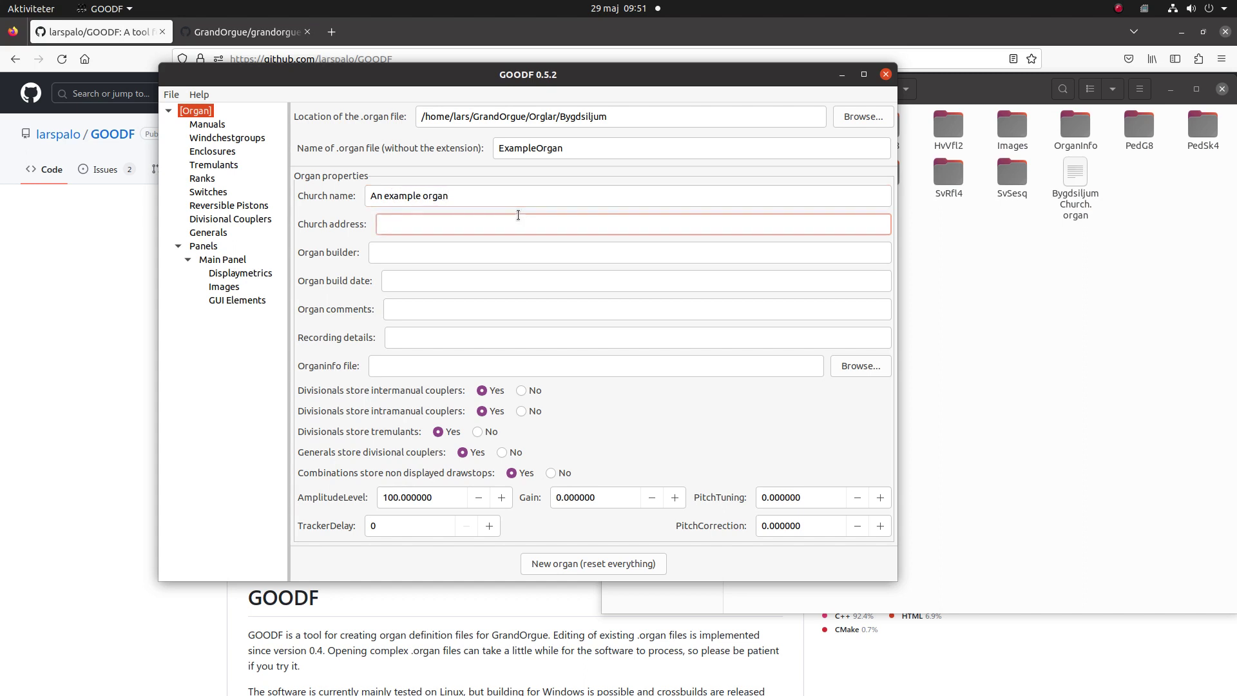
{"action": "type", "text": "dtrh"}
Fill in organ builder "sdfgewrt", build date "dfhggft", organ comments "dfhgdhgfrte" and recording details "dfgghfd"
{"action": "left_click", "coordinate": [414, 251]}
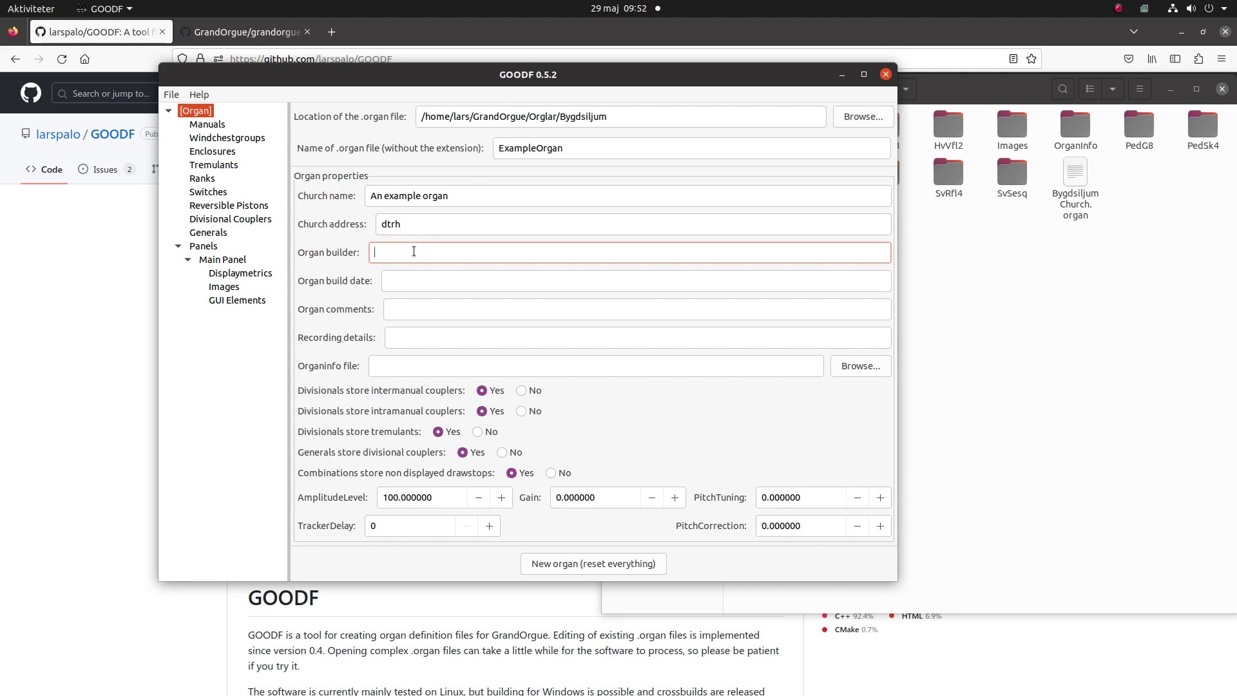
{"action": "type", "text": "sdfgewrt"}
{"action": "left_click", "coordinate": [422, 281]}
{"action": "type", "text": "dfhggft"}
{"action": "left_click", "coordinate": [425, 308]}
{"action": "type", "text": "dfhgdhgfrte"}
{"action": "left_click", "coordinate": [424, 338]}
{"action": "type", "text": "dfgghfc"}
{"action": "key", "text": "BackSpace"}
{"action": "type", "text": "d"}
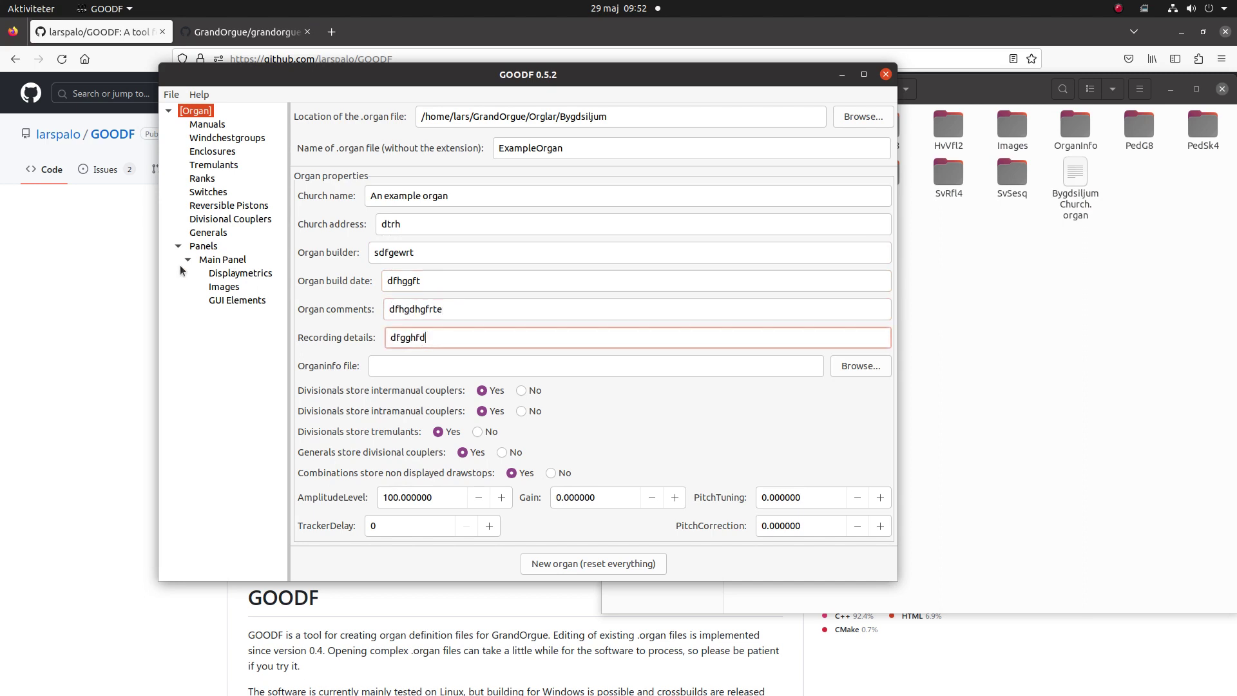
Add two new windchests to the organ's windchestgroups
{"action": "left_click", "coordinate": [227, 140]}
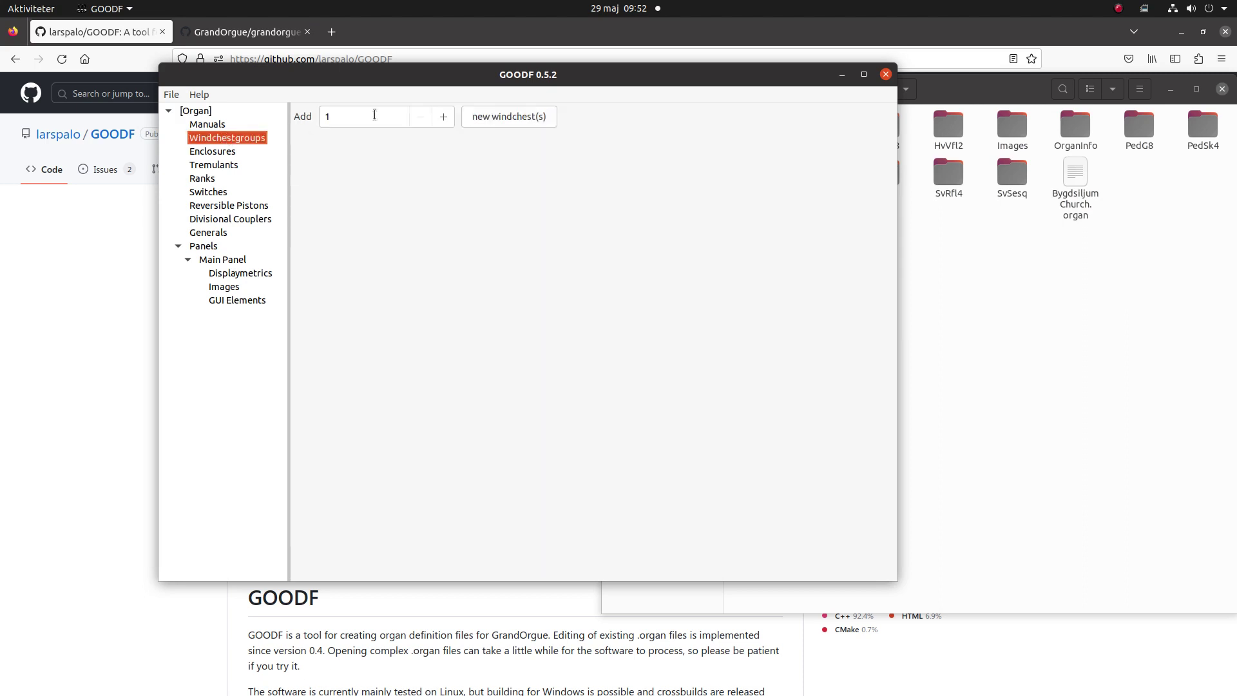
{"action": "left_click", "coordinate": [445, 116]}
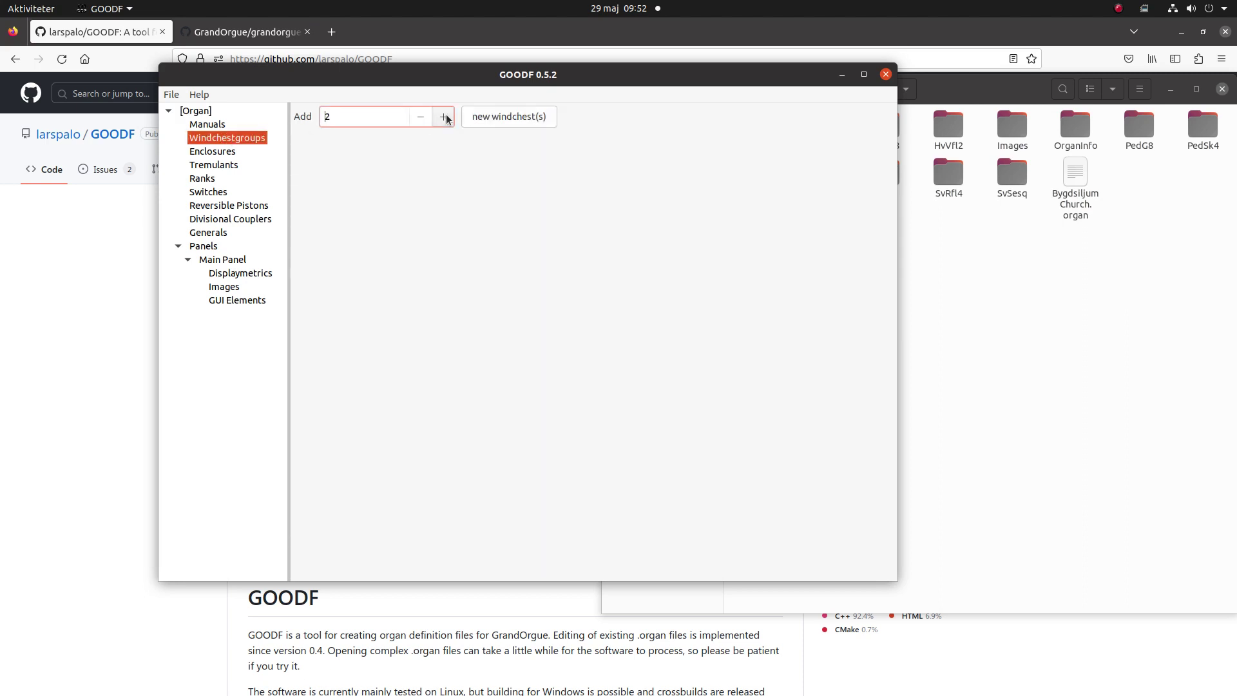
{"action": "left_click", "coordinate": [532, 116]}
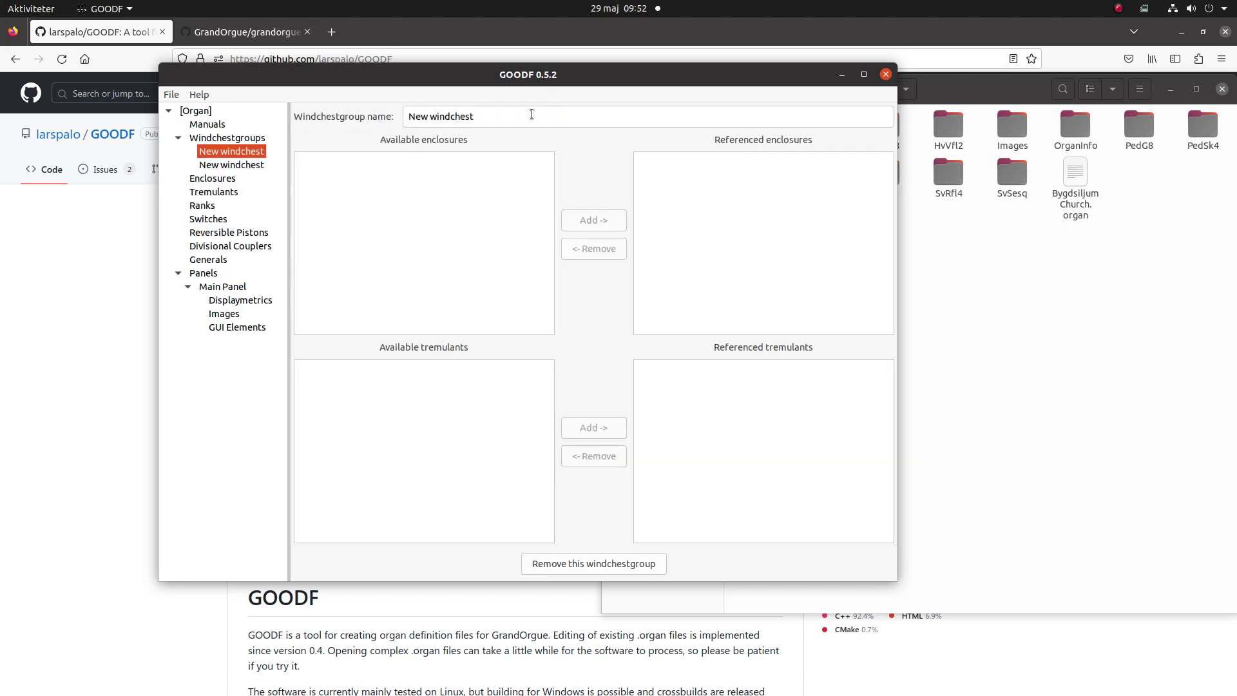
Rename the first windchest as "Pedal windchest" and the second as "Manual windchest"
{"action": "left_click", "coordinate": [429, 116]}
{"action": "double_click", "coordinate": [428, 116]}
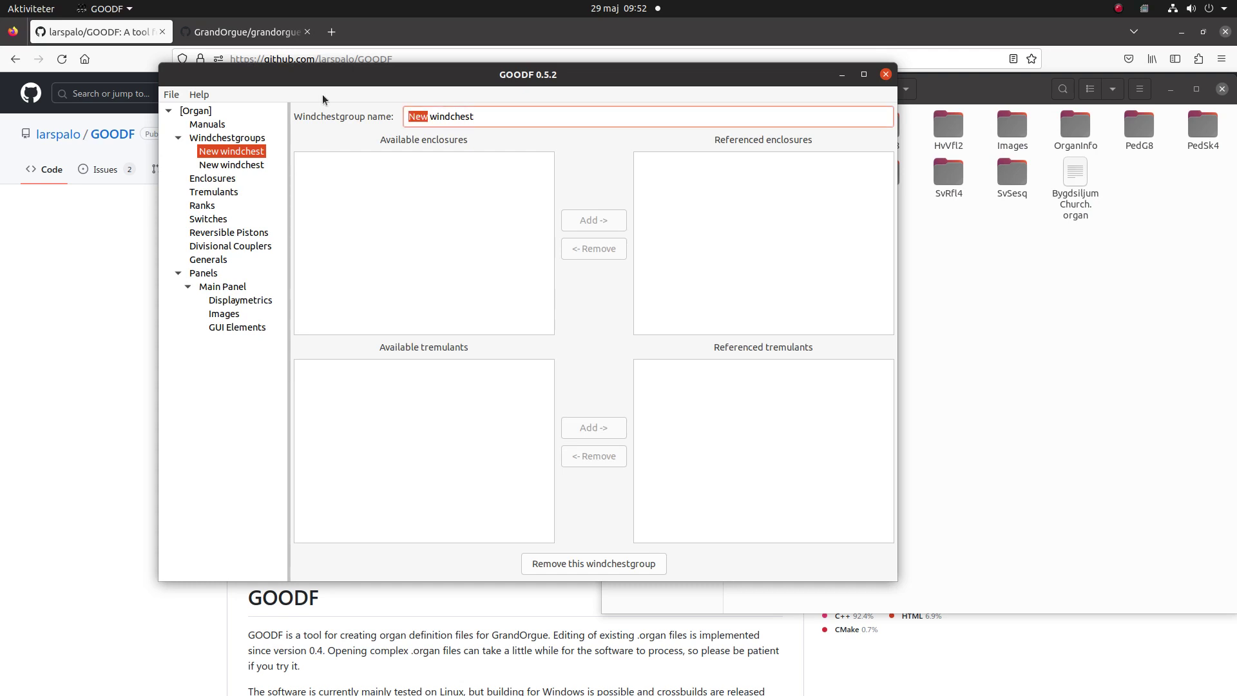
{"action": "type", "text": "Pedal"}
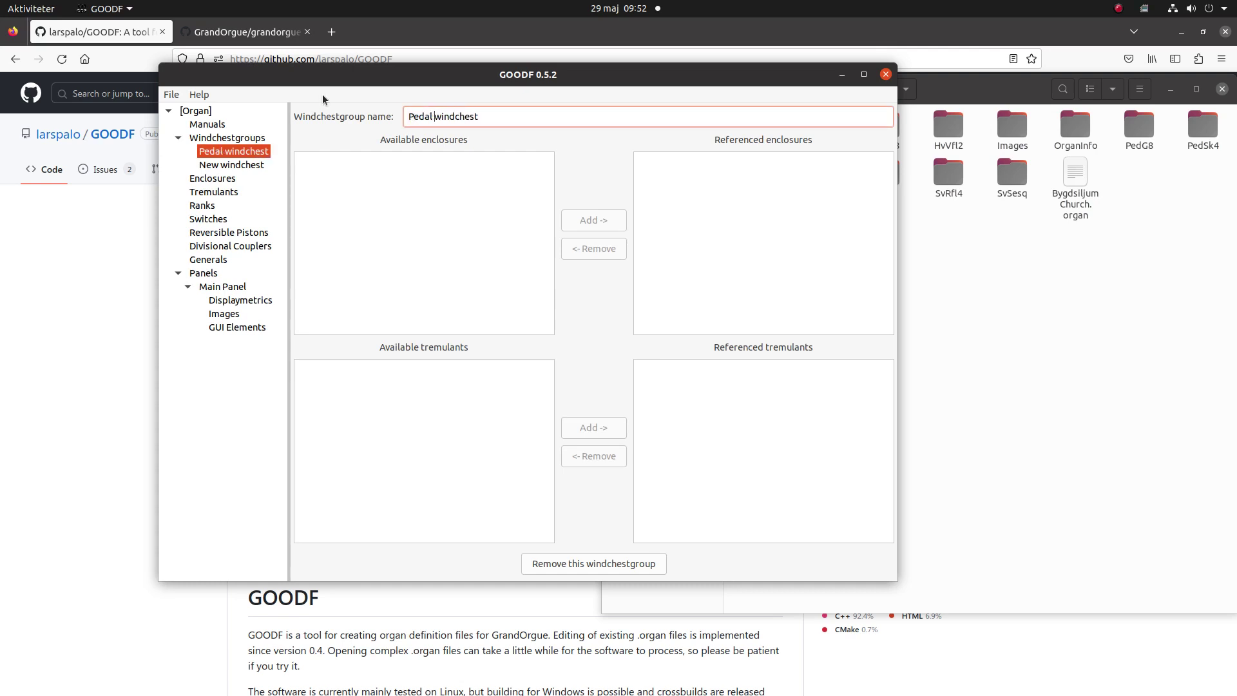
{"action": "left_click", "coordinate": [237, 165]}
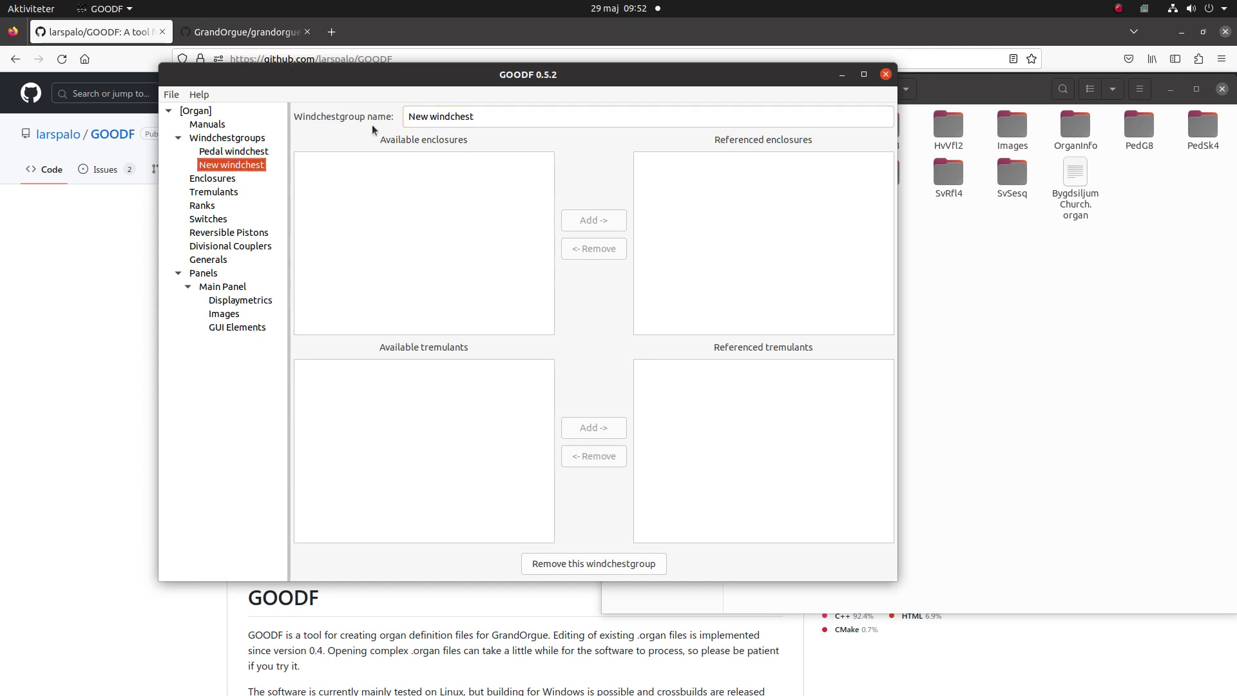
{"action": "double_click", "coordinate": [425, 116]}
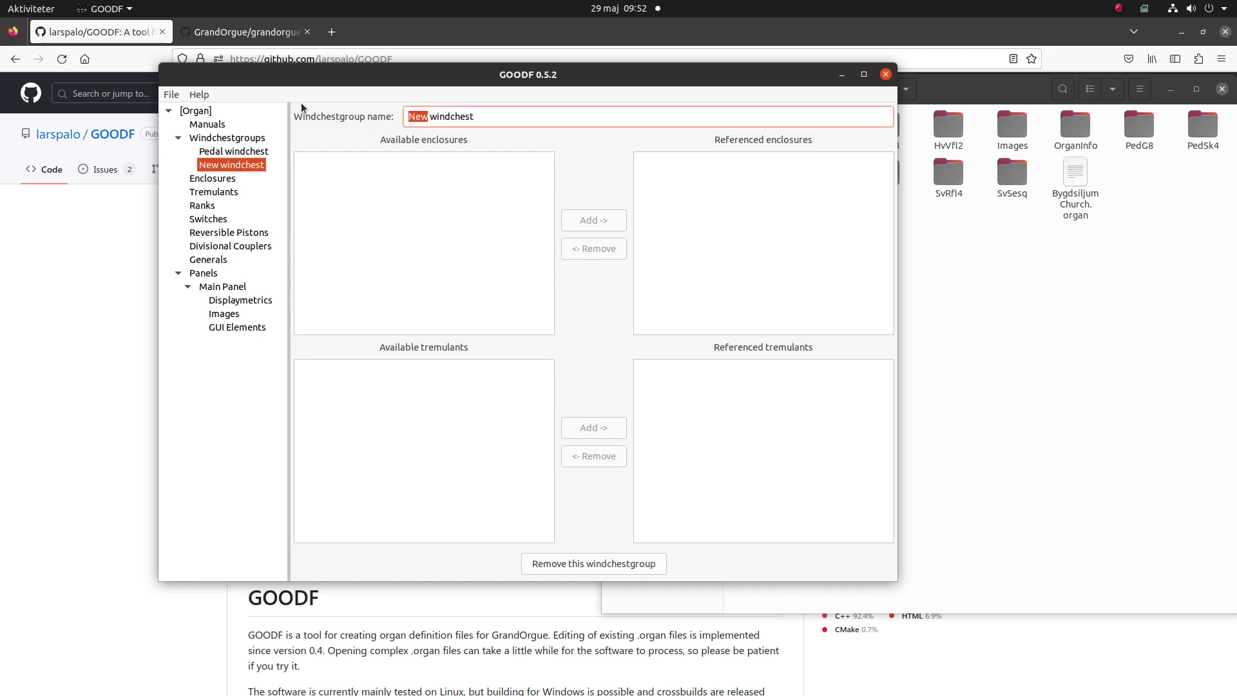
{"action": "type", "text": "Manual"}
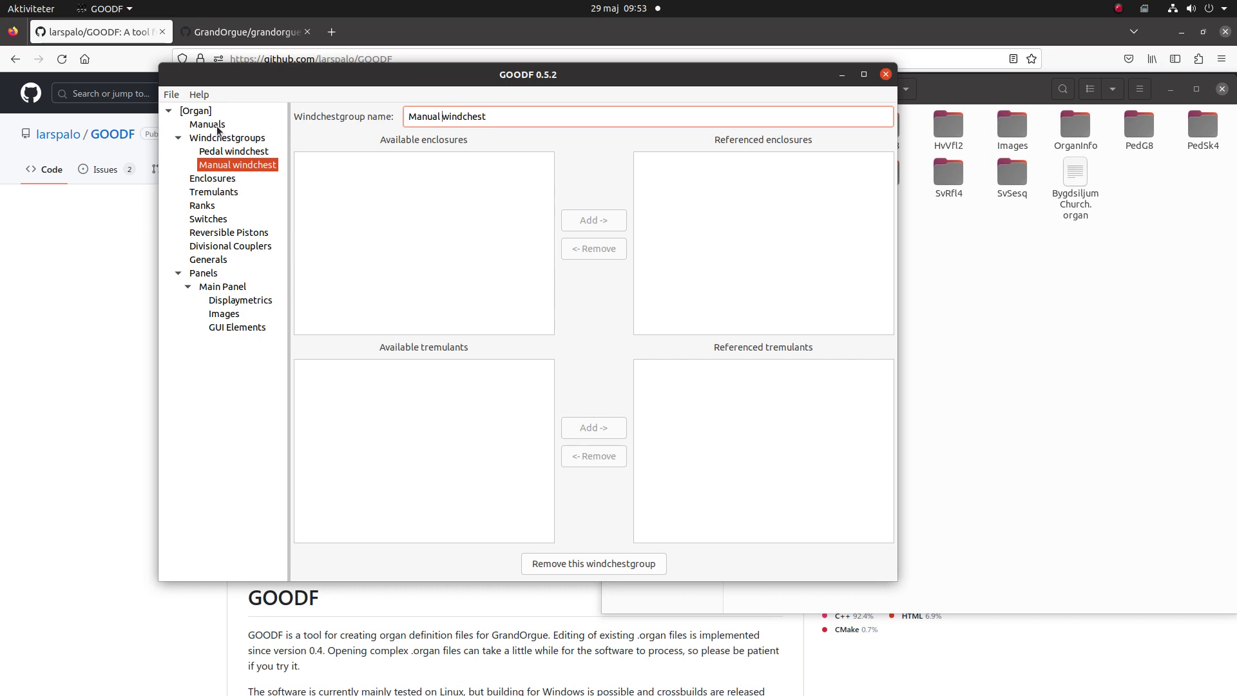
Add a new manual named Pedal, mark it as the pedal and set its number of logical keys to 30
{"action": "left_click", "coordinate": [218, 127]}
{"action": "left_click", "coordinate": [337, 122]}
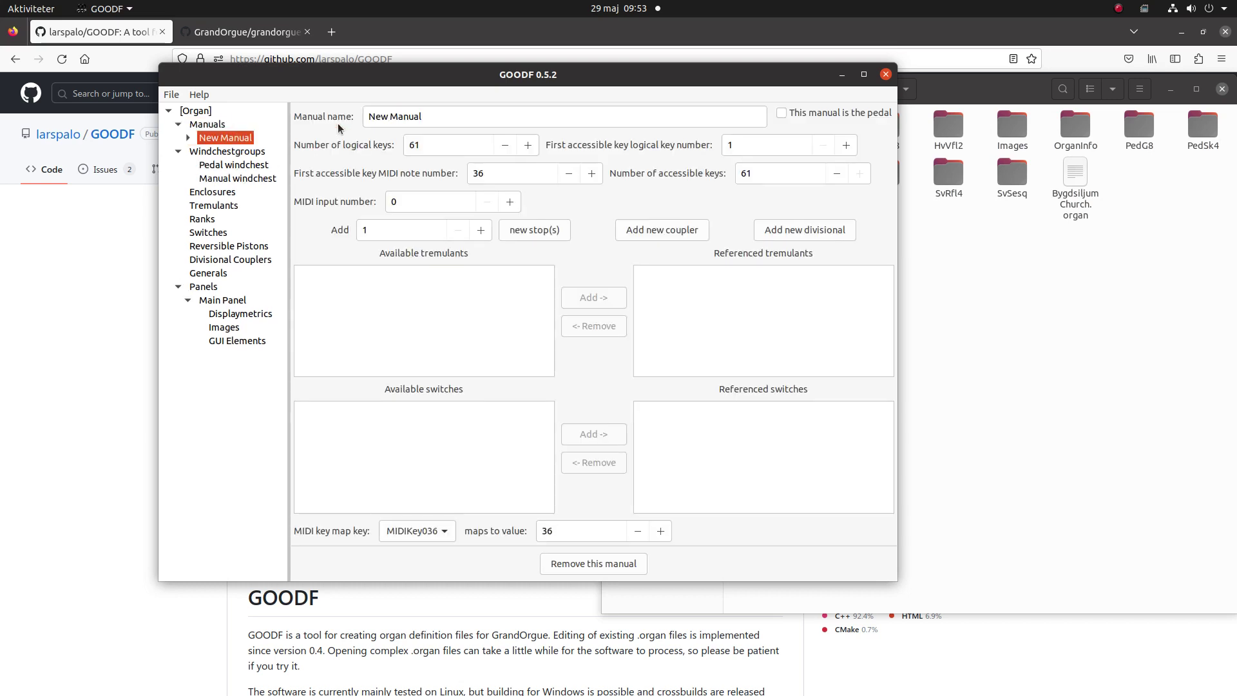
{"action": "triple_click", "coordinate": [443, 115]}
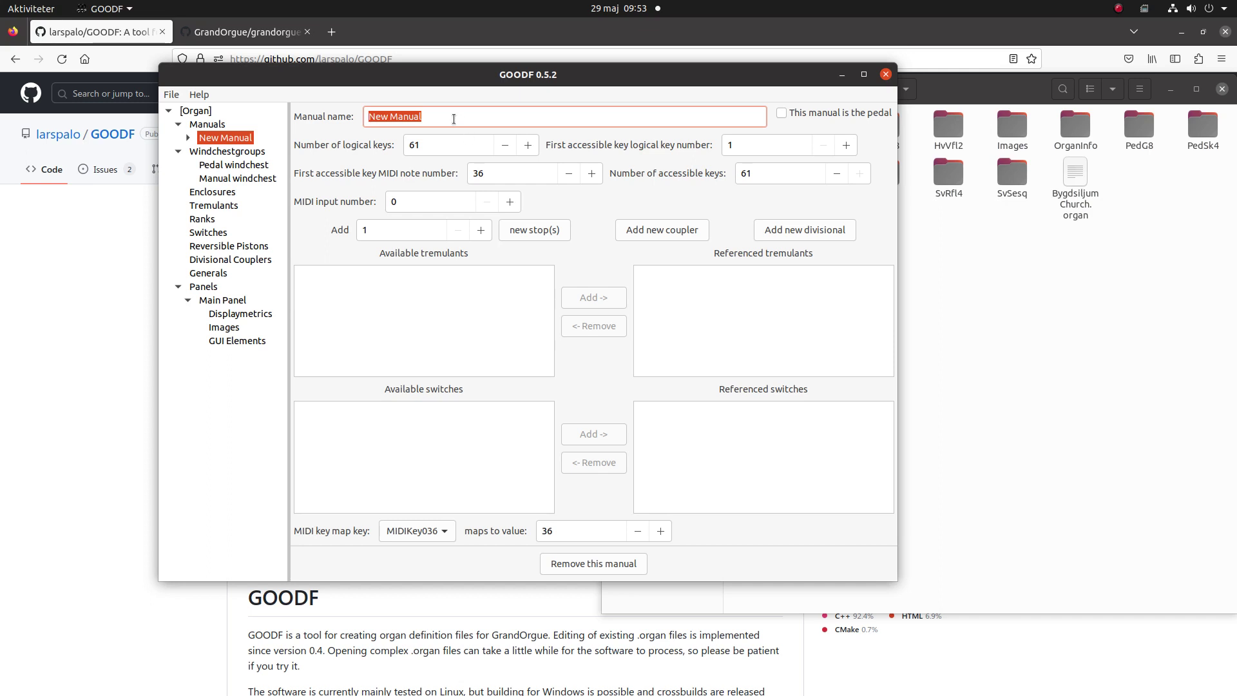
{"action": "type", "text": "Pedal"}
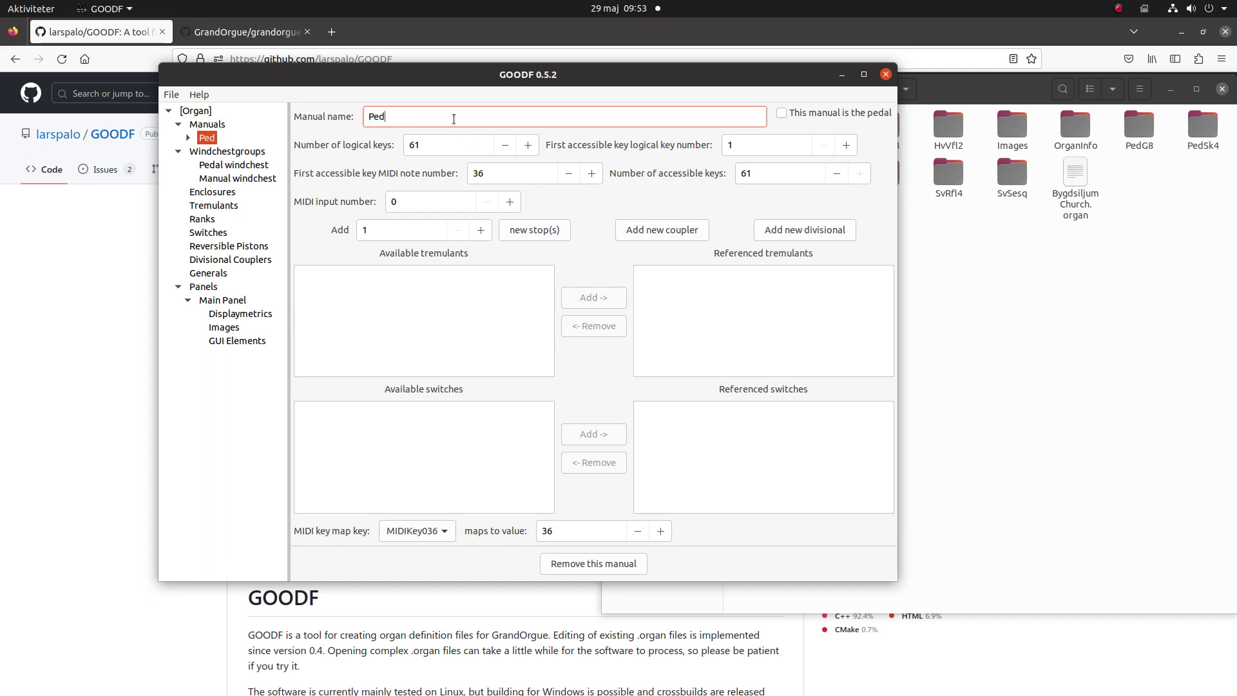
{"action": "left_click", "coordinate": [782, 113]}
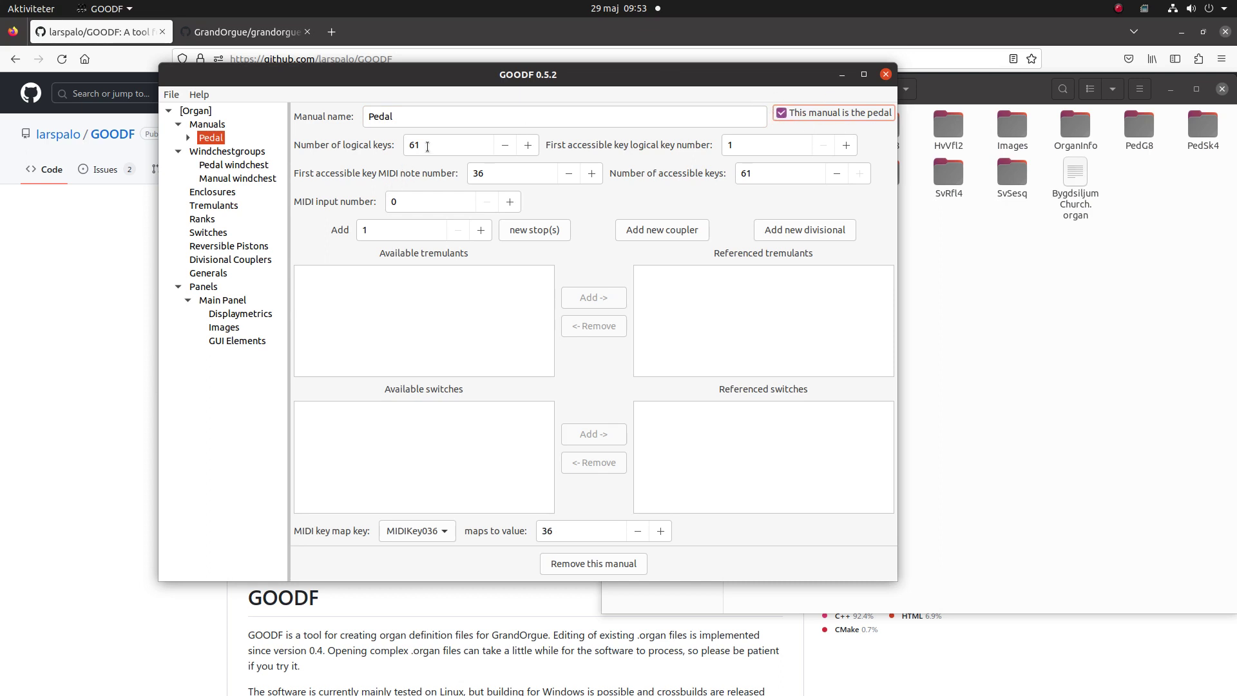
{"action": "key", "text": "Tab"}
{"action": "type", "text": "30"}
{"action": "key", "text": "Tab"}
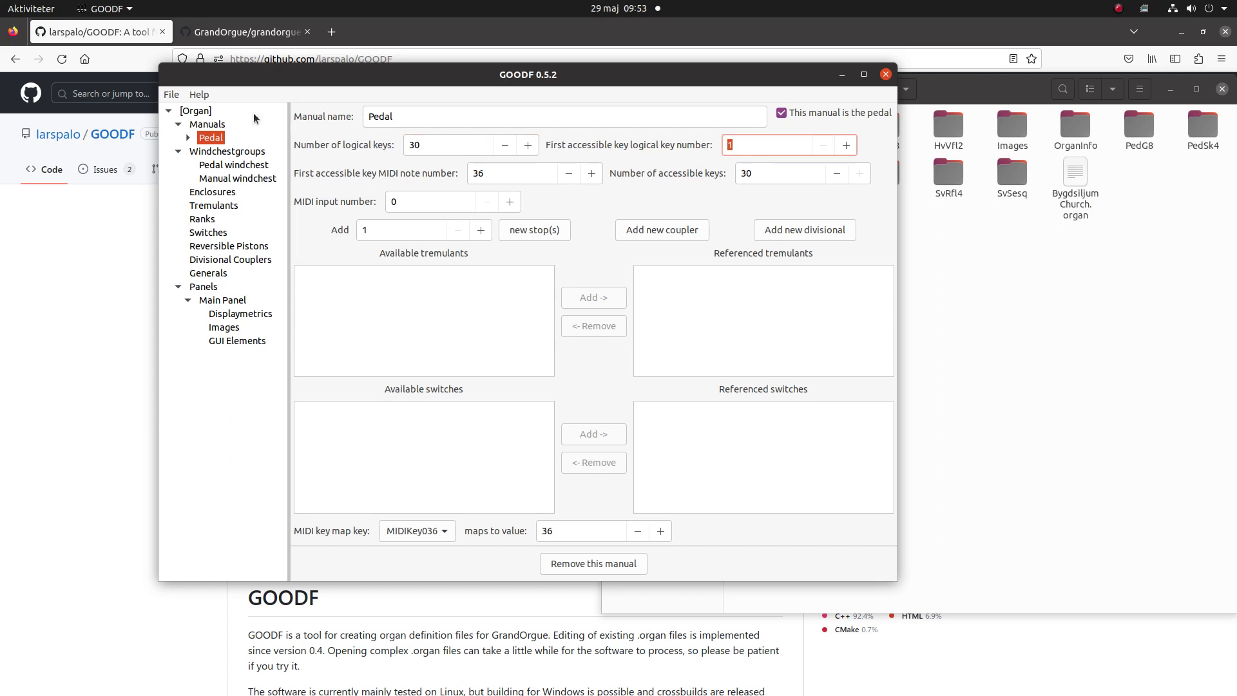
Add a second manual named "Manual" and set its number of logical keys to 56
{"action": "left_click", "coordinate": [204, 125]}
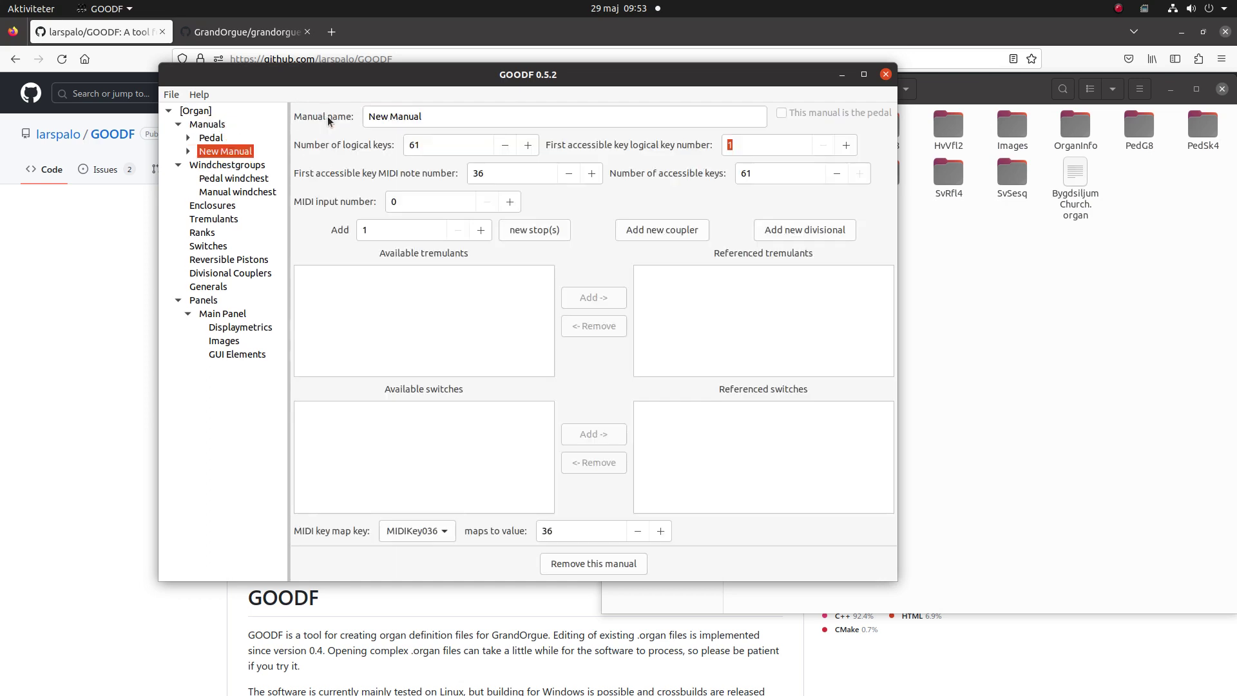
{"action": "double_click", "coordinate": [378, 116]}
{"action": "key", "text": "BackSpace"}
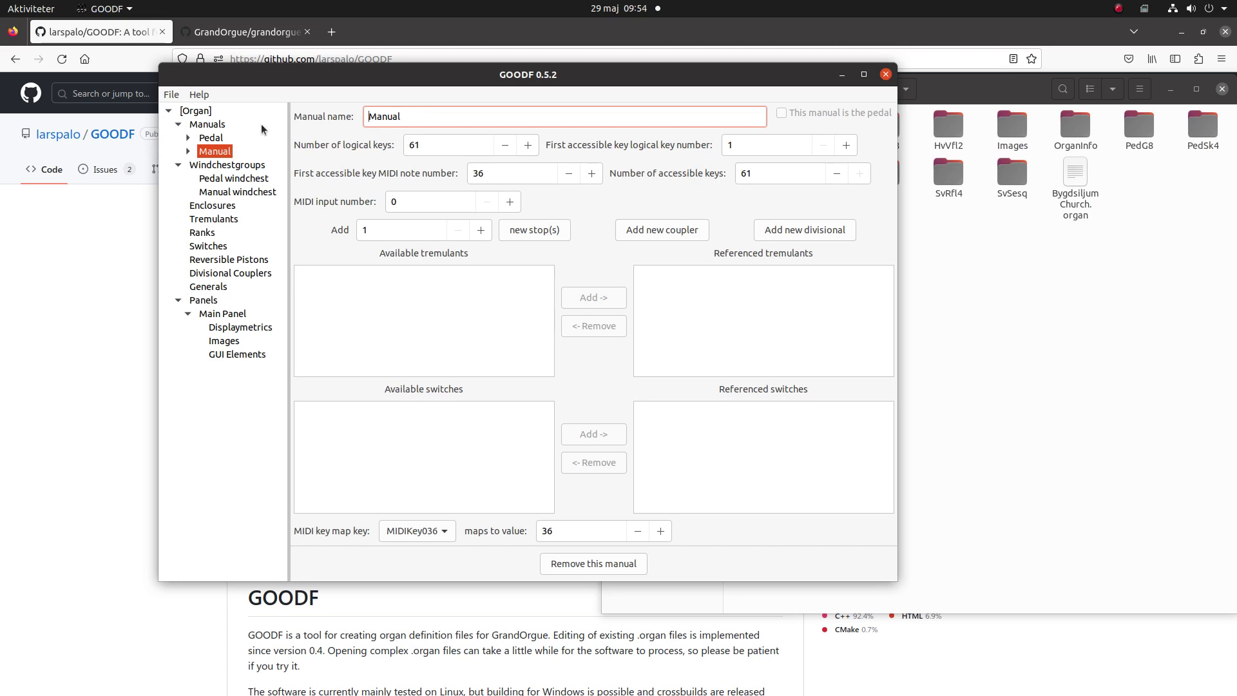
{"action": "double_click", "coordinate": [419, 144]}
{"action": "type", "text": "56"}
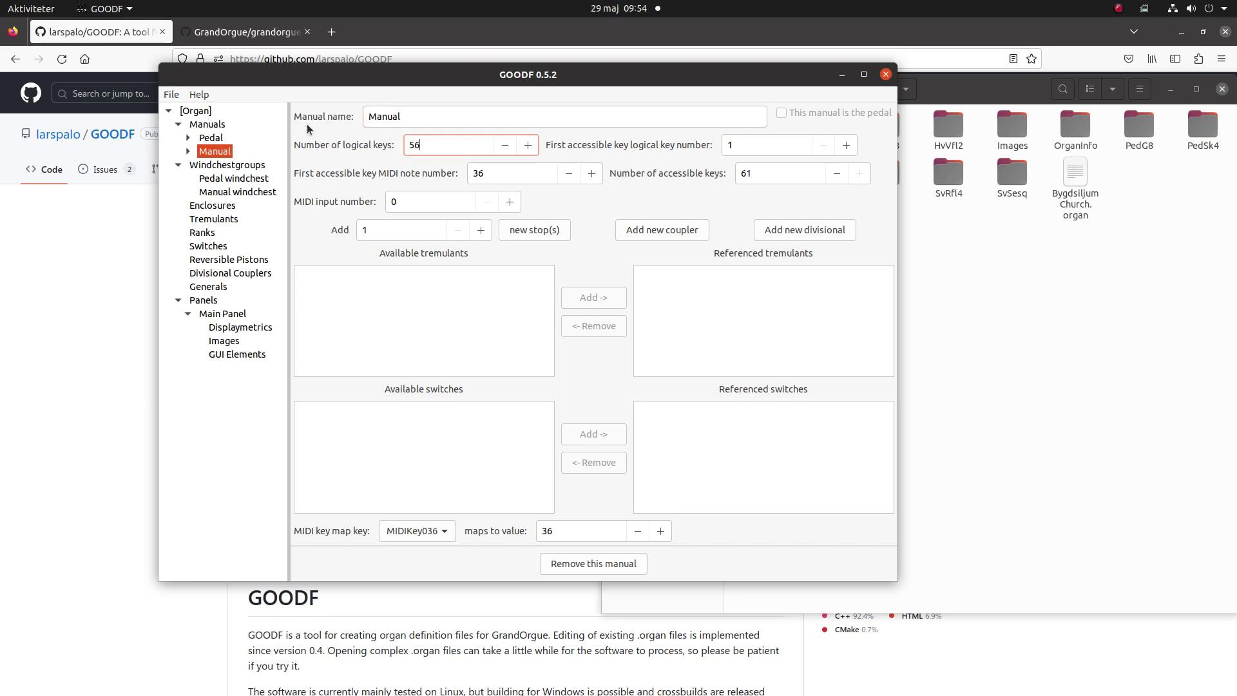
{"action": "key", "text": "Tab"}
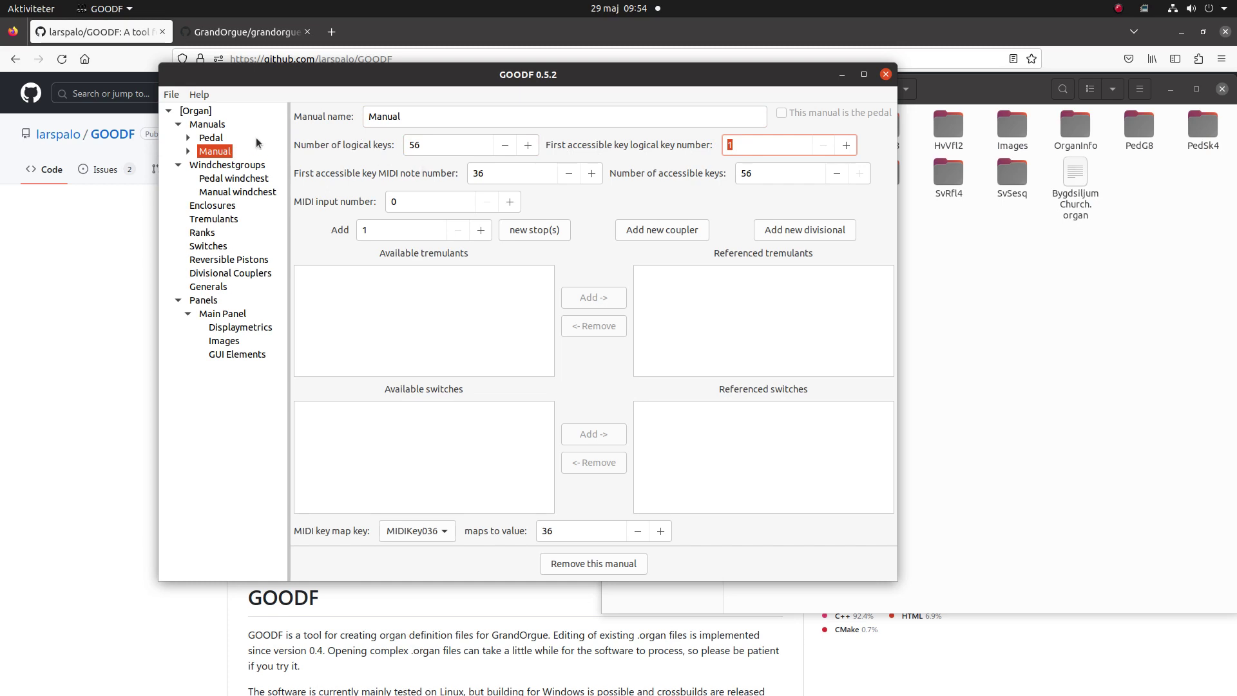
Add one new stop to the Pedal manual and name it "Subbas 16'"
{"action": "left_click", "coordinate": [210, 140]}
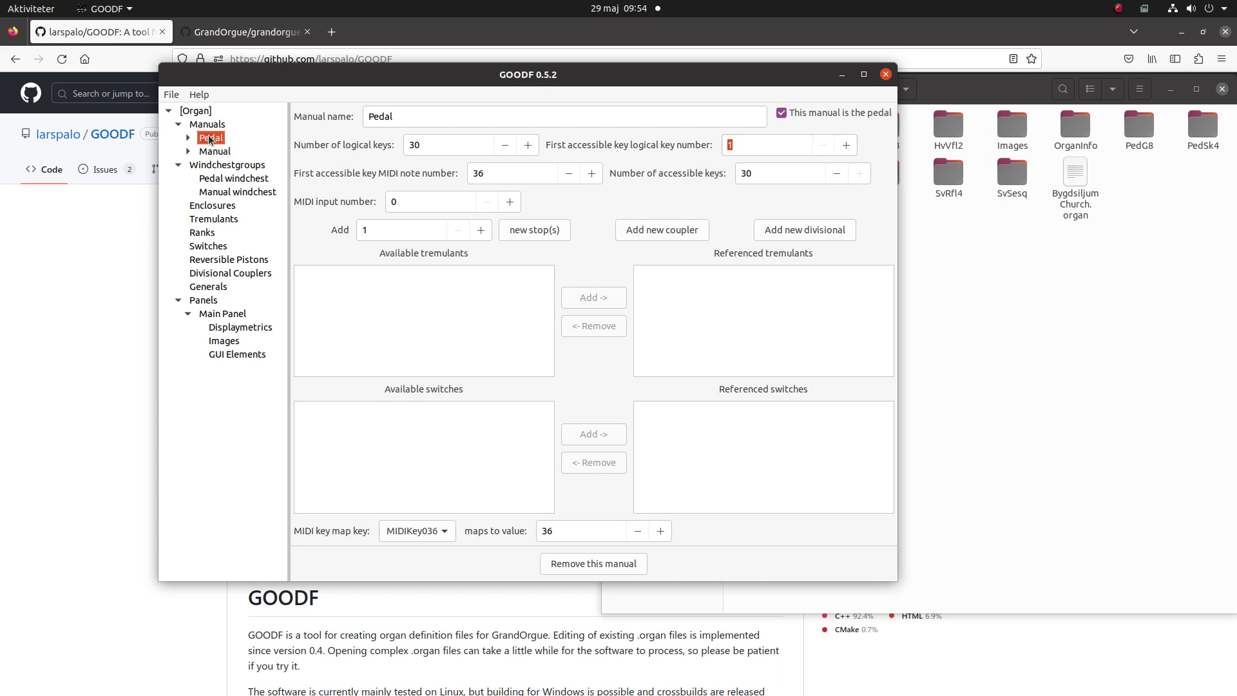
{"action": "left_click", "coordinate": [532, 233]}
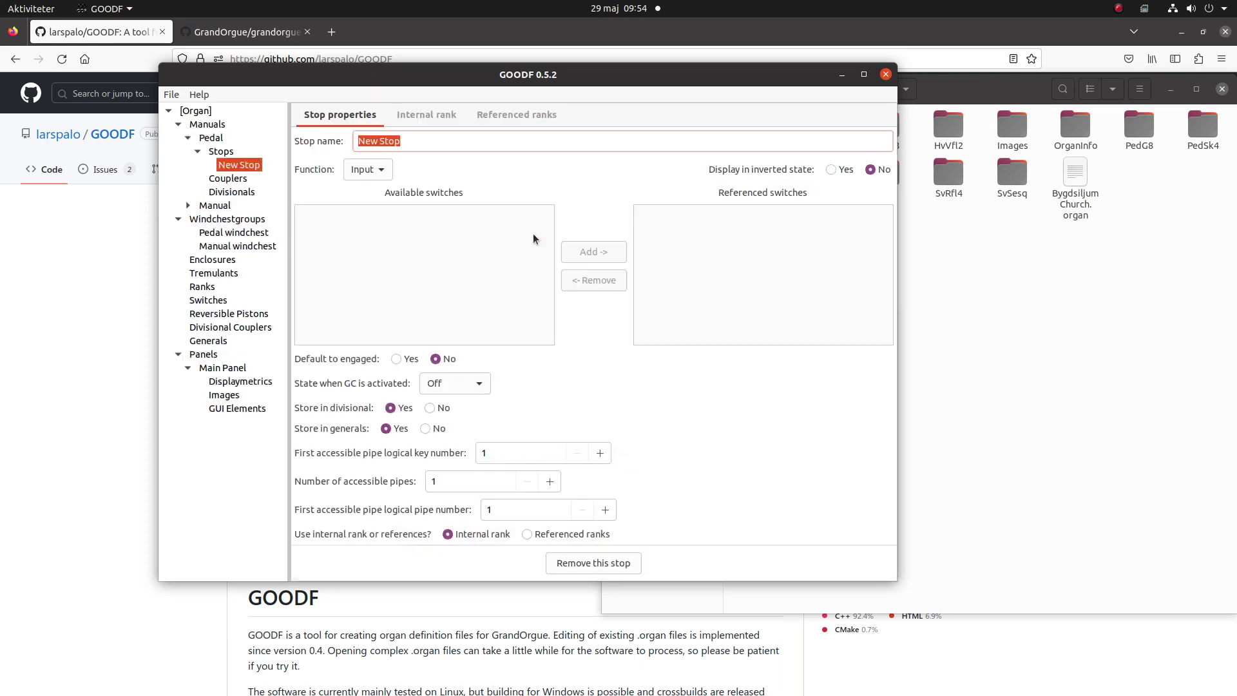
{"action": "left_click", "coordinate": [421, 142]}
{"action": "key", "text": "ctrl+a"}
{"action": "type", "text": "Subbas 16'"}
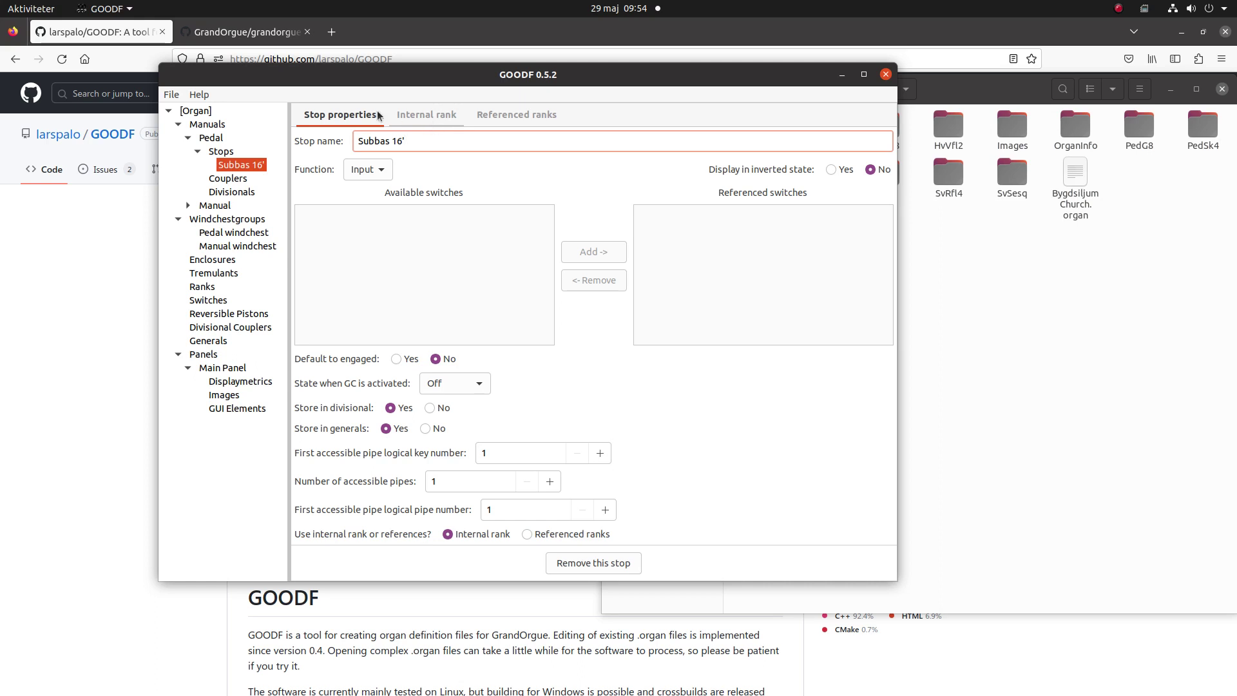
Assign the Subbas 16' internal rank to the Pedal windchest, with 30 logical pipes and harmonic number 4
{"action": "left_click", "coordinate": [437, 118]}
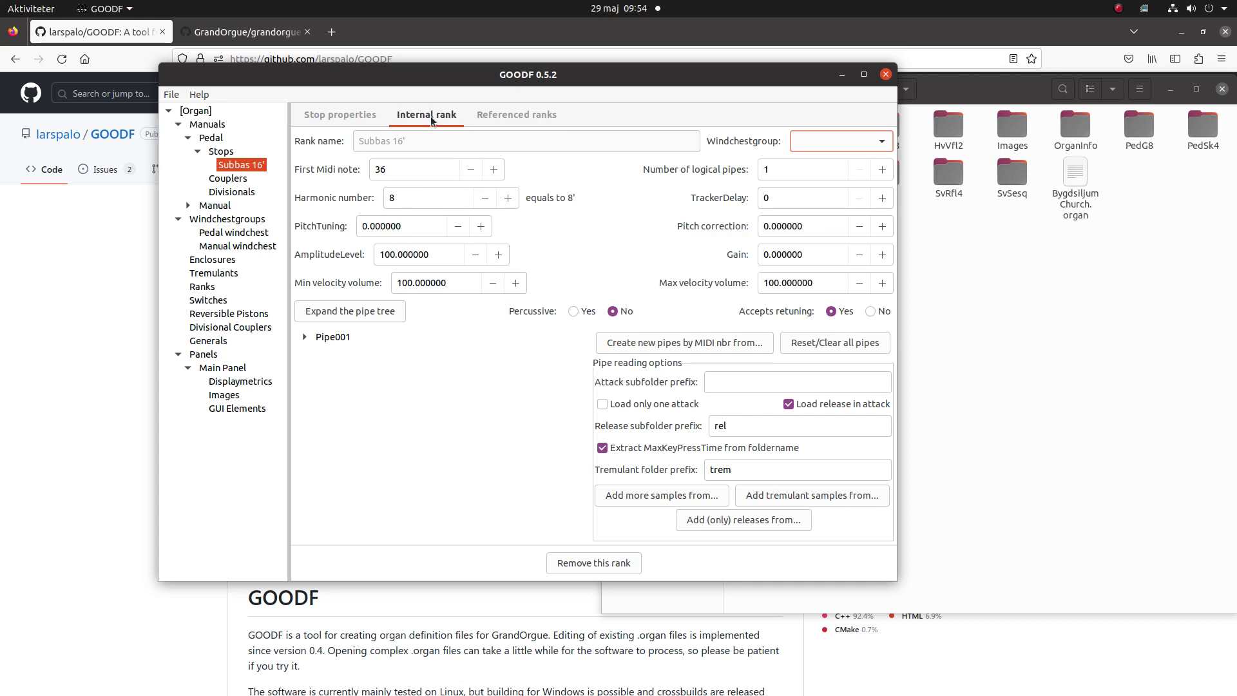
{"action": "left_click", "coordinate": [864, 143]}
{"action": "left_click", "coordinate": [868, 144]}
{"action": "double_click", "coordinate": [802, 168]}
{"action": "type", "text": "30"}
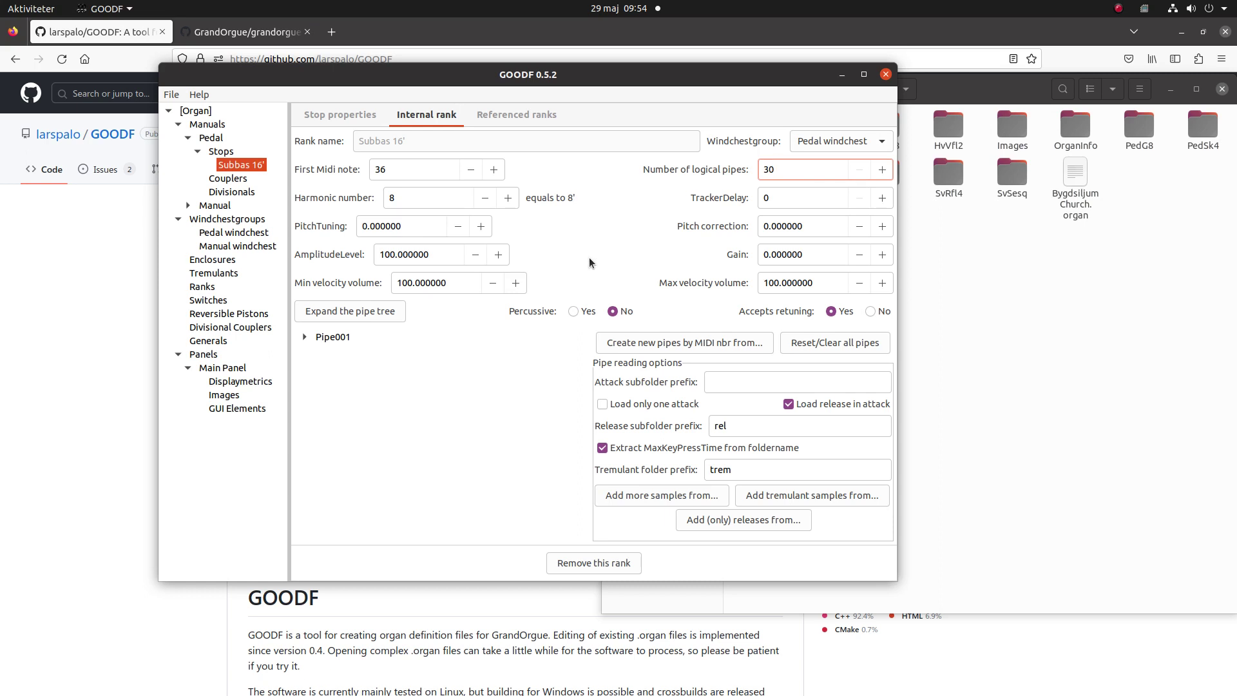
{"action": "key", "text": "Tab"}
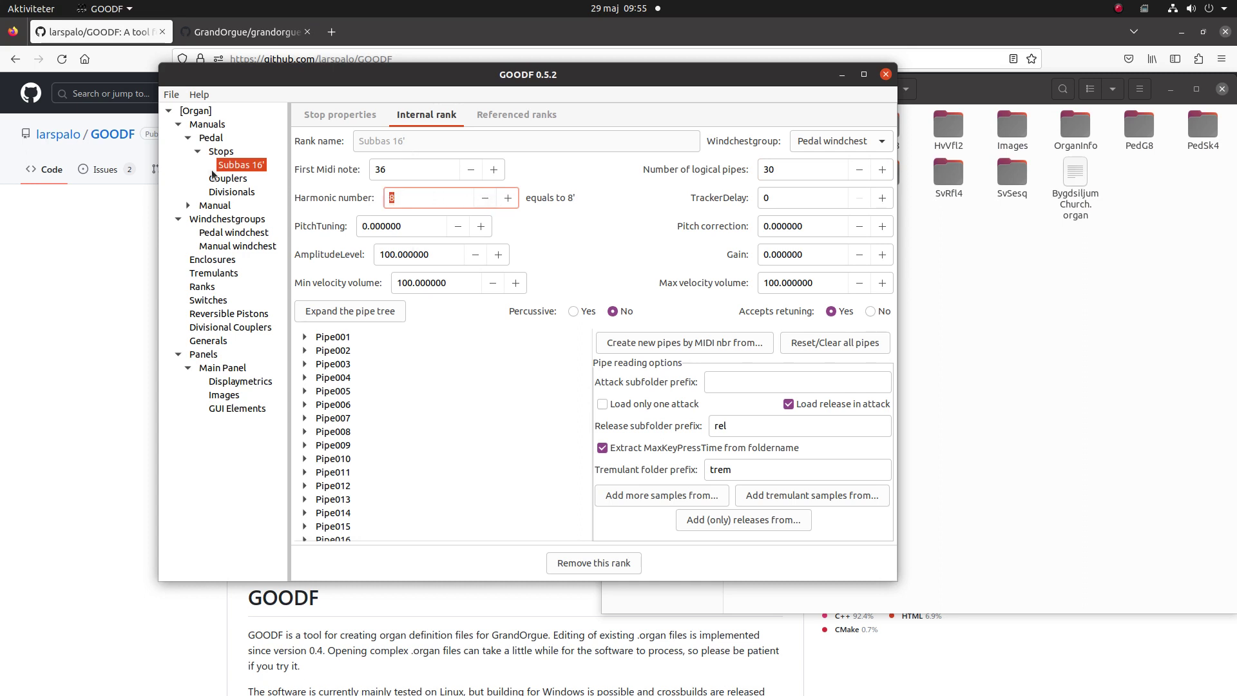
{"action": "type", "text": "4"}
{"action": "key", "text": "Tab"}
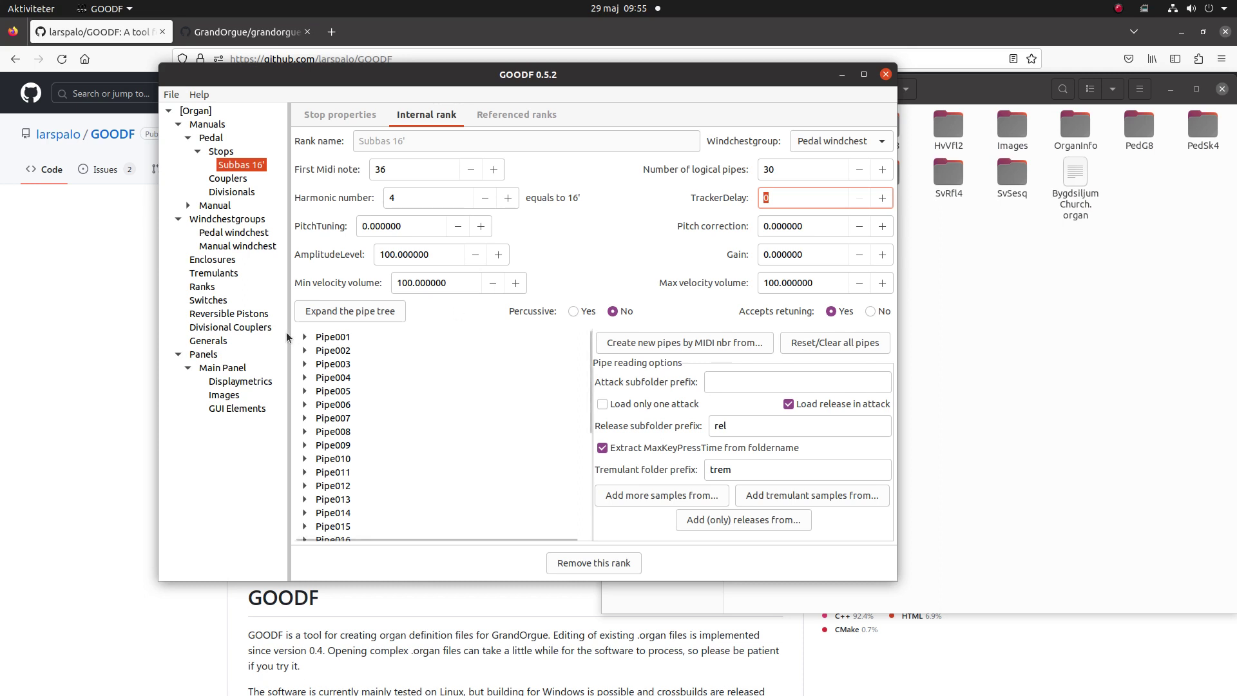
Expand the rank's pipe tree and create new pipes by MIDI number from the PedSub16 folder
{"action": "left_click", "coordinate": [312, 318]}
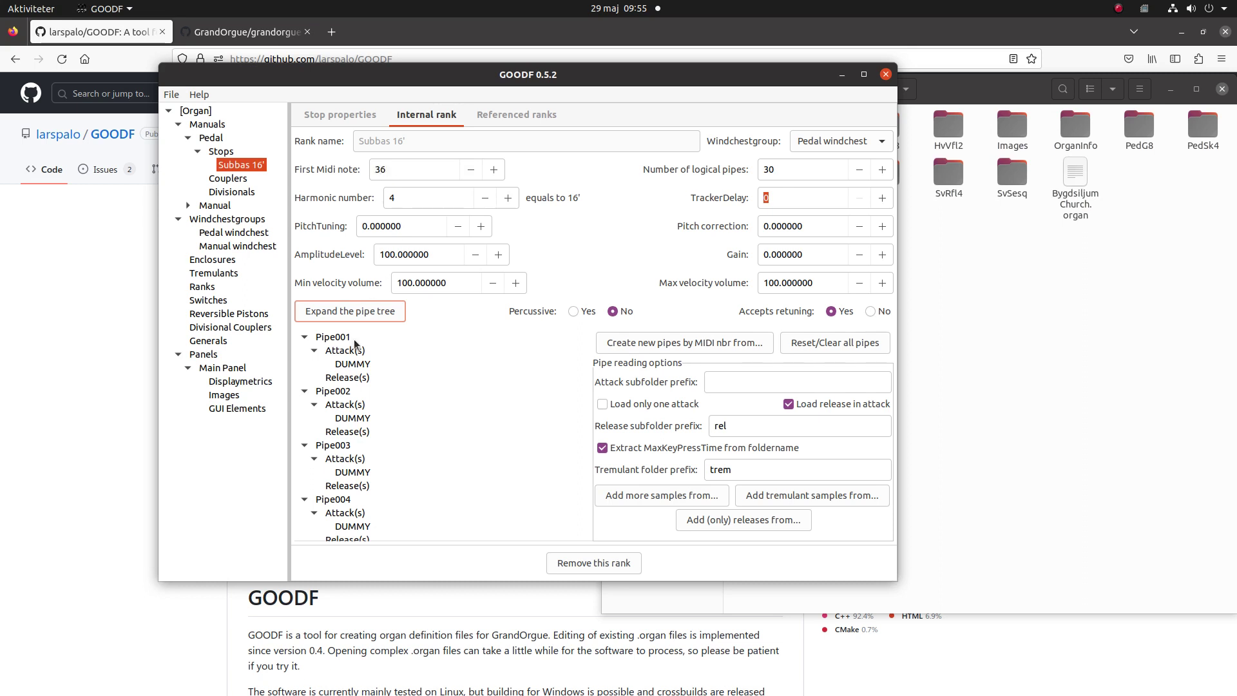
{"action": "left_click", "coordinate": [682, 342]}
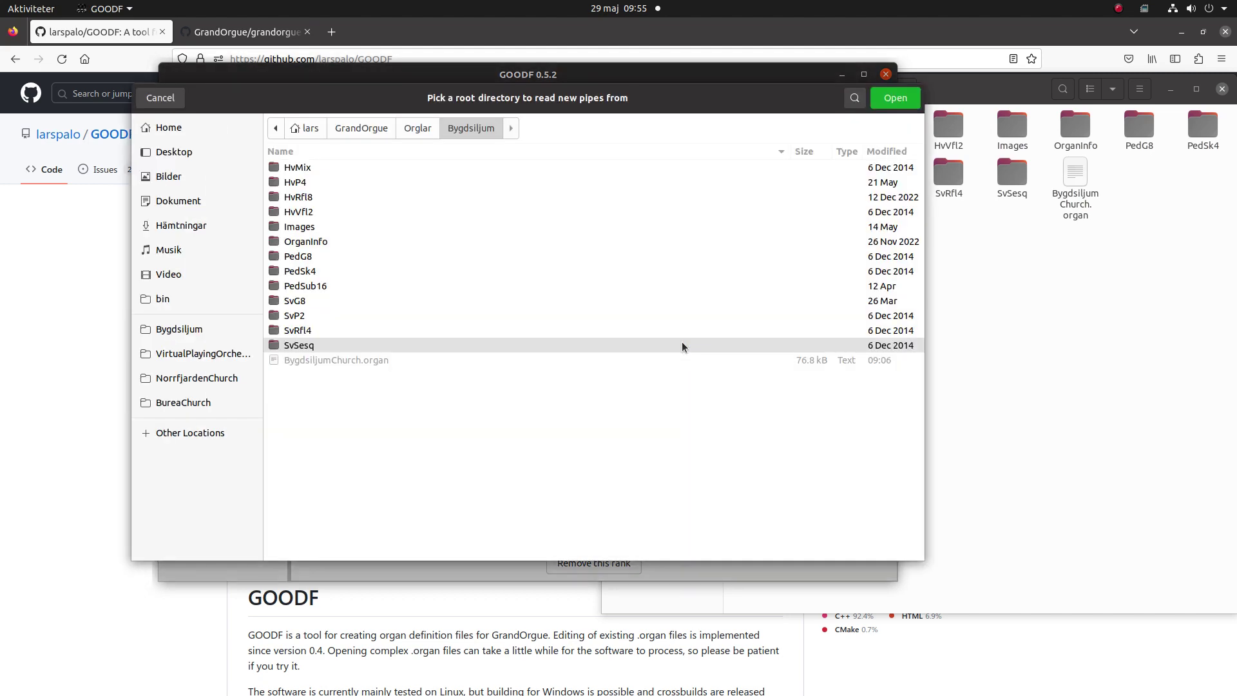
{"action": "double_click", "coordinate": [304, 287]}
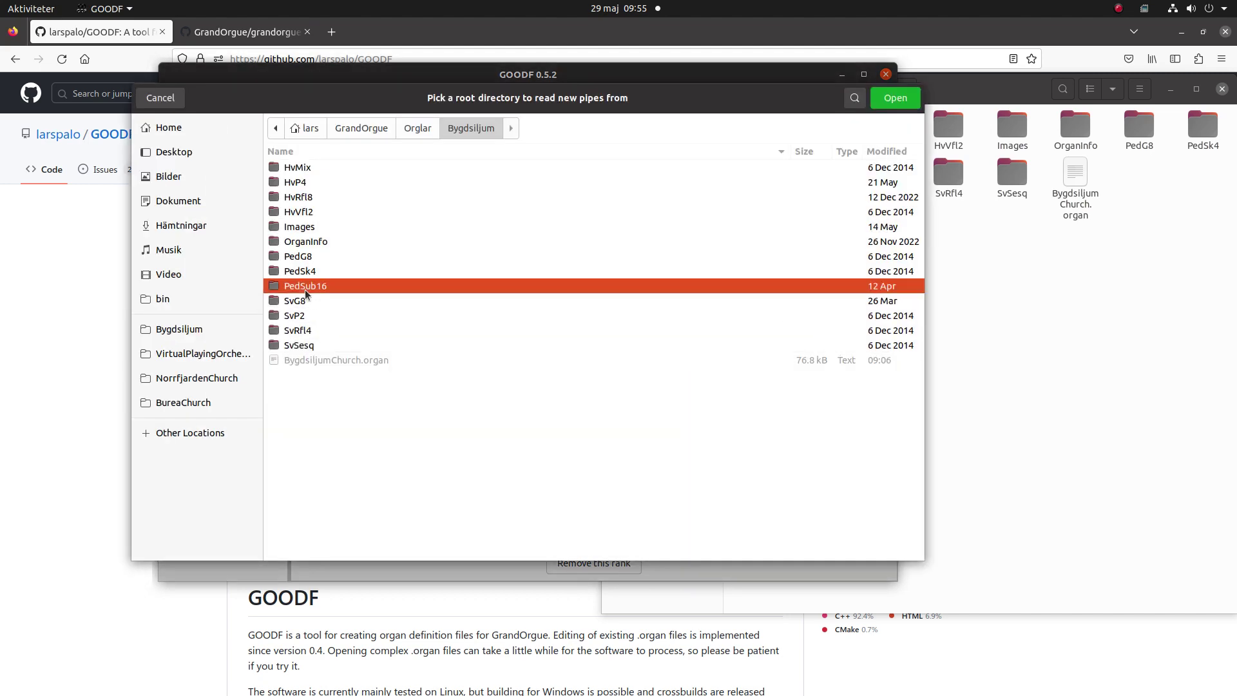
{"action": "left_click", "coordinate": [895, 98]}
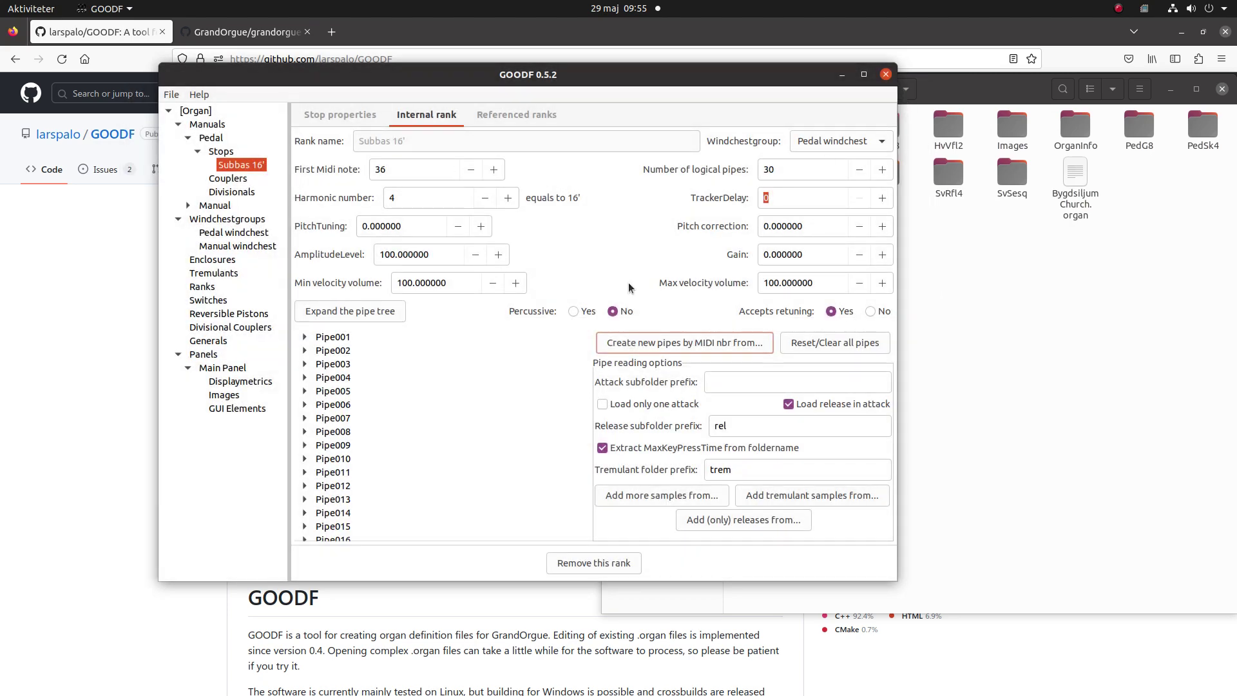
Expand the Subbas 16' pipe tree and review the attack and release samples through the last pipe
{"action": "left_click", "coordinate": [364, 314]}
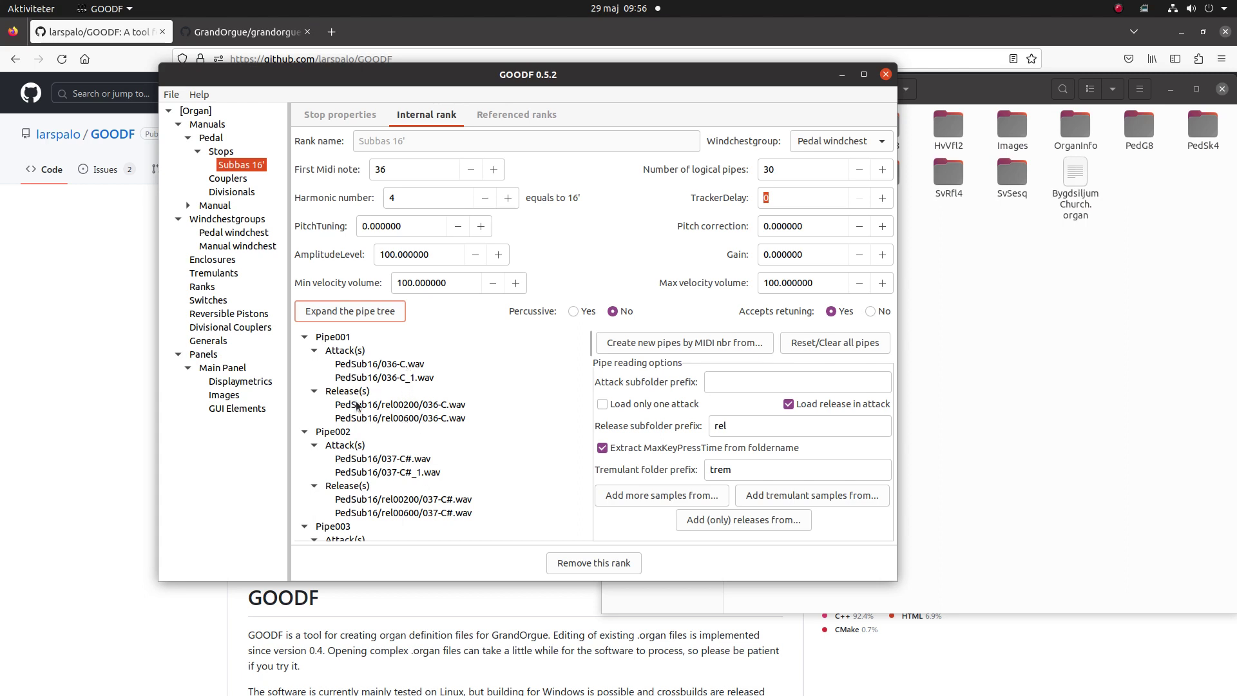
{"action": "scroll", "coordinate": [417, 477], "scroll_direction": "down", "scroll_amount": 5}
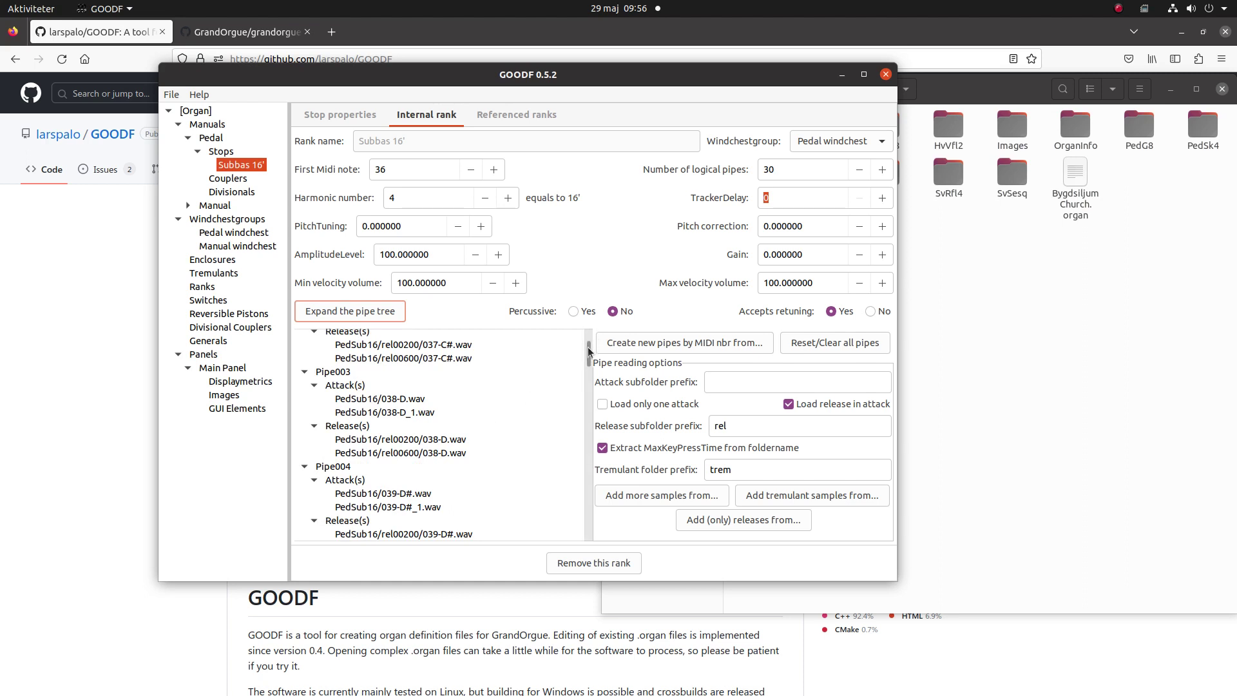
{"action": "left_click_drag", "start_coordinate": [590, 351], "coordinate": [551, 585]}
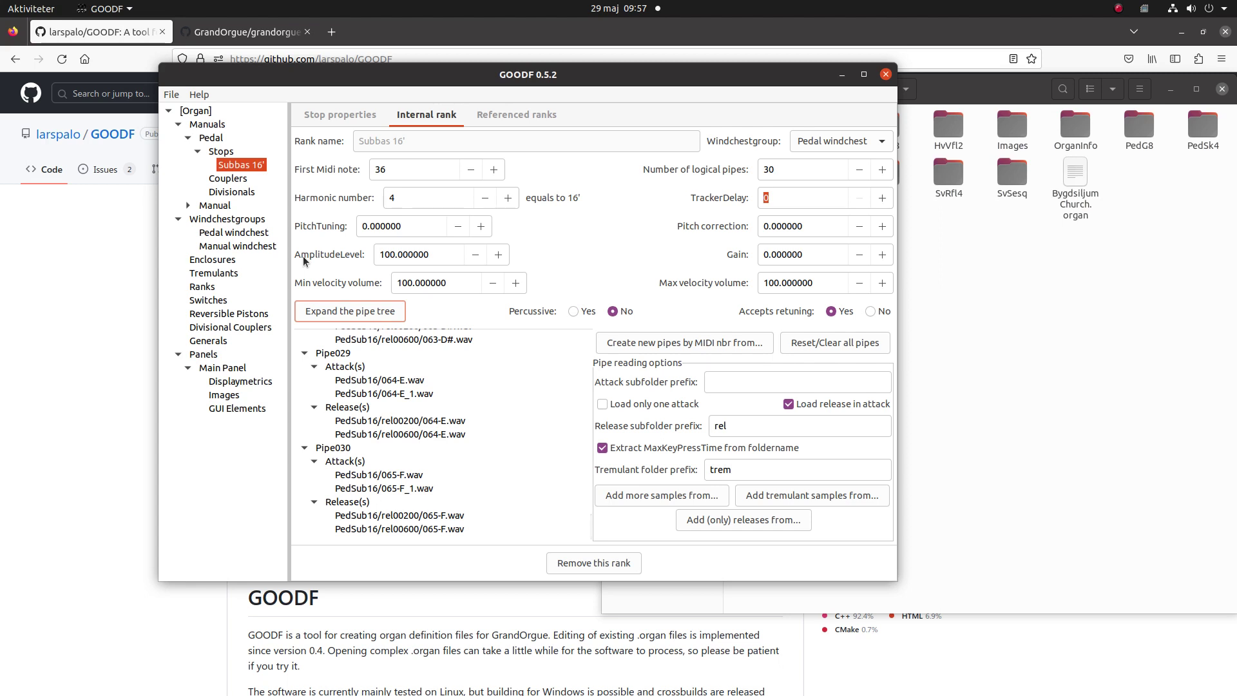
{"action": "left_click", "coordinate": [187, 140]}
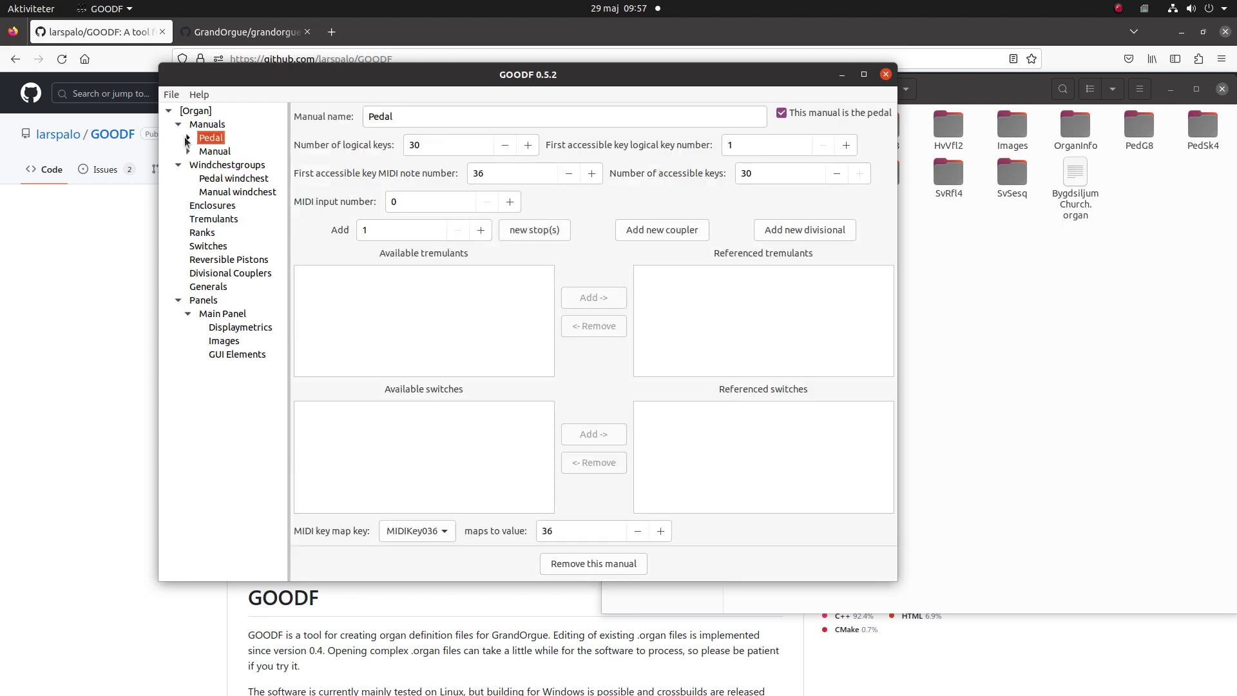
Add one new standalone rank to the organ and name it "Gedakt 8'"
{"action": "left_click", "coordinate": [203, 233]}
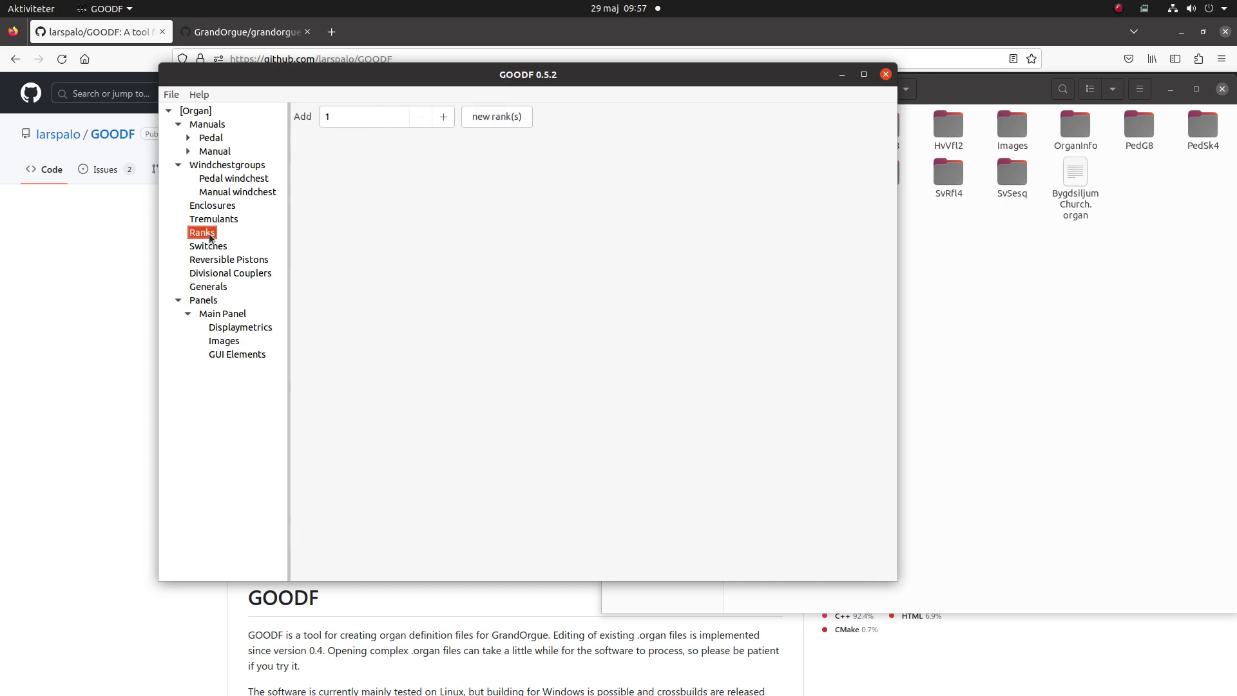
{"action": "left_click", "coordinate": [498, 117]}
{"action": "left_click_drag", "start_coordinate": [433, 117], "coordinate": [229, 104]}
{"action": "type", "text": "Geda"}
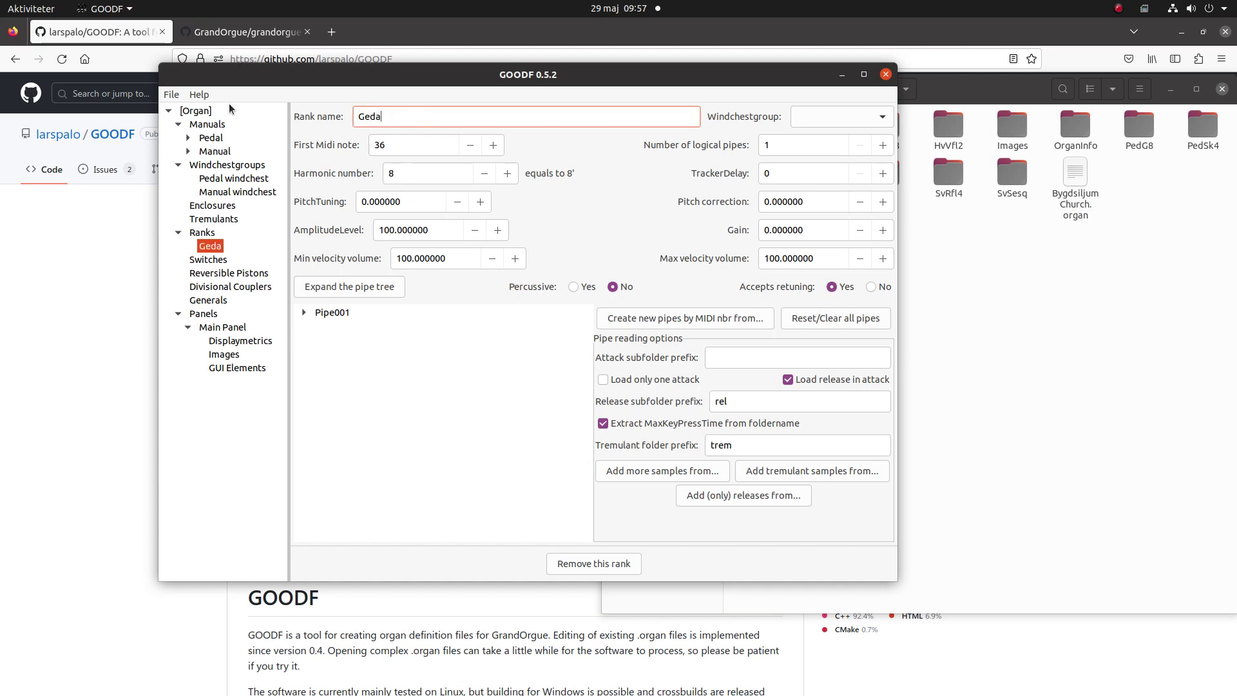
{"action": "type", "text": "kt 8'"}
Assign the Gedakt 8' rank to the Manual windchest and set its number of logical pipes to 56
{"action": "left_click", "coordinate": [818, 118]}
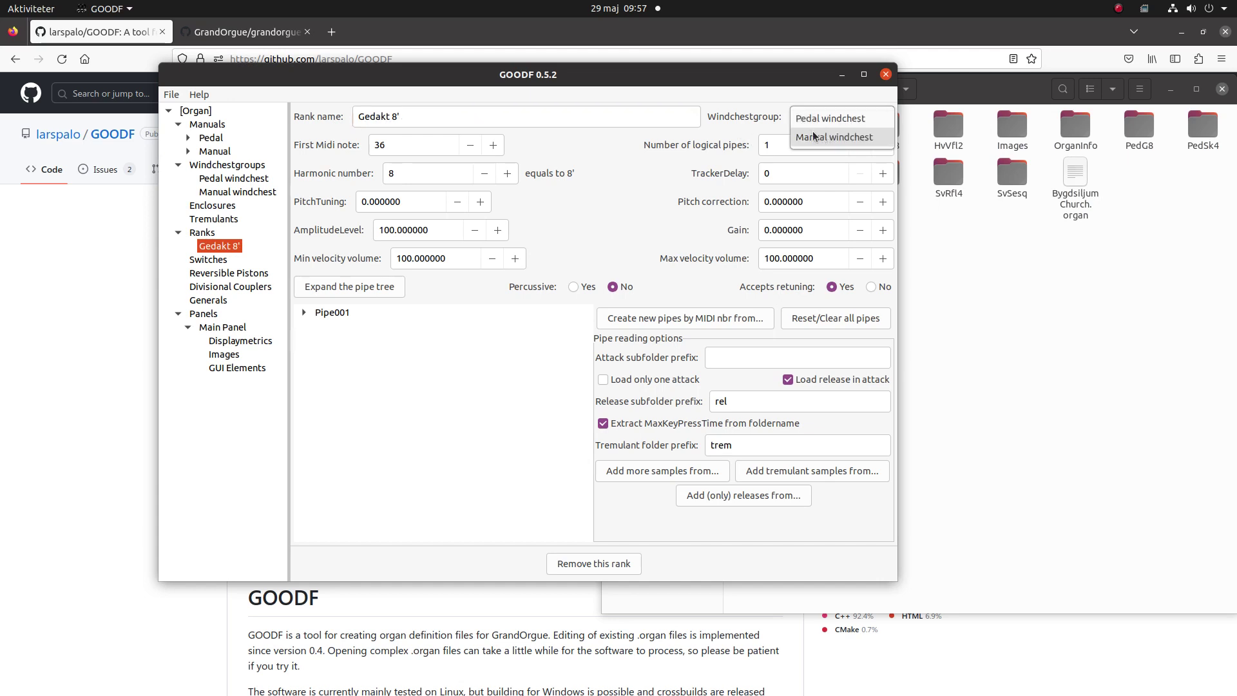
{"action": "left_click", "coordinate": [811, 133]}
{"action": "key", "text": "Tab"}
{"action": "type", "text": "56"}
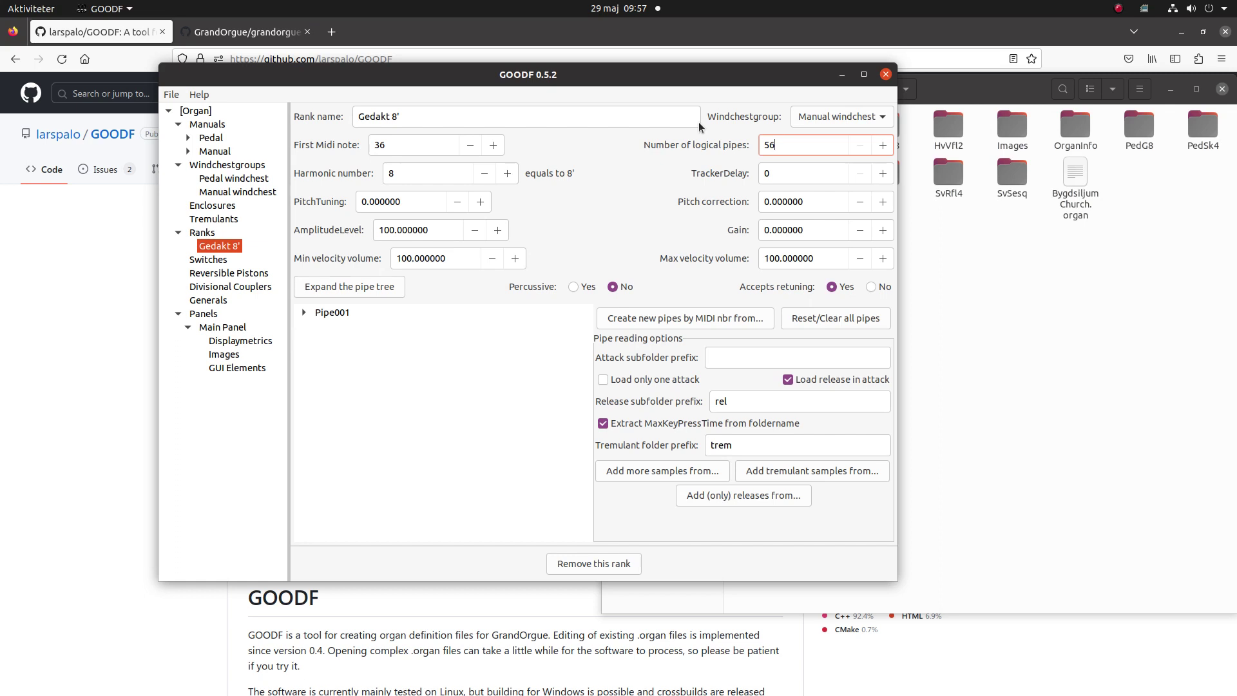
{"action": "key", "text": "Tab"}
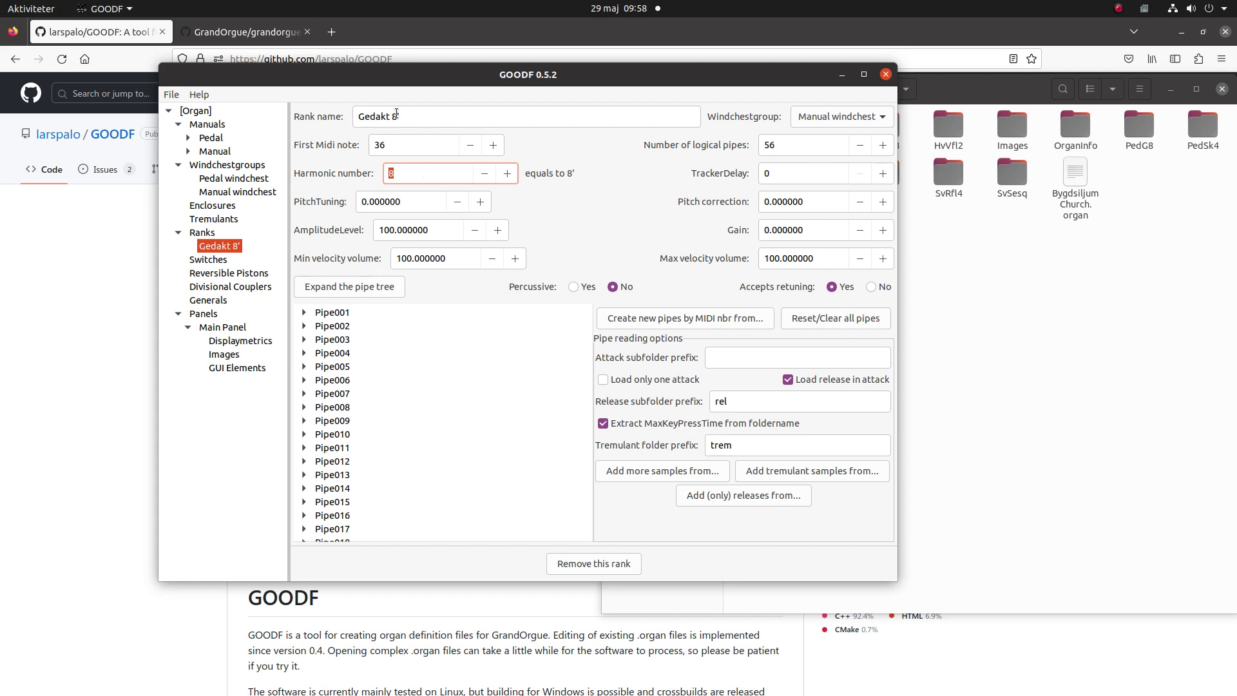
Create new pipes by MIDI number for the Gedakt 8' rank from the SvG8 folder and expand its pipe tree
{"action": "left_click", "coordinate": [674, 320]}
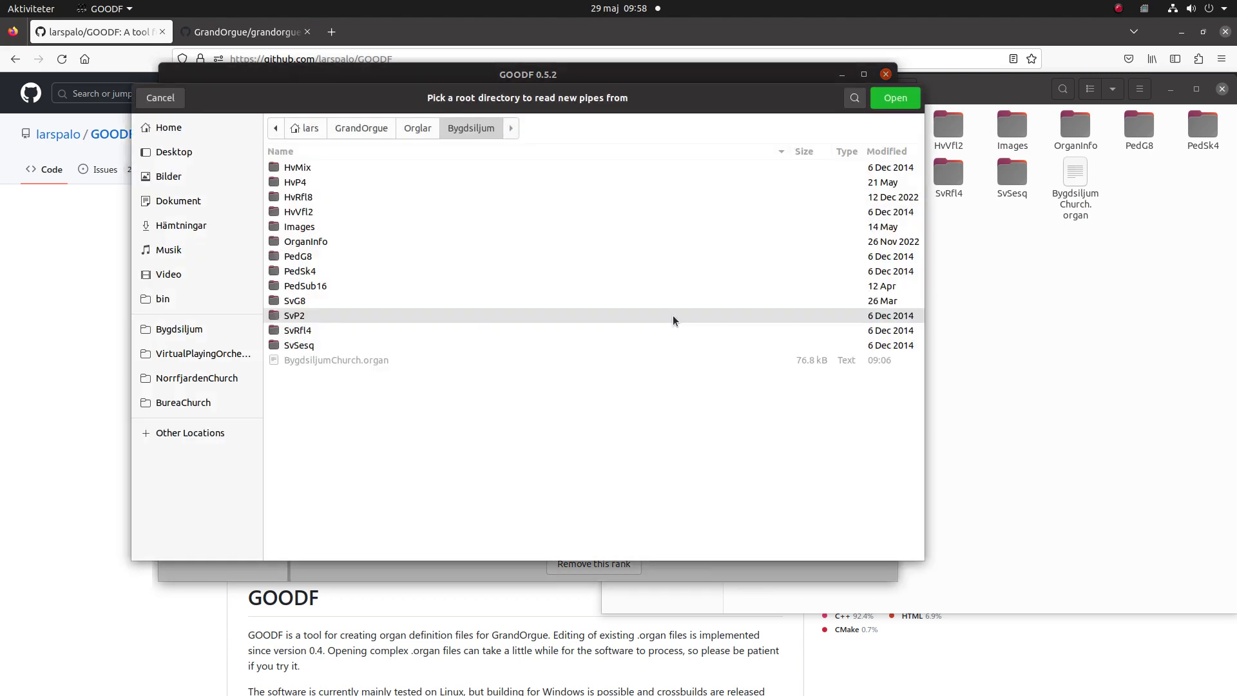
{"action": "double_click", "coordinate": [315, 304]}
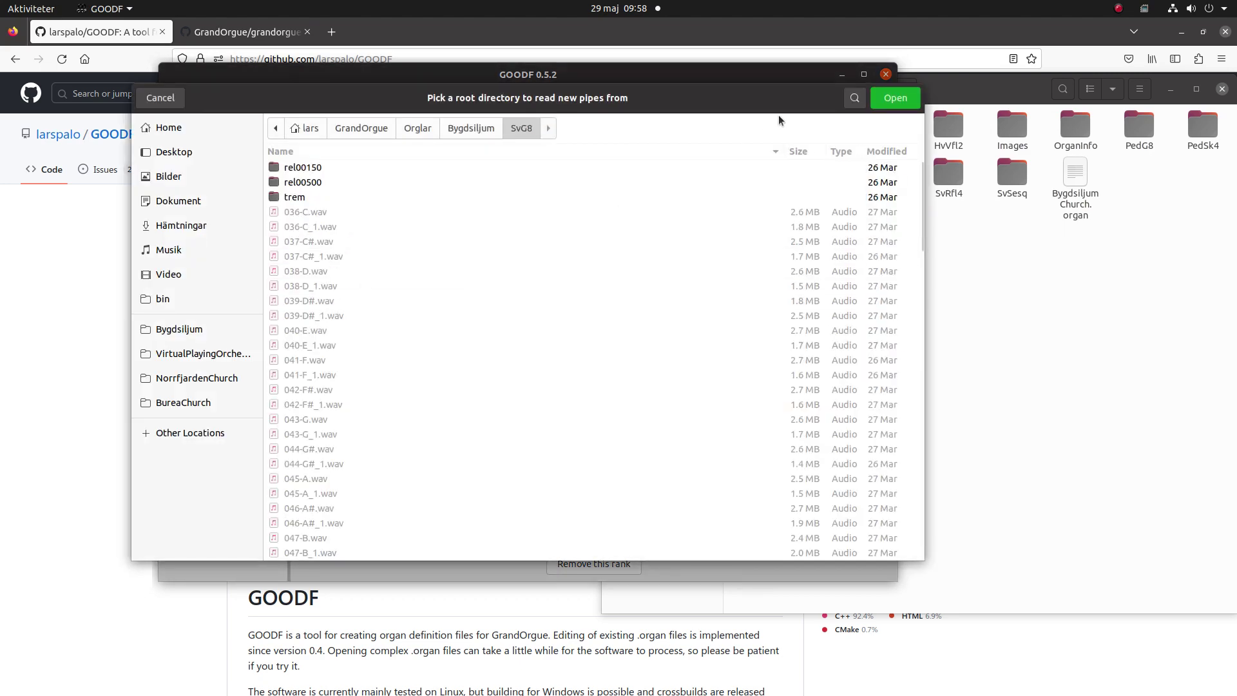
{"action": "left_click", "coordinate": [893, 98]}
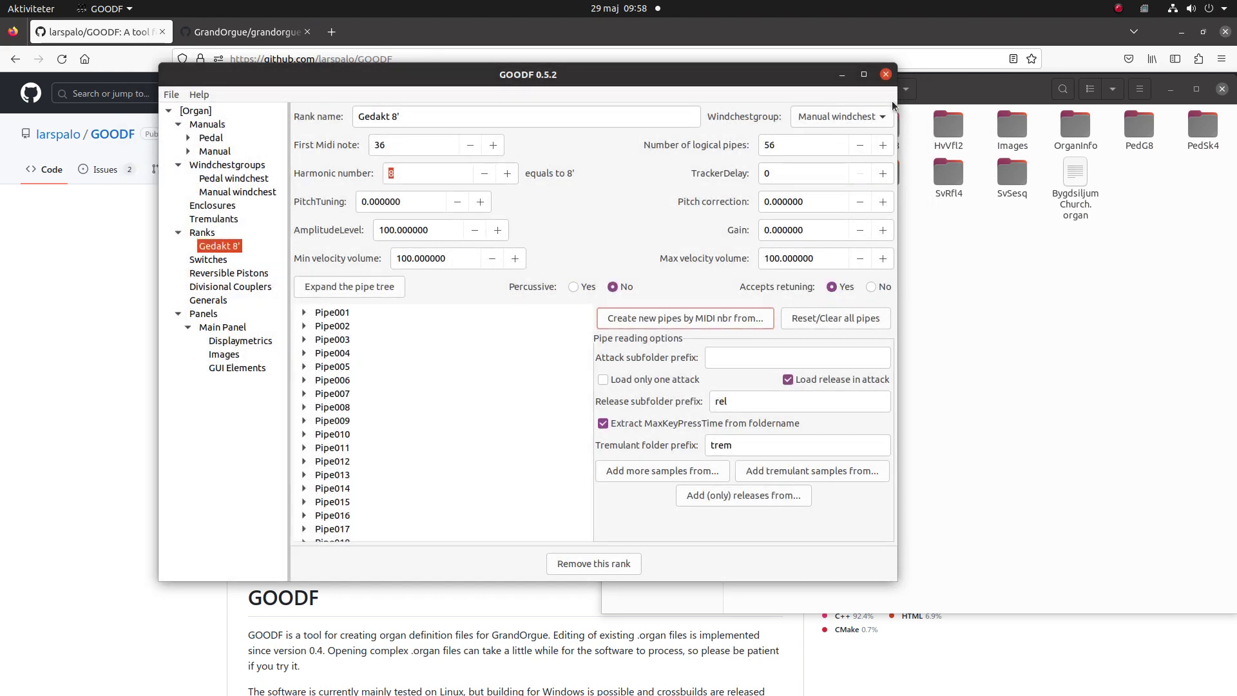
{"action": "left_click", "coordinate": [340, 288]}
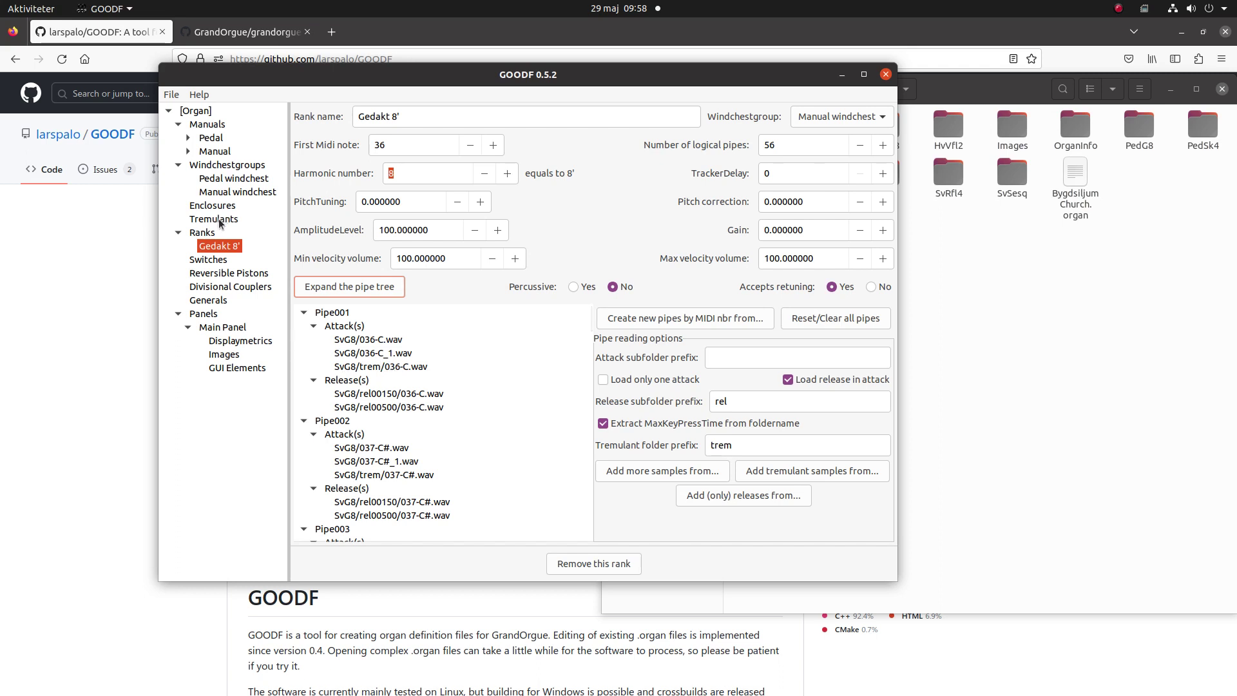
Create a new tremulant named "Tremulant" and set its type to Wave
{"action": "left_click", "coordinate": [219, 219]}
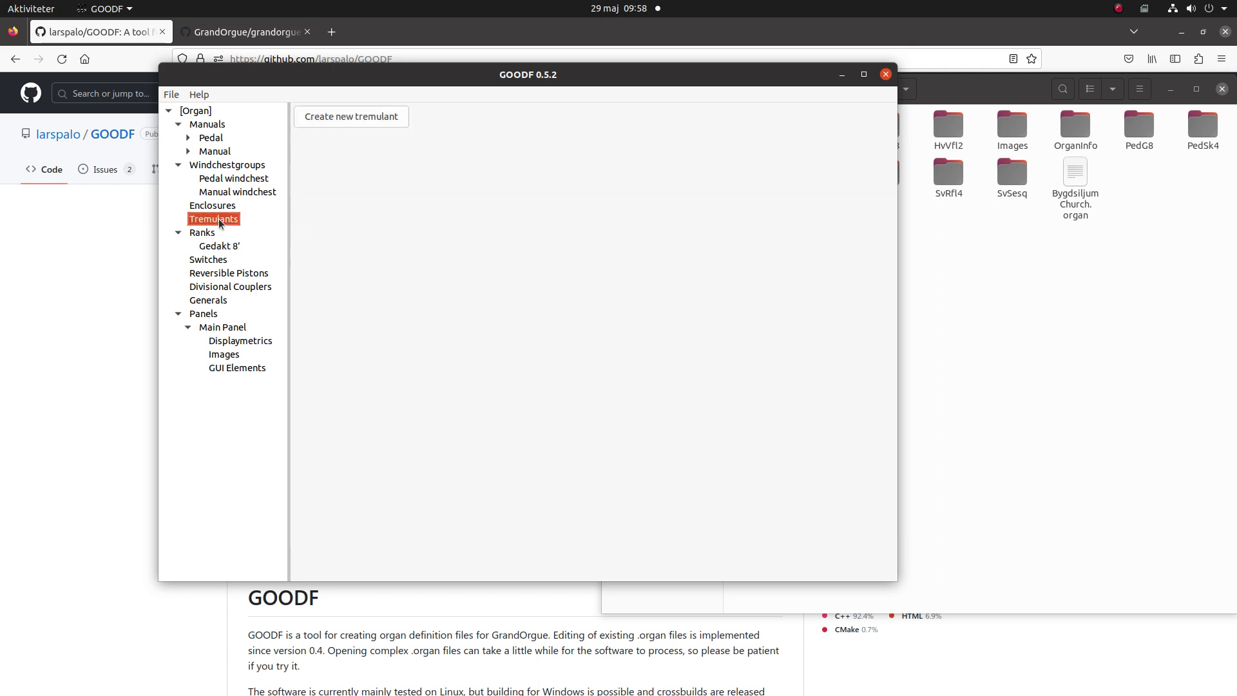
{"action": "left_click", "coordinate": [334, 120]}
{"action": "left_click", "coordinate": [400, 118]}
{"action": "key", "text": "shift+Home"}
{"action": "key", "text": "BackSpace"}
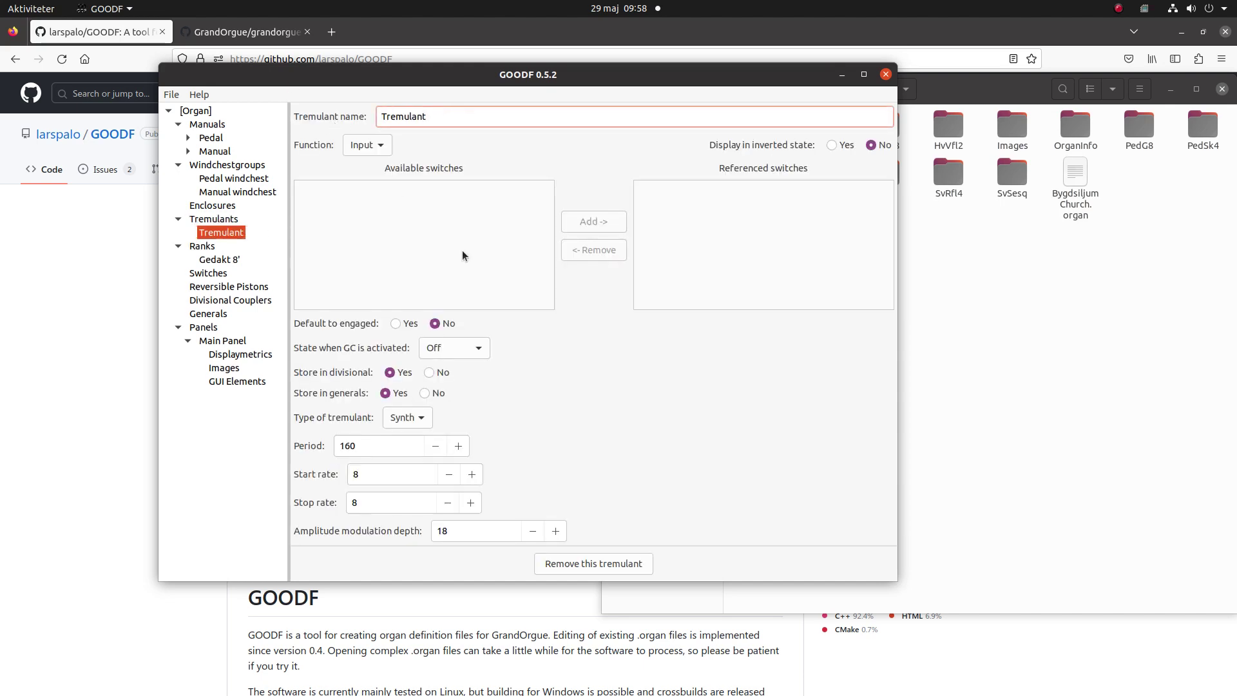
{"action": "left_click", "coordinate": [419, 425]}
{"action": "left_click", "coordinate": [409, 440]}
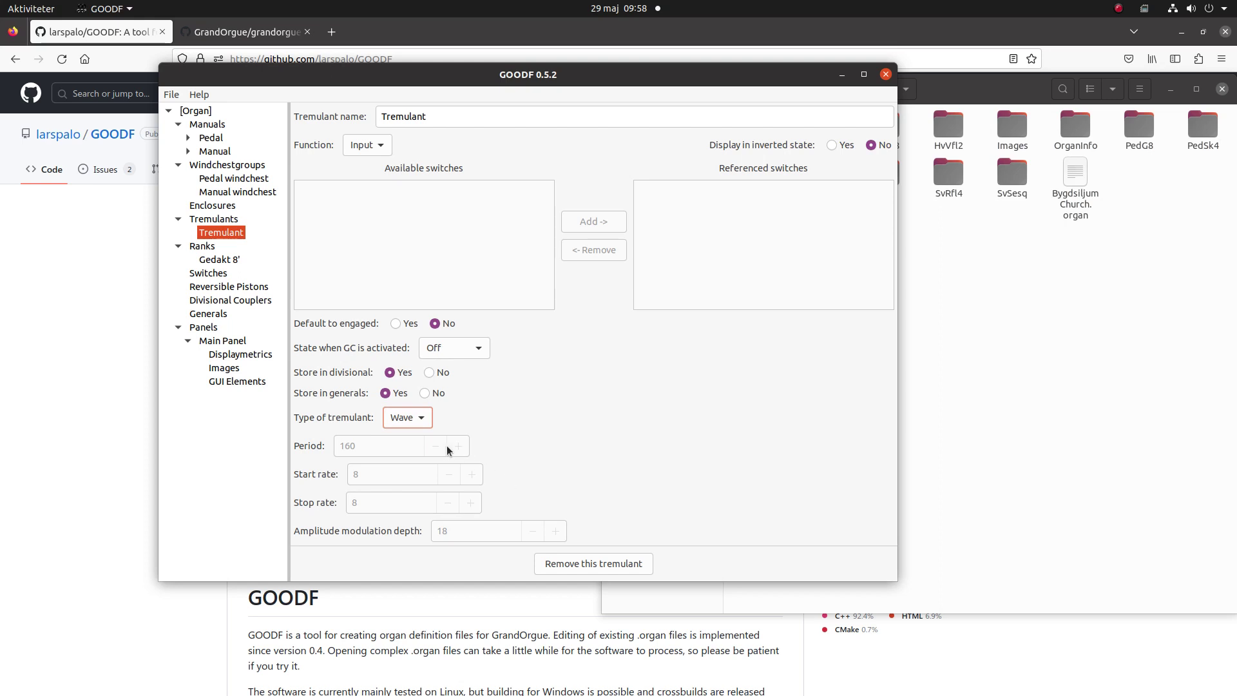
Add the Tremulant to the Manual windchest's referenced tremulants and compare with the Pedal windchest
{"action": "left_click", "coordinate": [228, 193]}
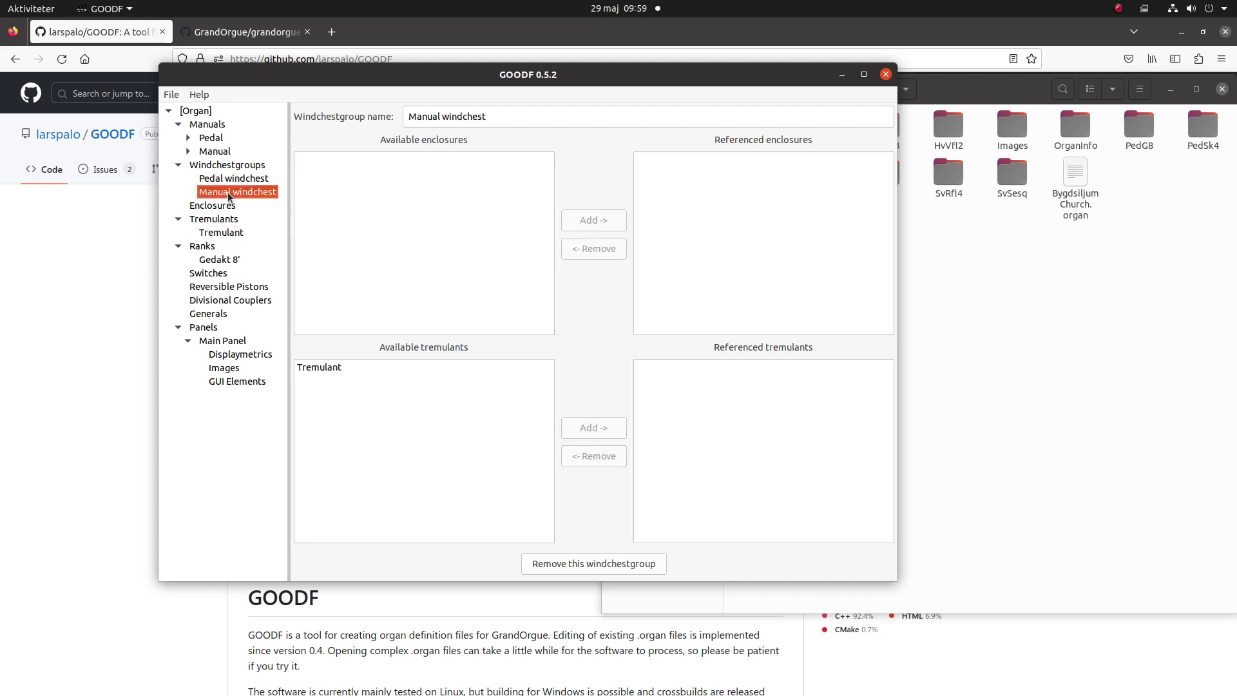
{"action": "left_click", "coordinate": [326, 367]}
{"action": "left_click", "coordinate": [586, 427]}
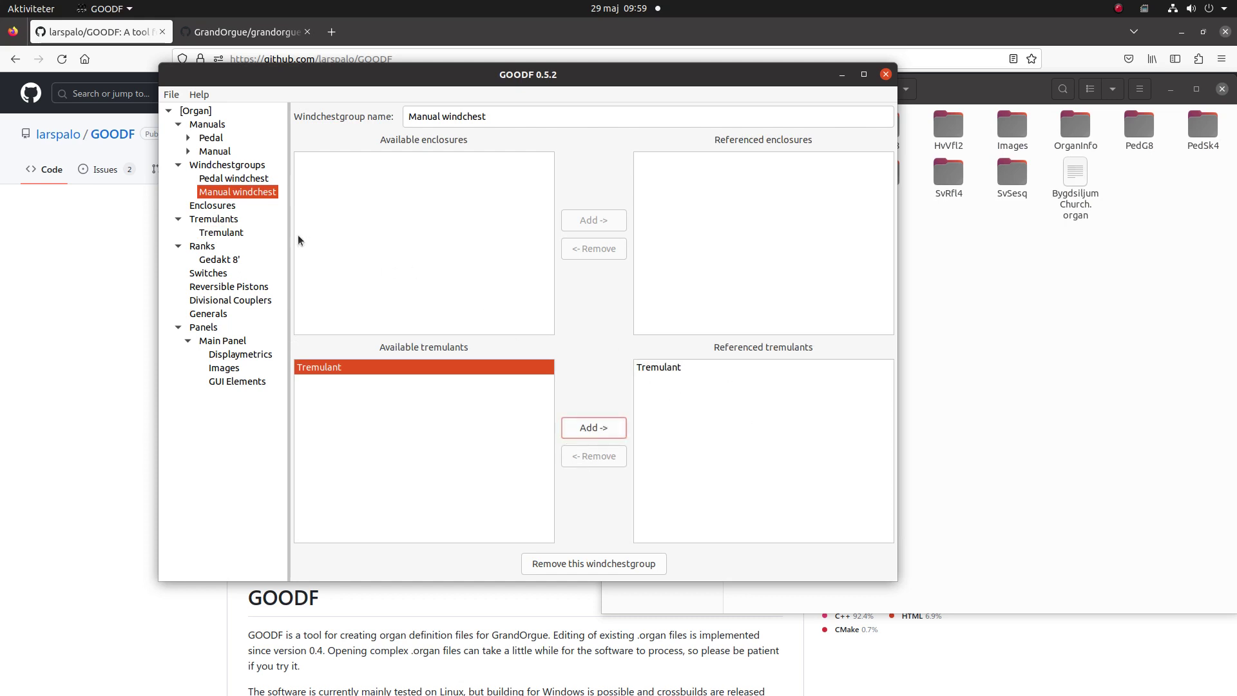
{"action": "left_click", "coordinate": [246, 178]}
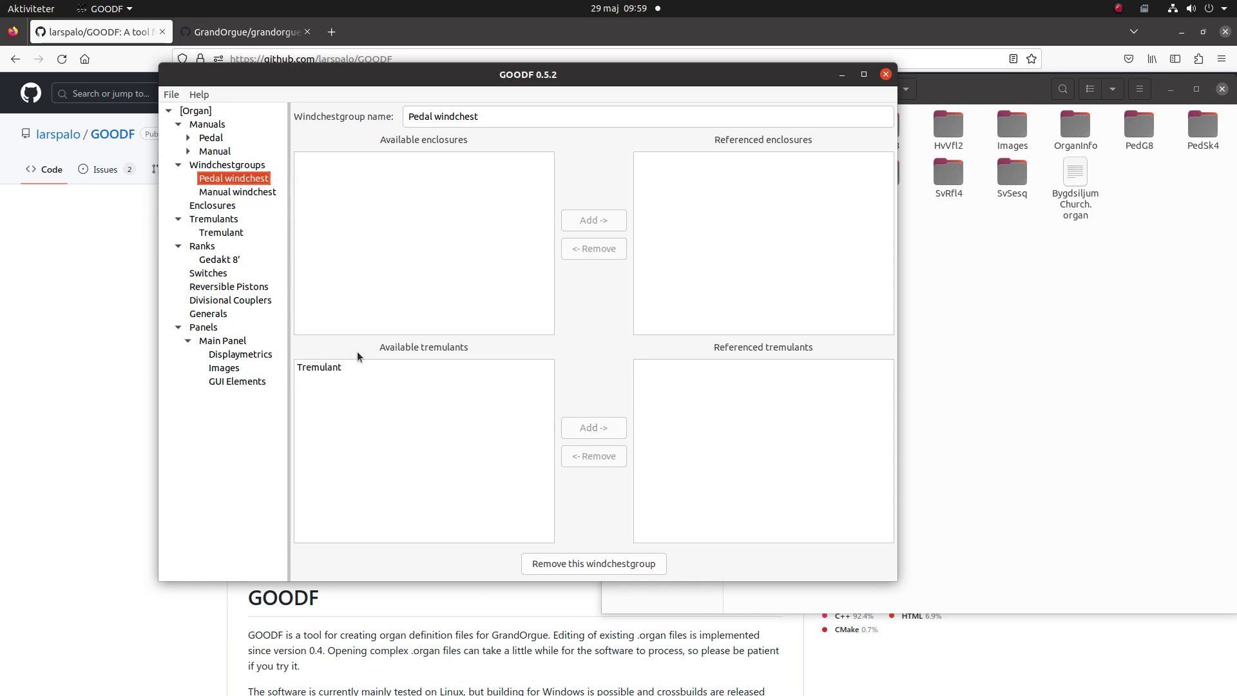
{"action": "left_click", "coordinate": [238, 192]}
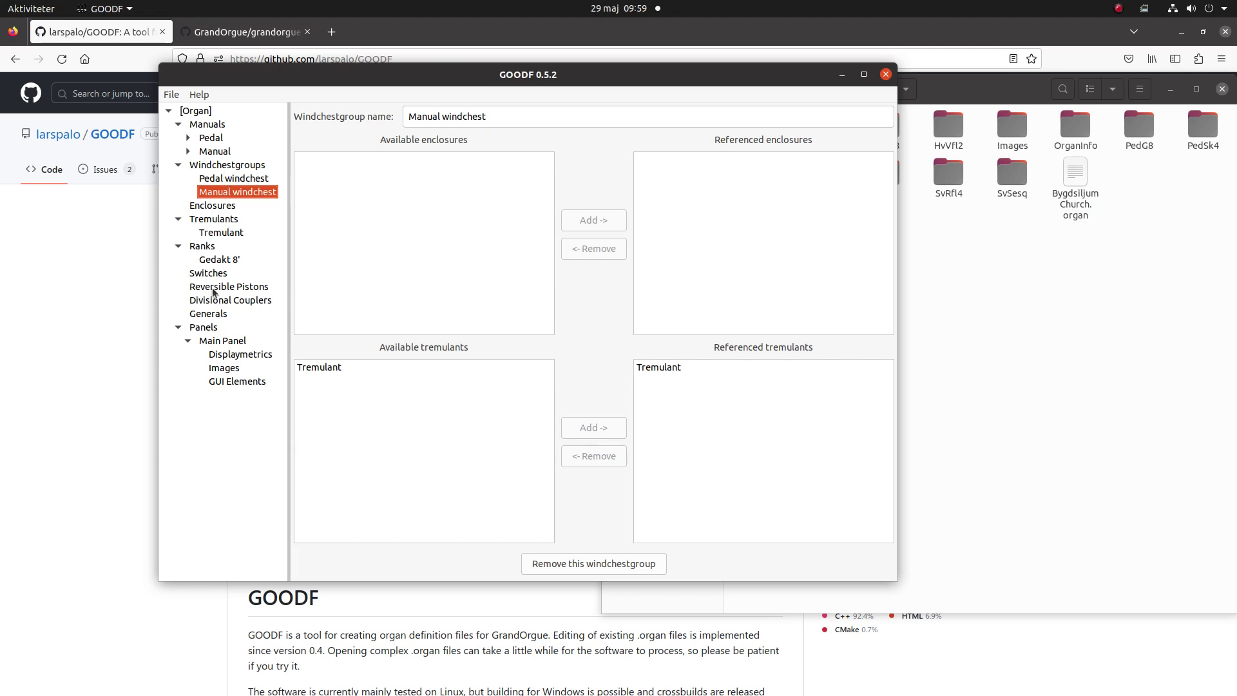
Add one new enclosure named "Swell" and set its amplitude minimum level to 20
{"action": "left_click", "coordinate": [215, 206]}
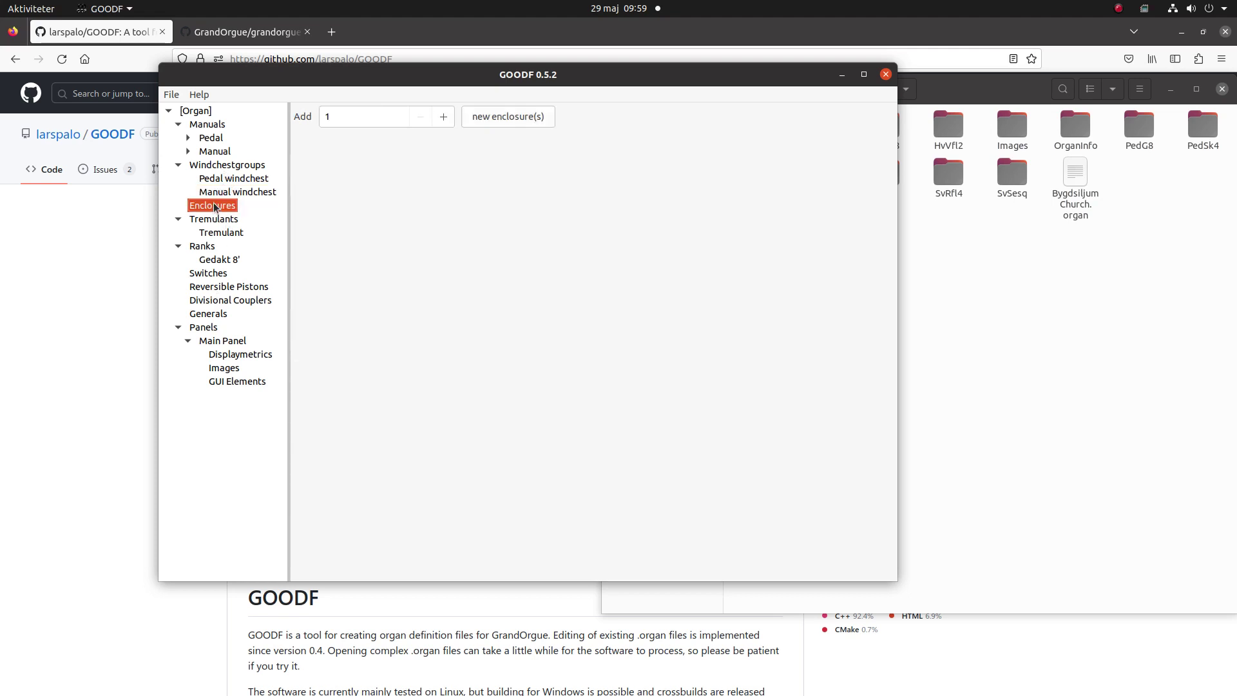
{"action": "left_click", "coordinate": [504, 118]}
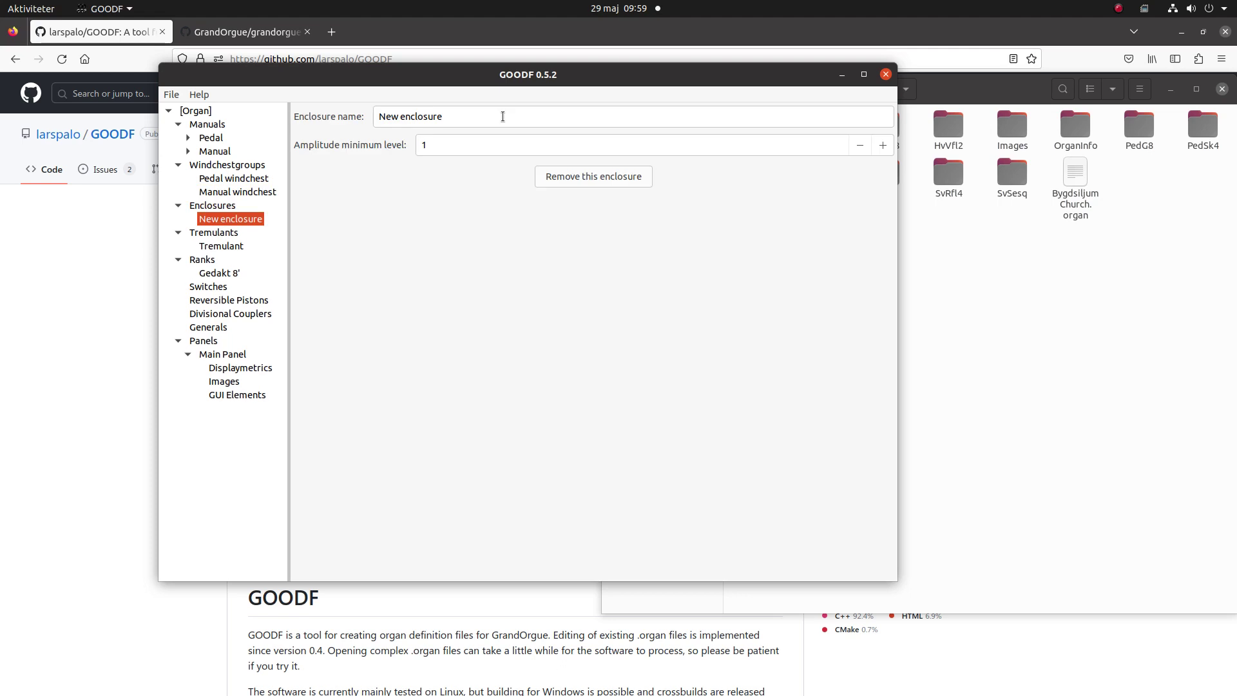
{"action": "triple_click", "coordinate": [459, 110]}
{"action": "type", "text": "Swell"}
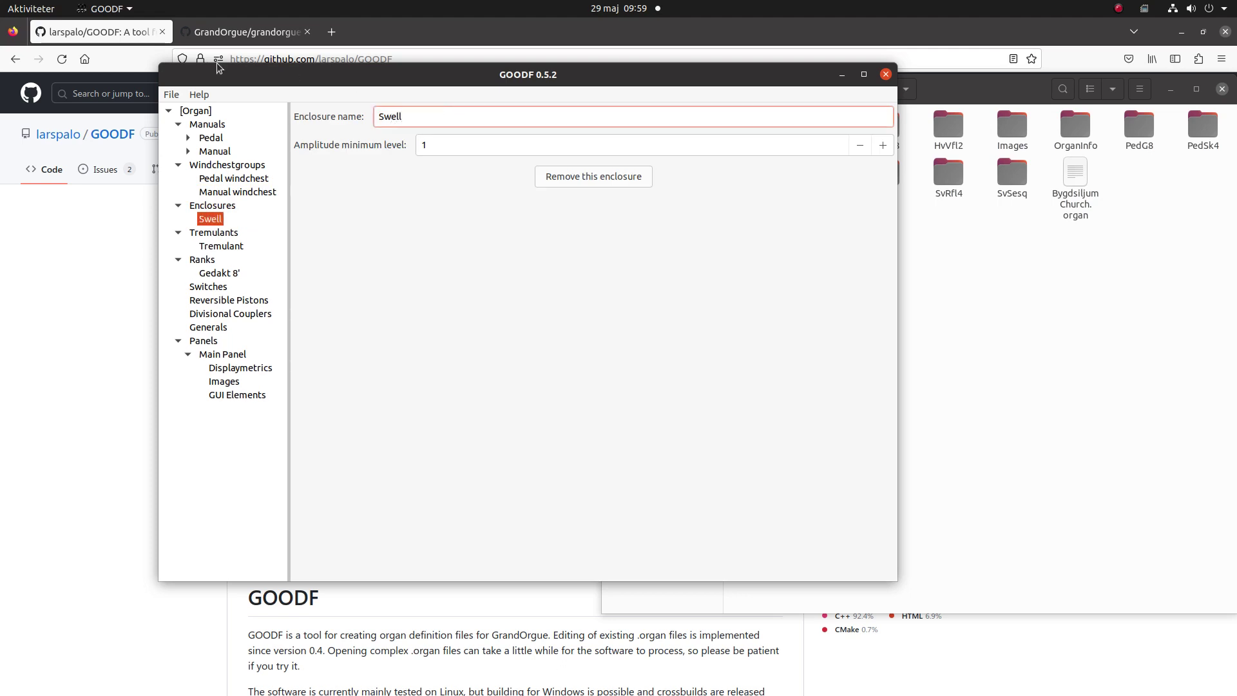
{"action": "key", "text": "Tab"}
{"action": "type", "text": "20"}
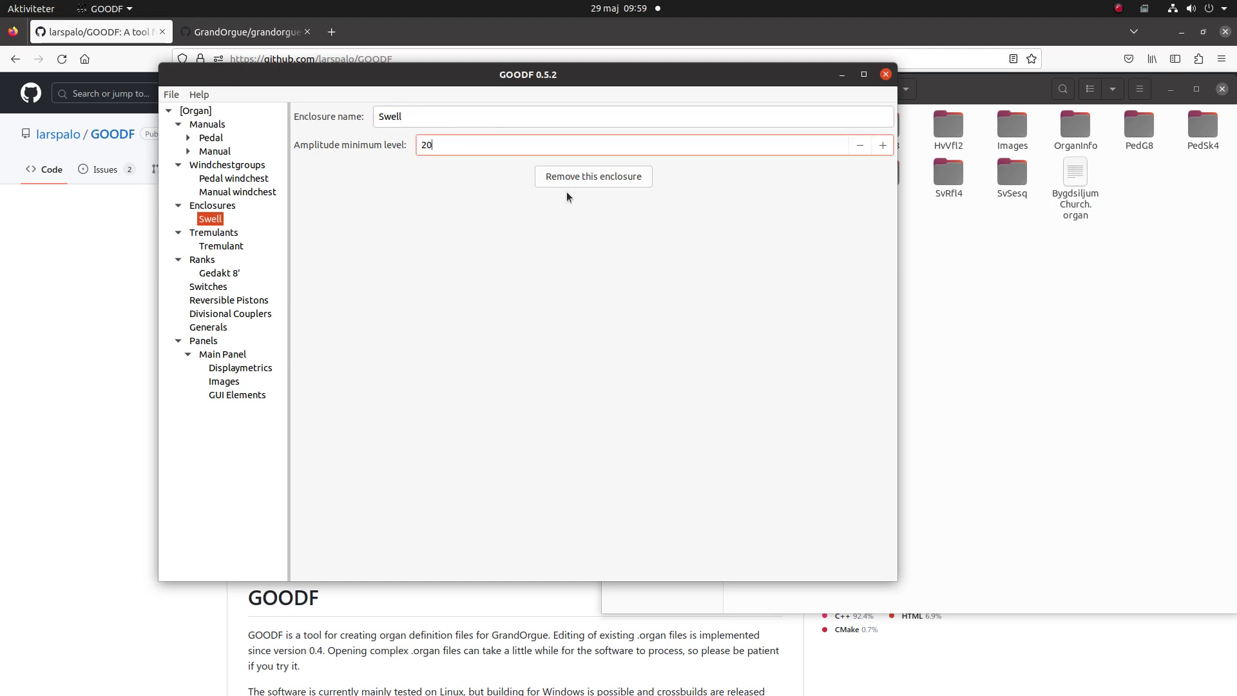
{"action": "left_click", "coordinate": [428, 110]}
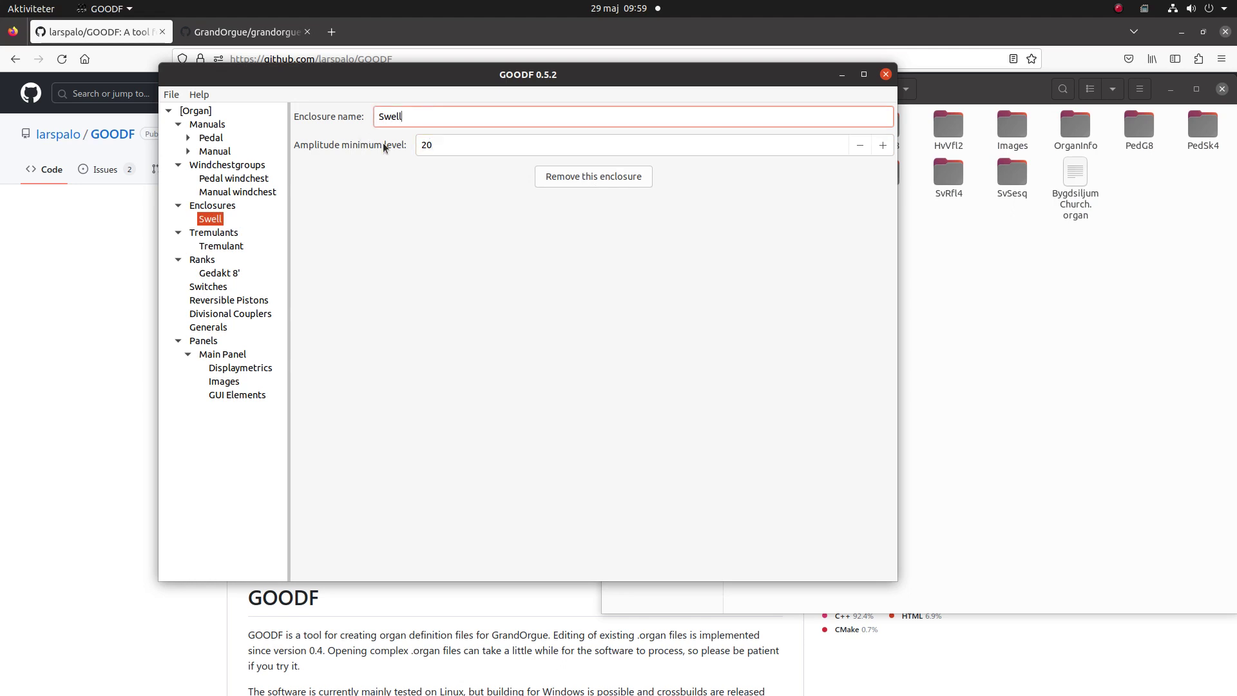
{"action": "left_click", "coordinate": [488, 147]}
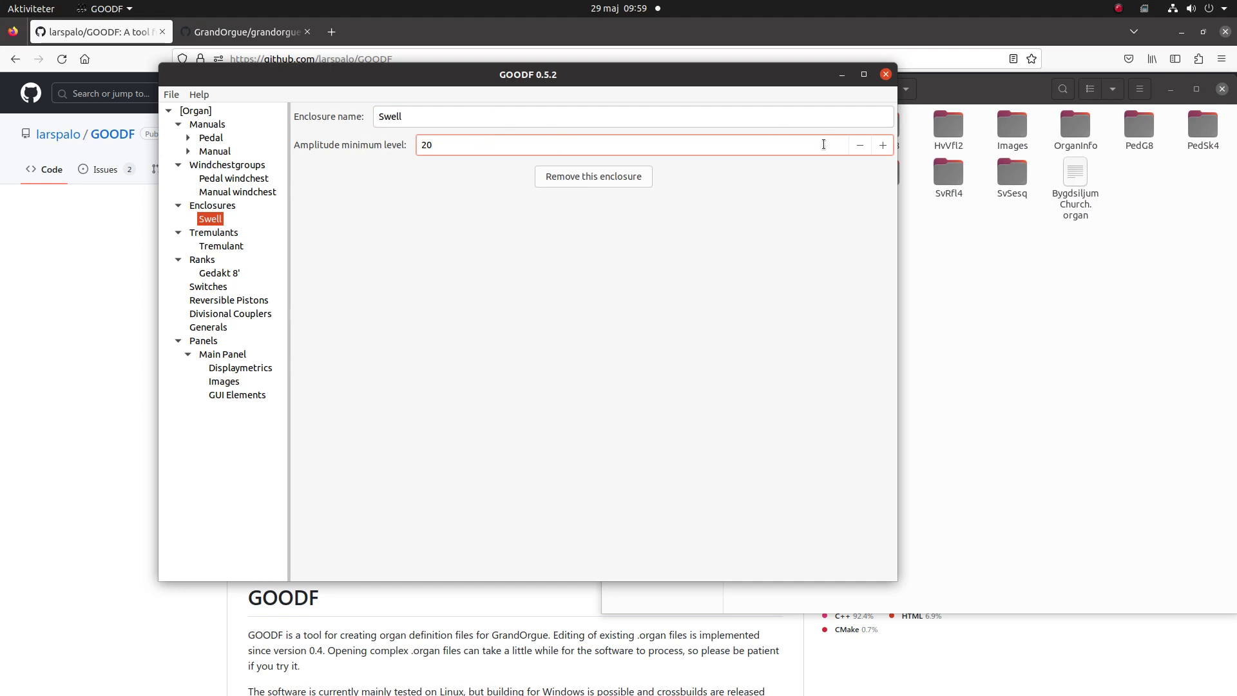
{"action": "left_click", "coordinate": [437, 118]}
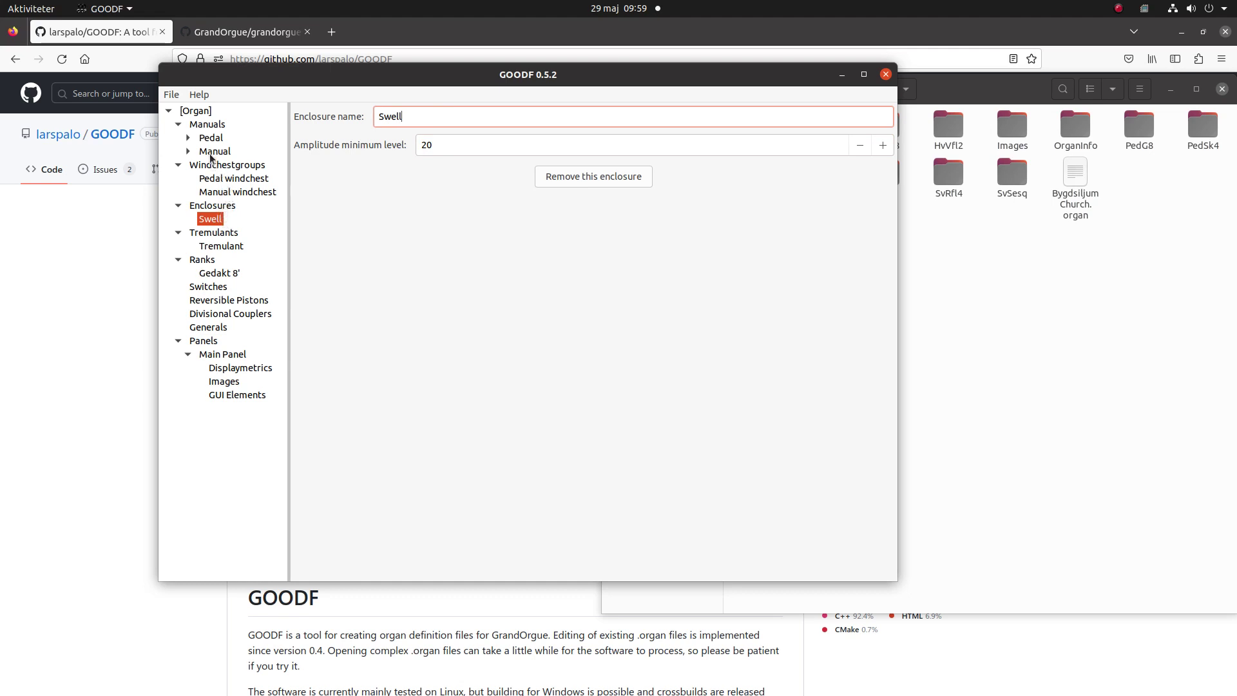
Add the Swell enclosure to the Manual windchest's referenced enclosures
{"action": "left_click", "coordinate": [213, 191]}
{"action": "left_click", "coordinate": [314, 159]}
{"action": "left_click", "coordinate": [595, 220]}
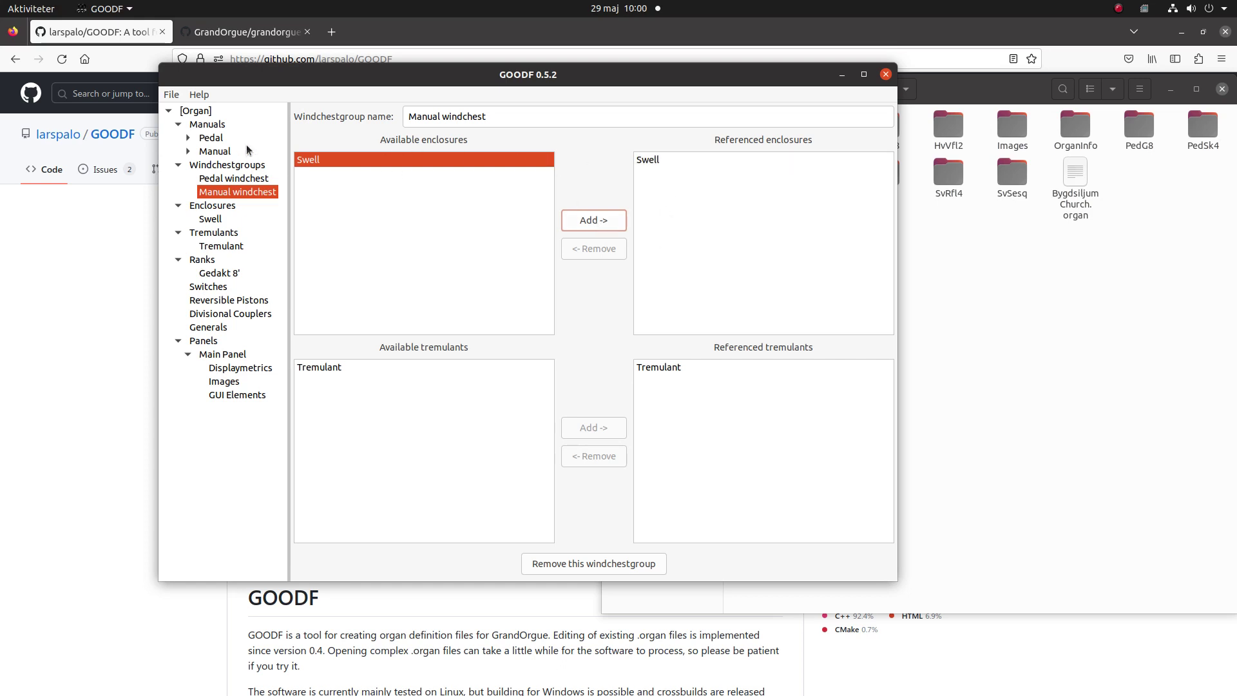
Add the Tremulant to the Manual keyboard's referenced tremulants and create one new stop there named "Gedakt 8'"
{"action": "left_click", "coordinate": [213, 152]}
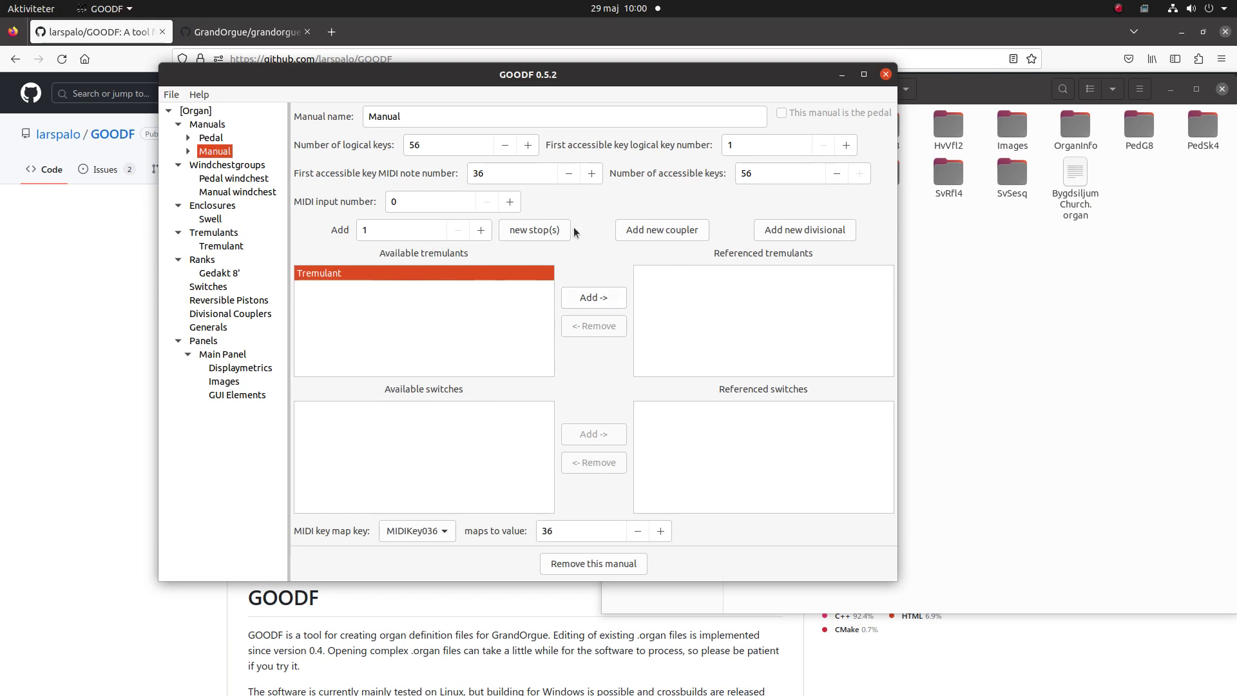
{"action": "left_click", "coordinate": [594, 297]}
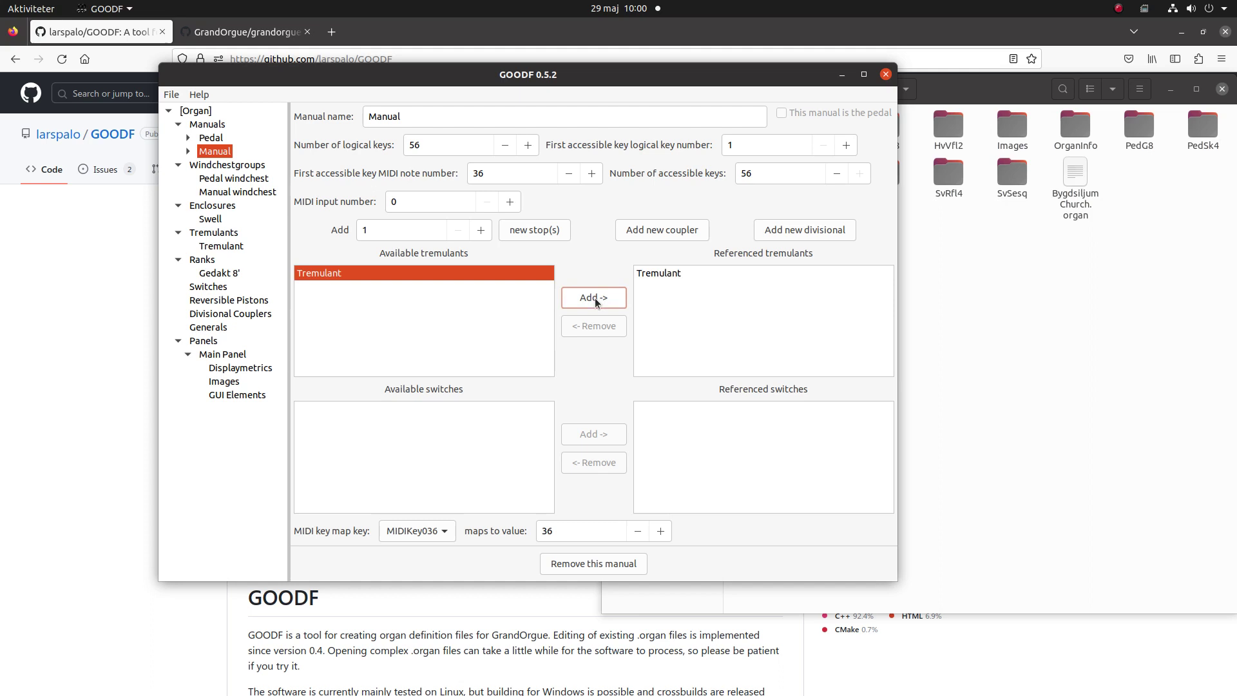
{"action": "left_click", "coordinate": [539, 231]}
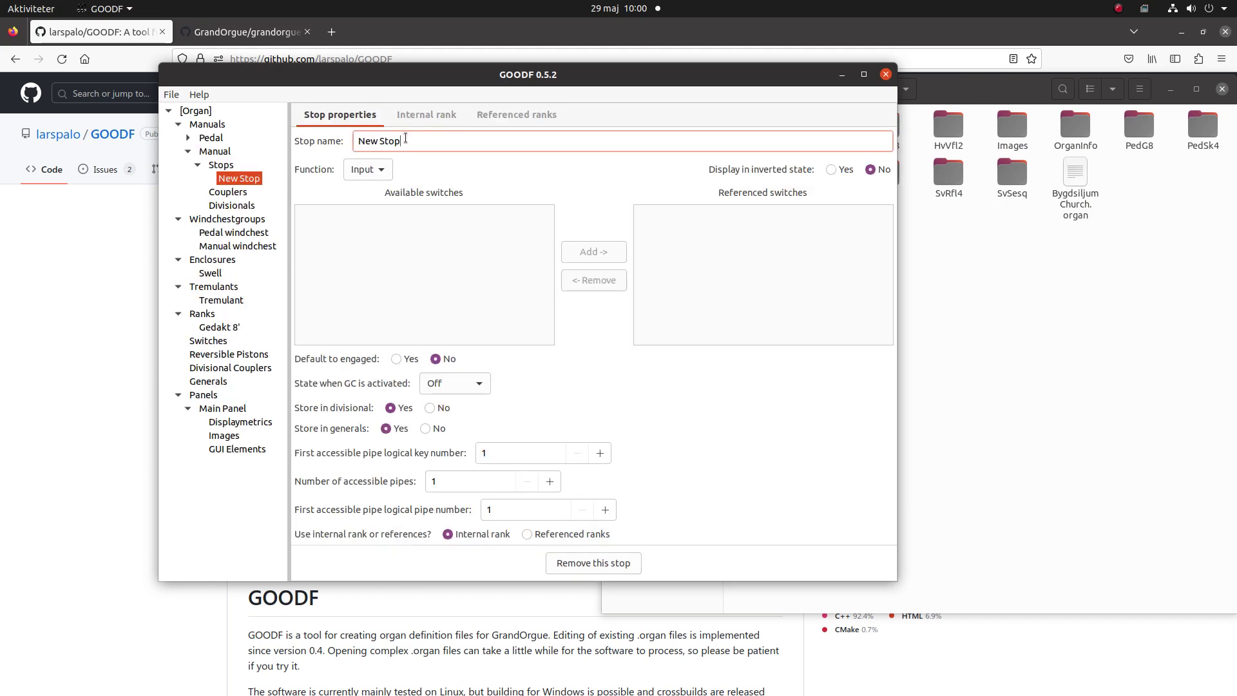
{"action": "type", "text": "Gedakt "}
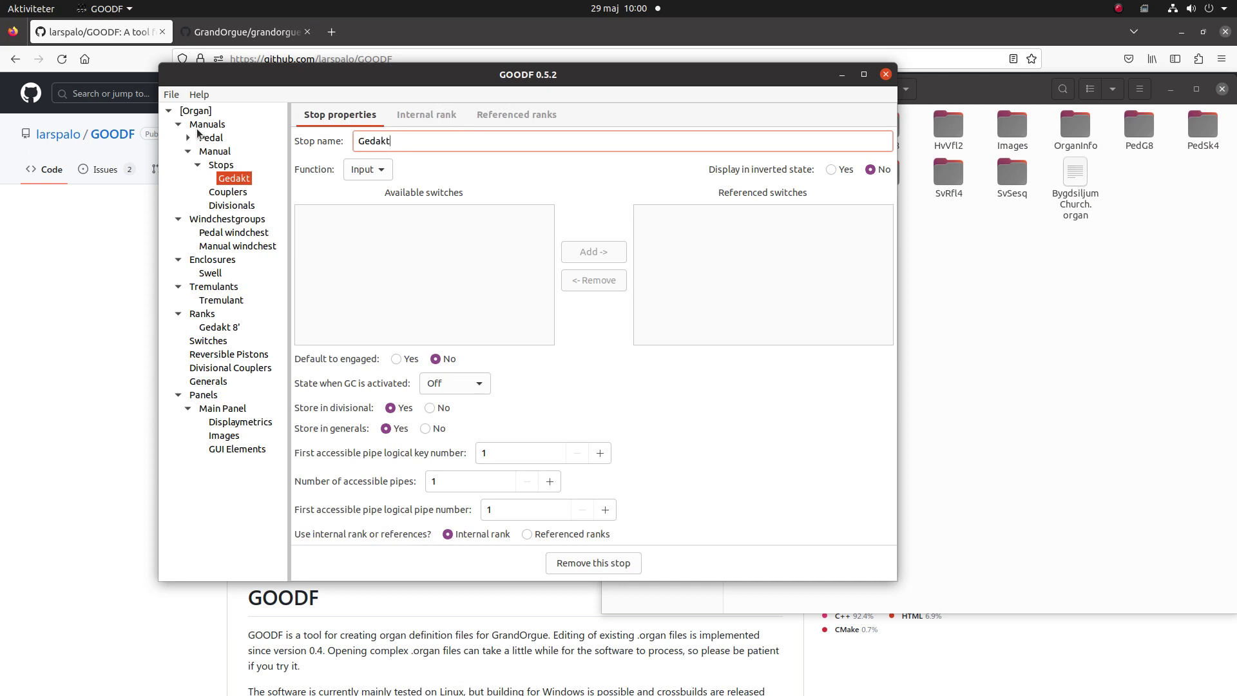
{"action": "type", "text": "8'"}
Set the Gedakt 8' stop to use referenced ranks and add the Gedakt 8' rank as its reference
{"action": "left_click", "coordinate": [527, 534]}
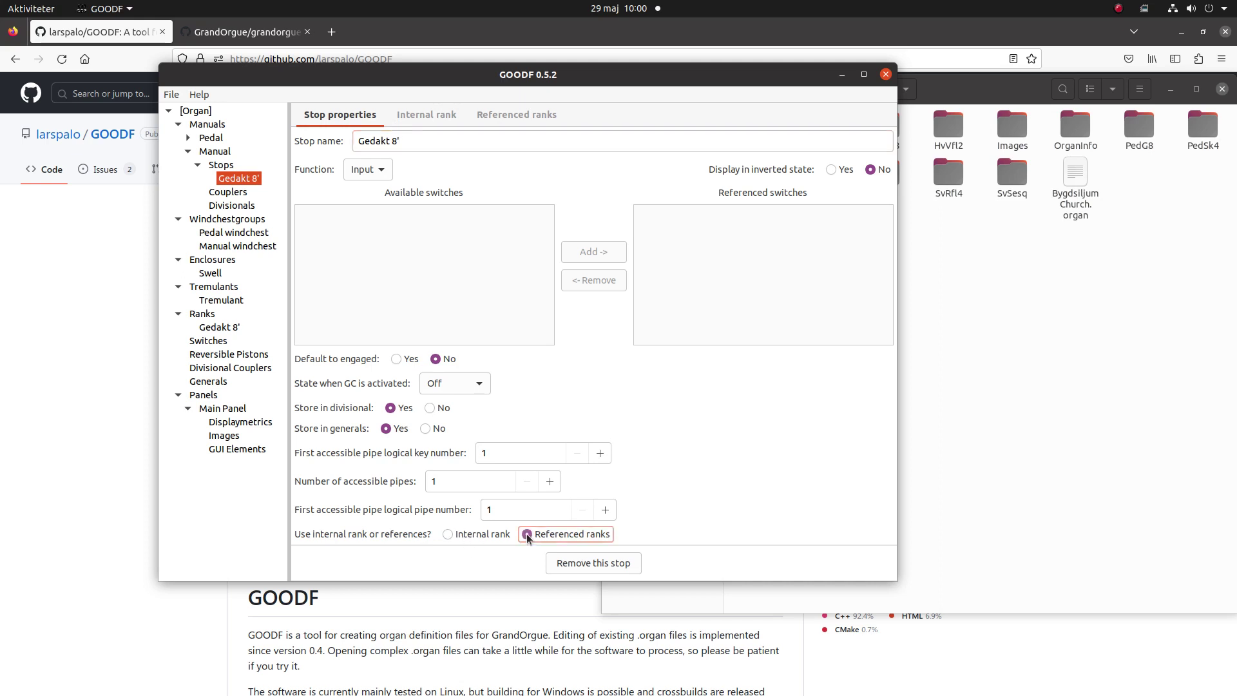
{"action": "left_click", "coordinate": [528, 114]}
{"action": "left_click", "coordinate": [415, 155]}
{"action": "left_click", "coordinate": [581, 302]}
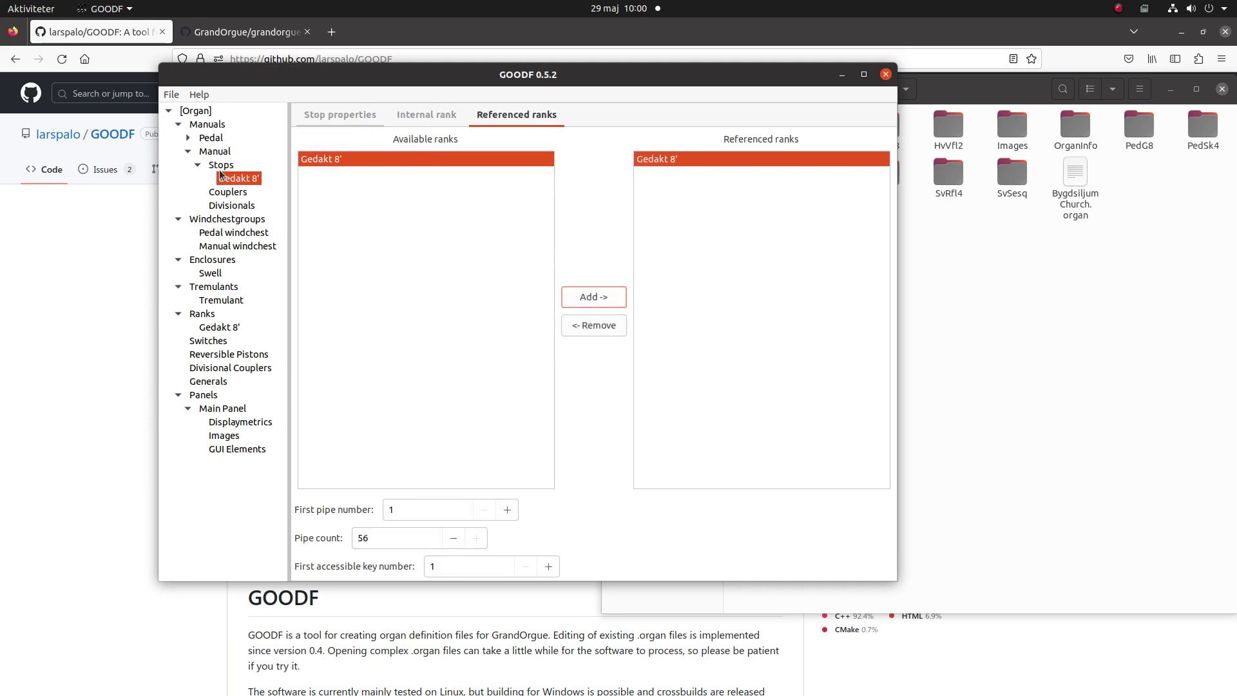
Add a new coupler to the Pedal manual, name it "I / P" and set its destination manual to Manual
{"action": "left_click", "coordinate": [208, 125]}
{"action": "left_click", "coordinate": [211, 138]}
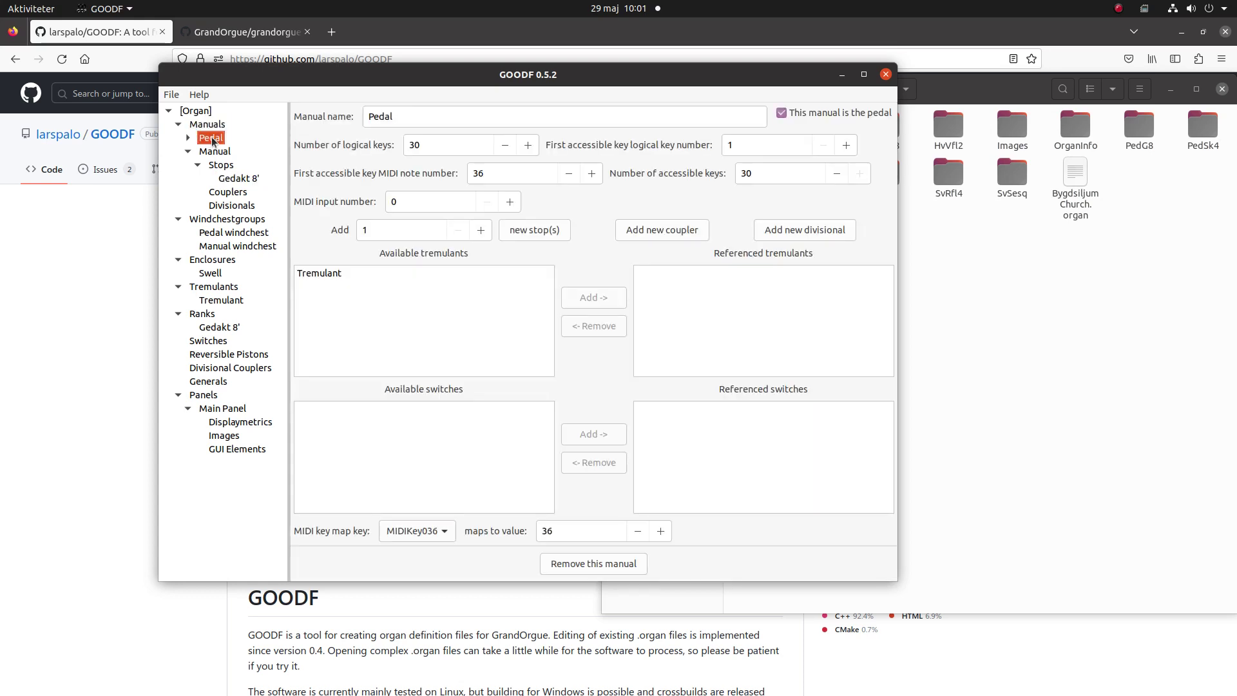
{"action": "left_click", "coordinate": [663, 231]}
{"action": "triple_click", "coordinate": [441, 124]}
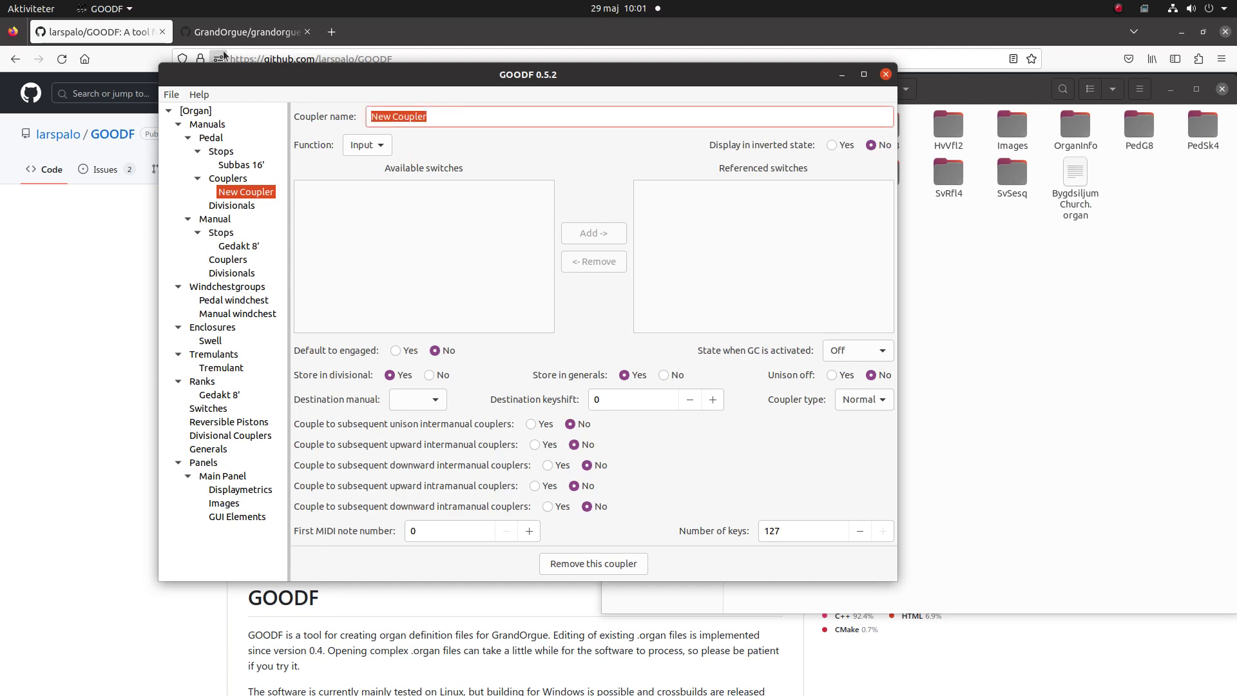
{"action": "type", "text": "I /( P"}
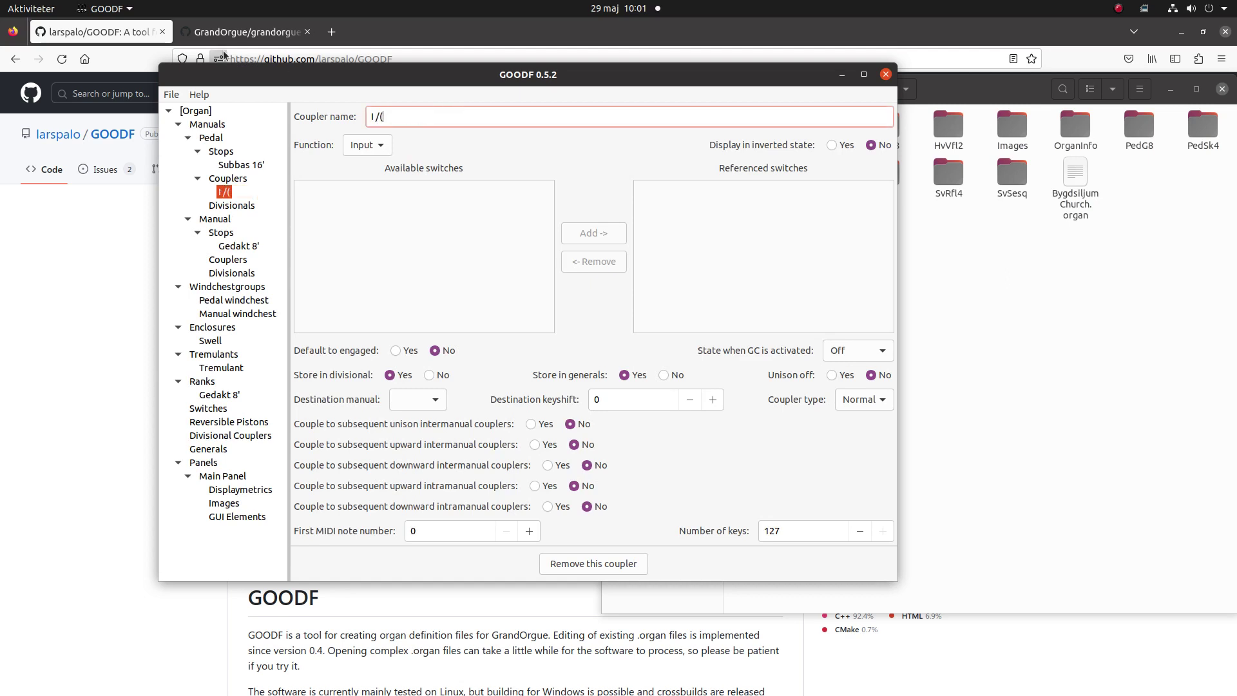
{"action": "key", "text": "BackSpace"}
{"action": "key", "text": "BackSpace"}
{"action": "key", "text": "BackSpace"}
{"action": "type", "text": "P"}
{"action": "left_click", "coordinate": [434, 406]}
{"action": "left_click", "coordinate": [418, 422]}
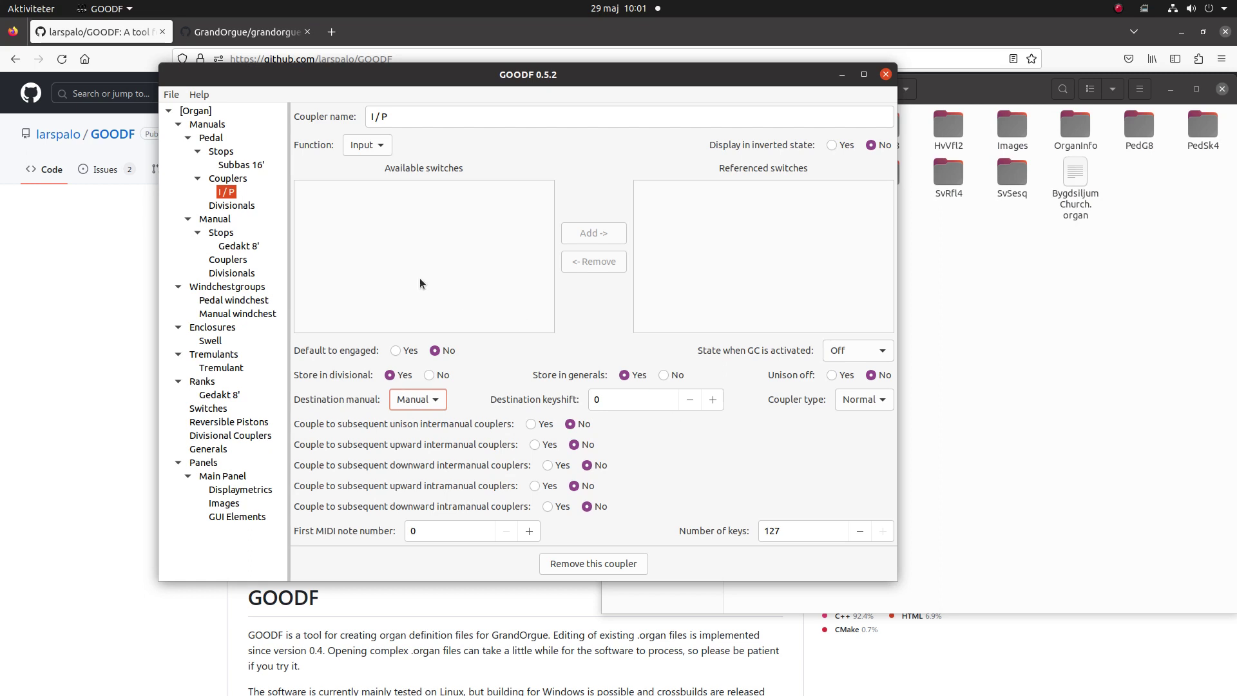
Add a new coupler to the Manual keyboard and name it "I 16'"
{"action": "left_click", "coordinate": [220, 221]}
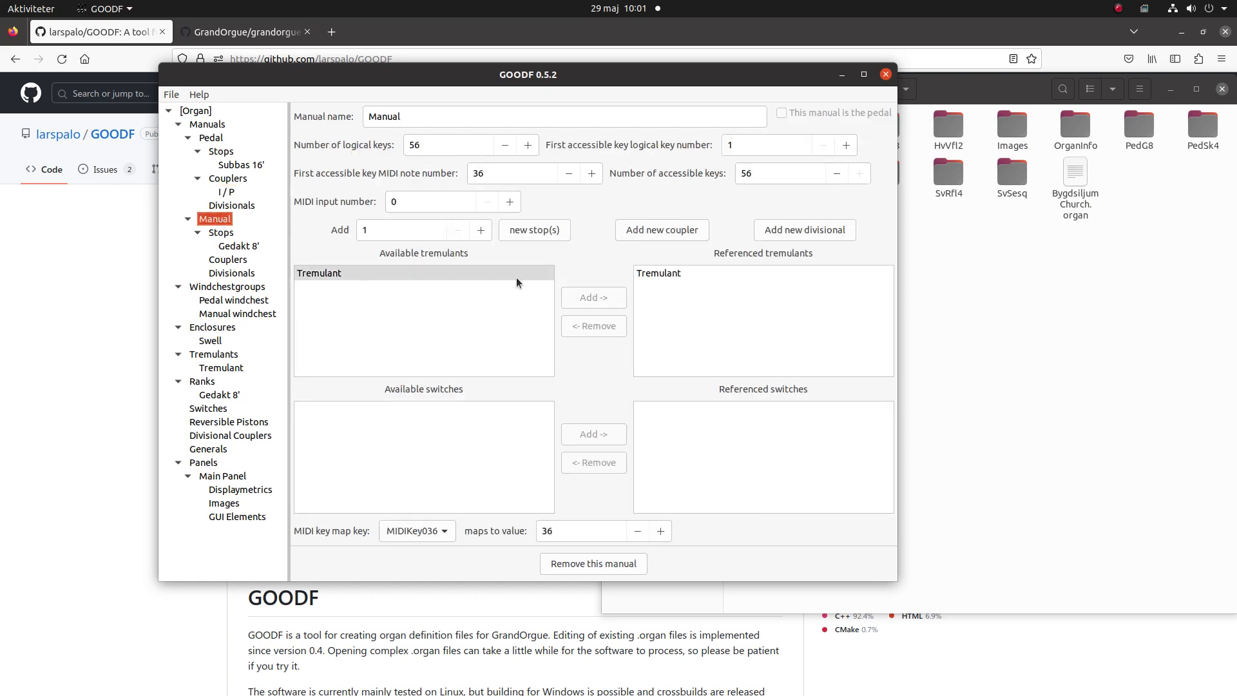
{"action": "left_click", "coordinate": [633, 234]}
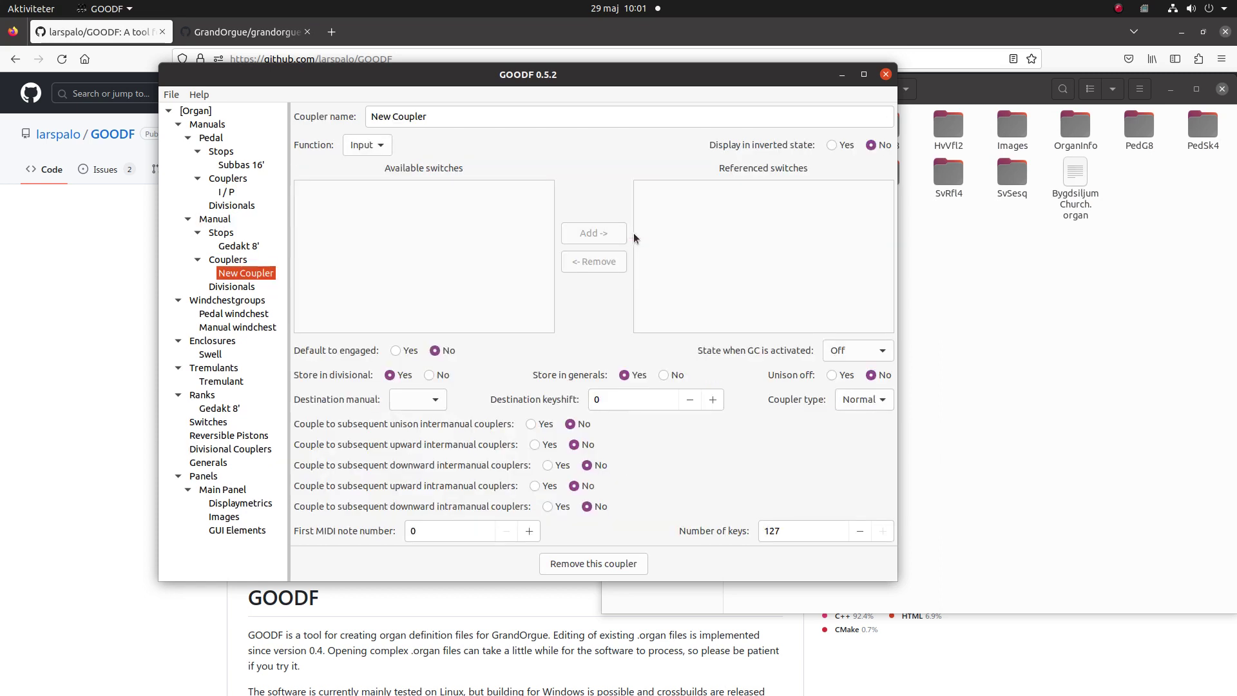
{"action": "left_click", "coordinate": [439, 117]}
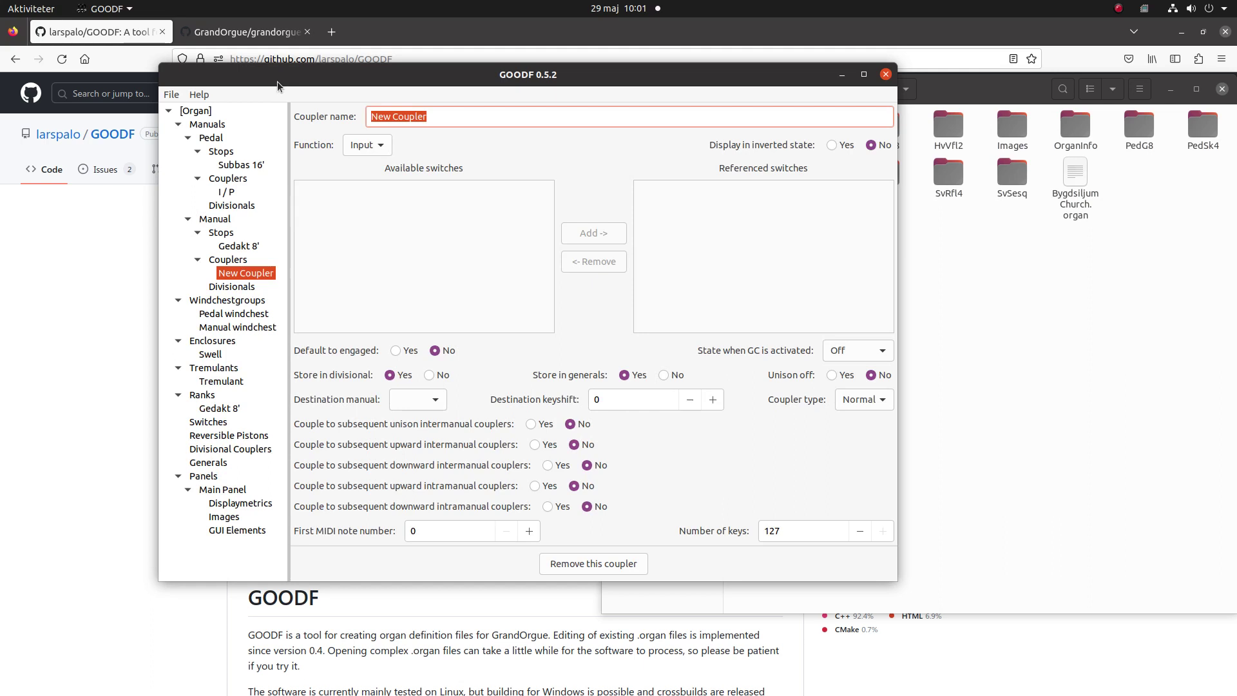
{"action": "type", "text": "I 1"}
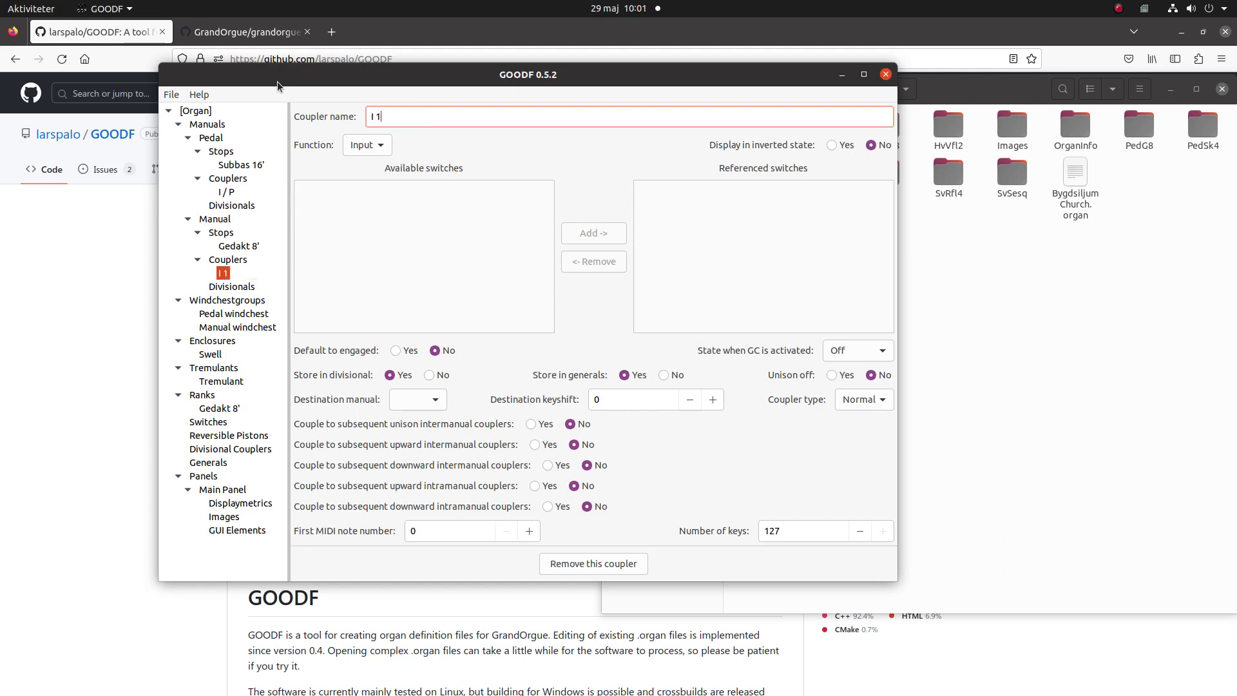
{"action": "type", "text": "6'"}
Set the I 16' coupler's destination manual to Manual and its destination keyshift to -12
{"action": "left_click", "coordinate": [422, 403]}
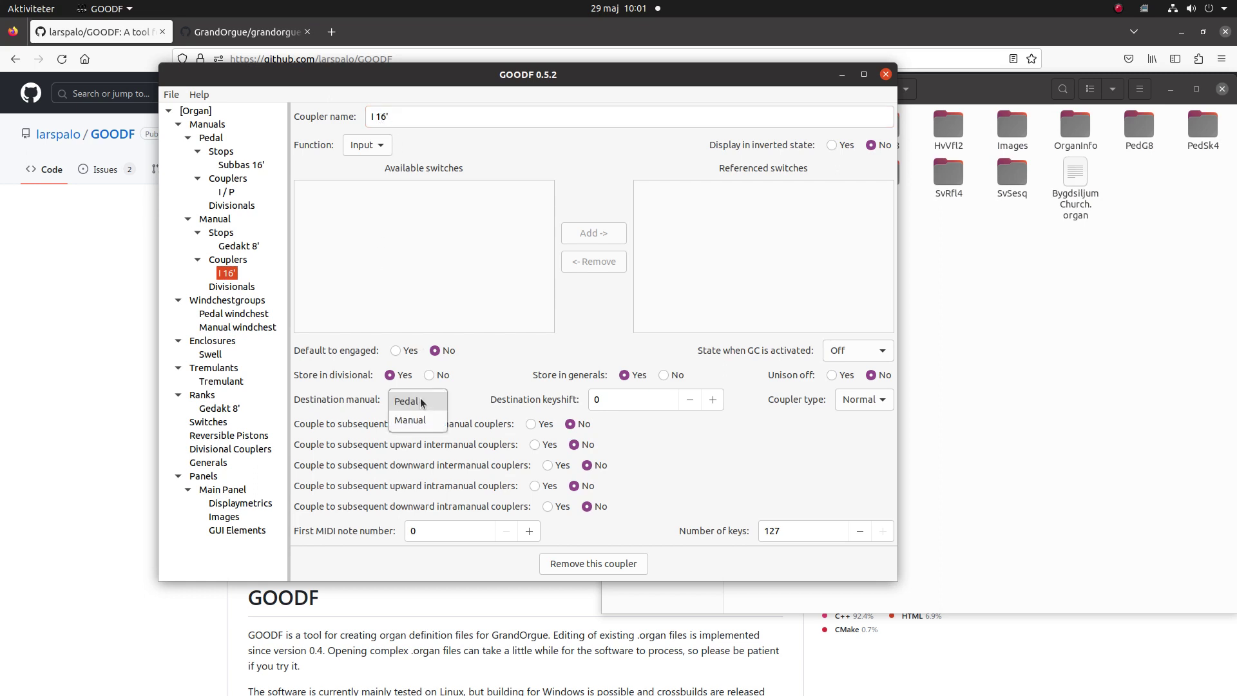
{"action": "left_click", "coordinate": [427, 422]}
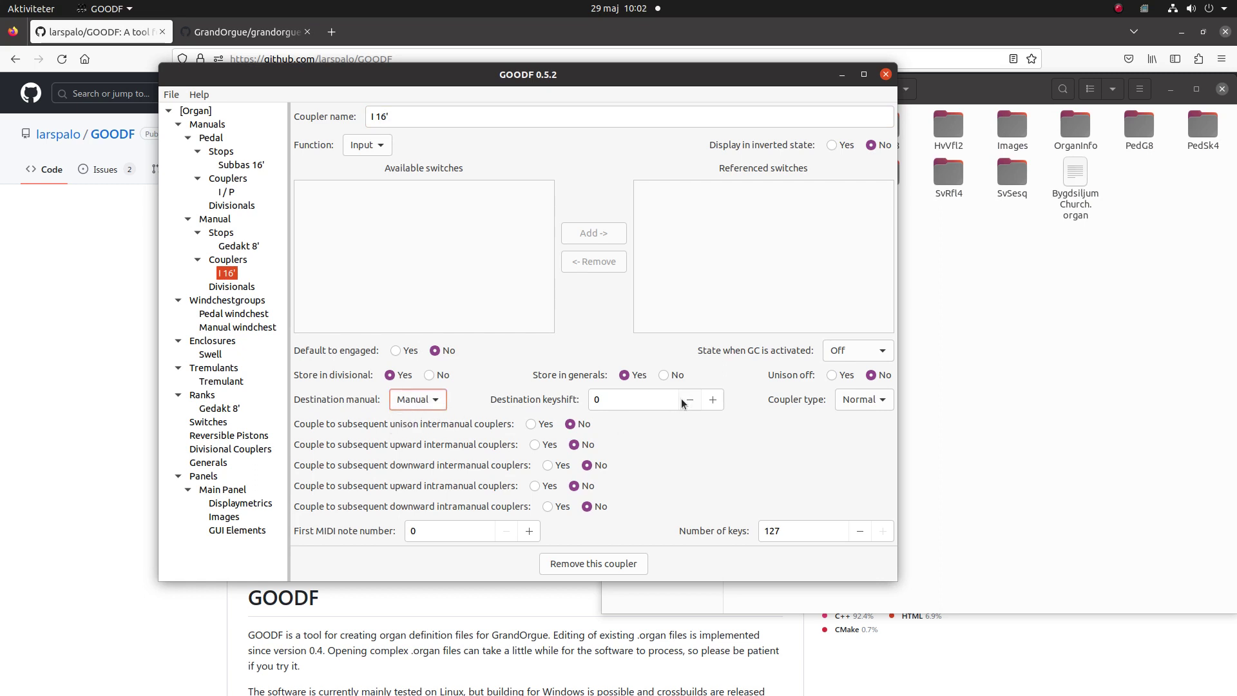
{"action": "key", "text": "Tab"}
{"action": "type", "text": "-12"}
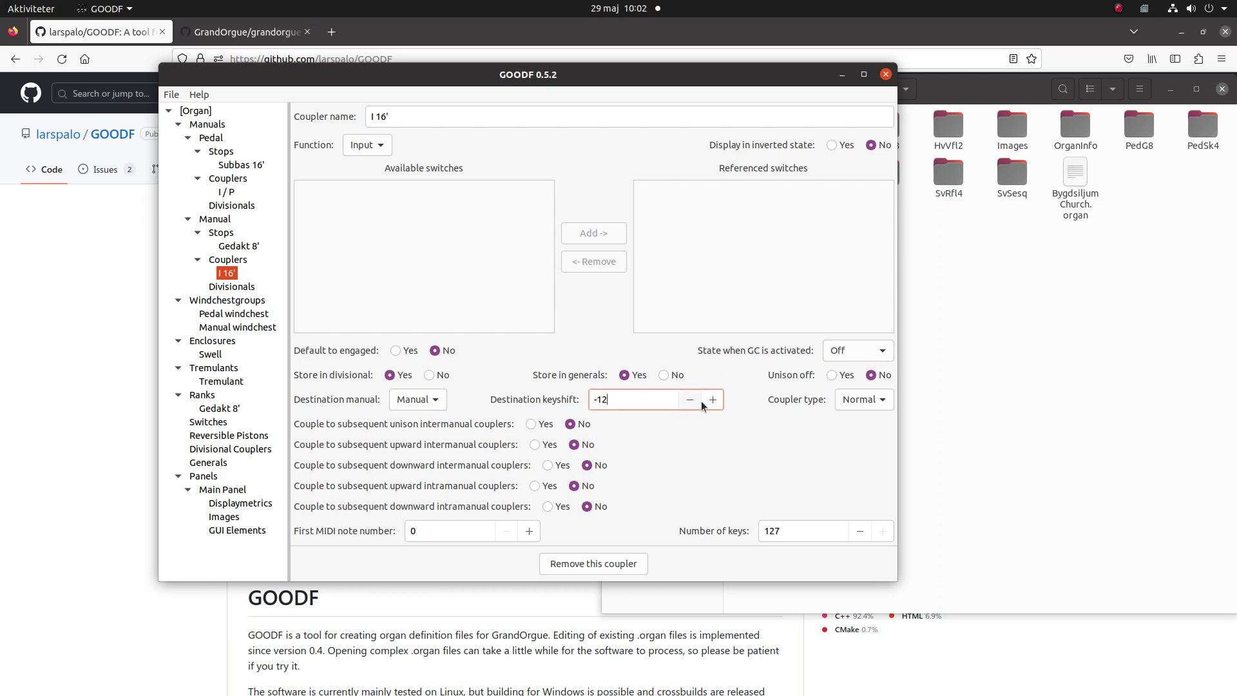
{"action": "left_click", "coordinate": [708, 400]}
{"action": "key", "text": "Tab"}
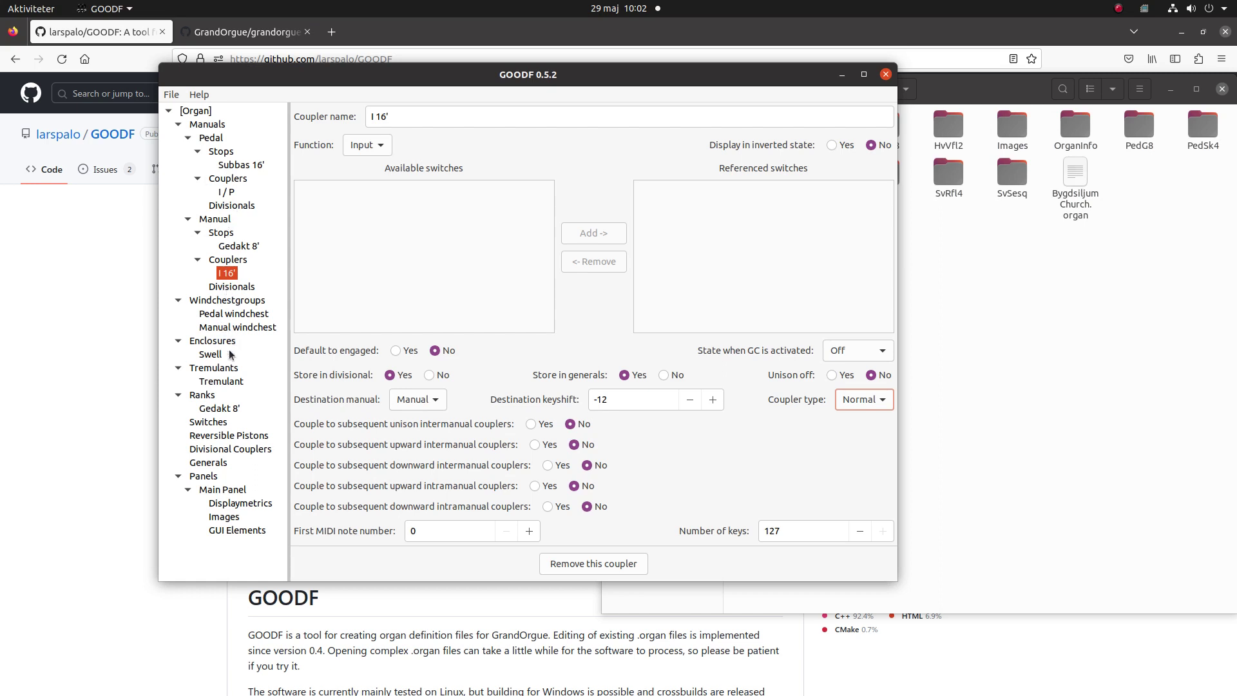
Set the Main Panel's display metrics to 3 drawstop rows, with drawstop background 13 and console background 14
{"action": "left_click", "coordinate": [224, 504]}
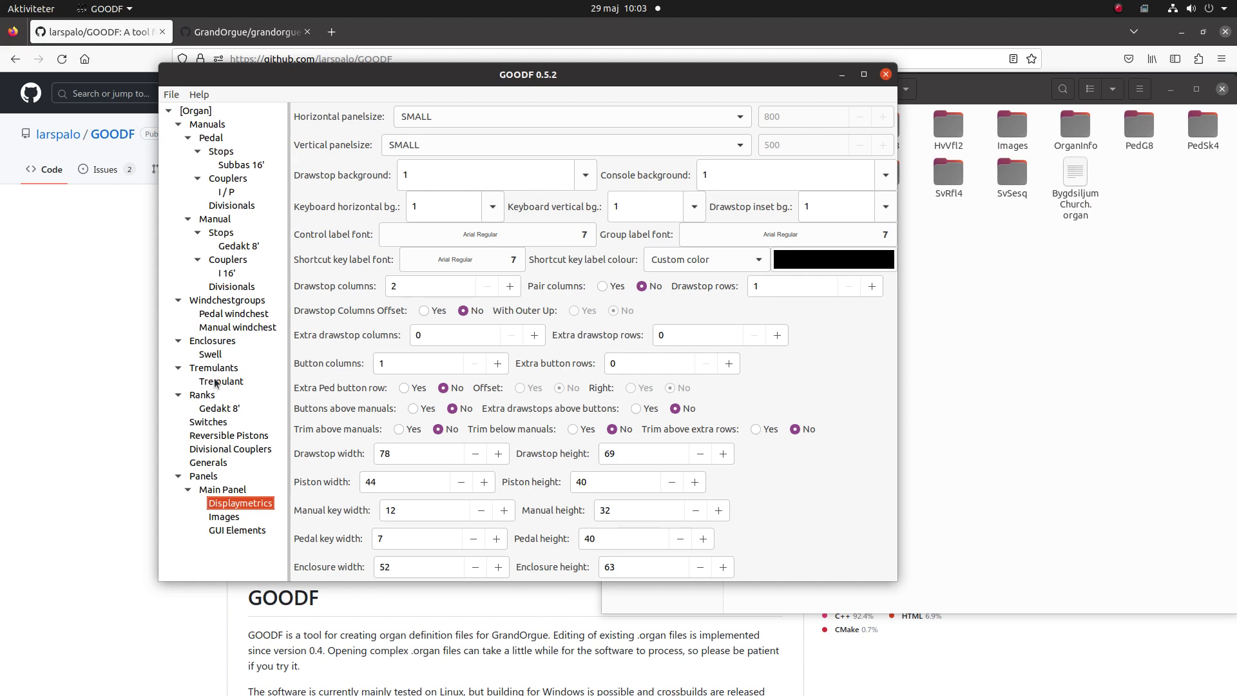
{"action": "double_click", "coordinate": [872, 287]}
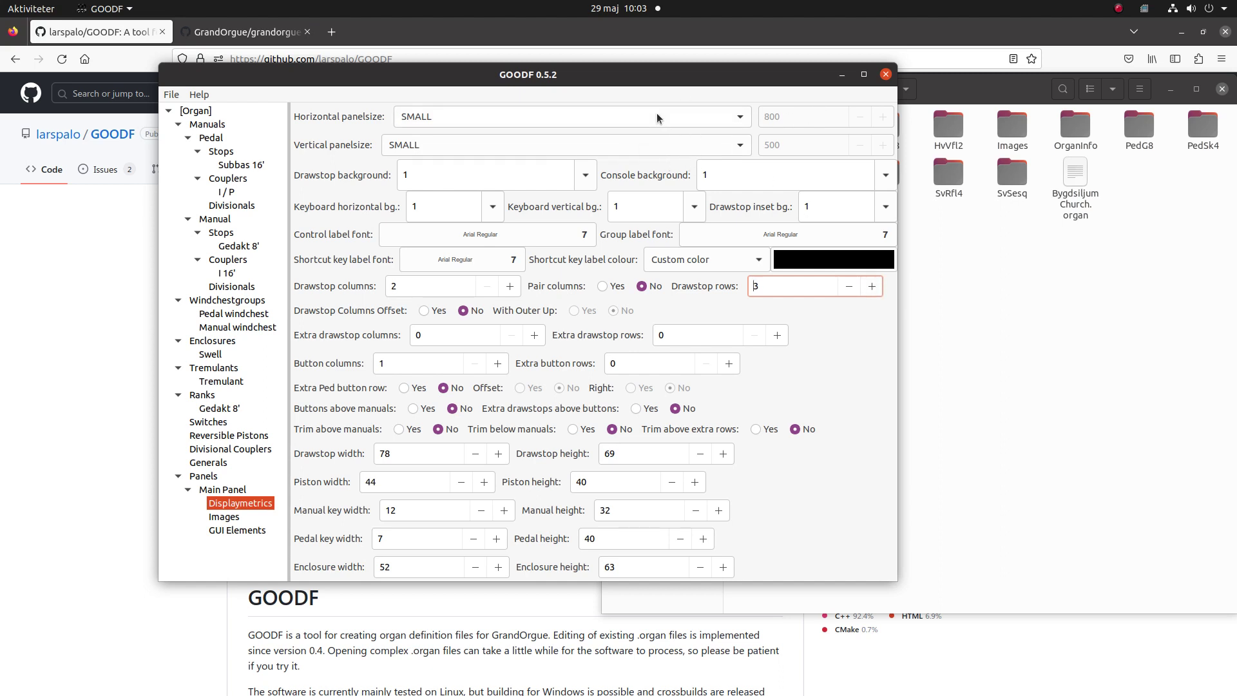
{"action": "left_click", "coordinate": [585, 177]}
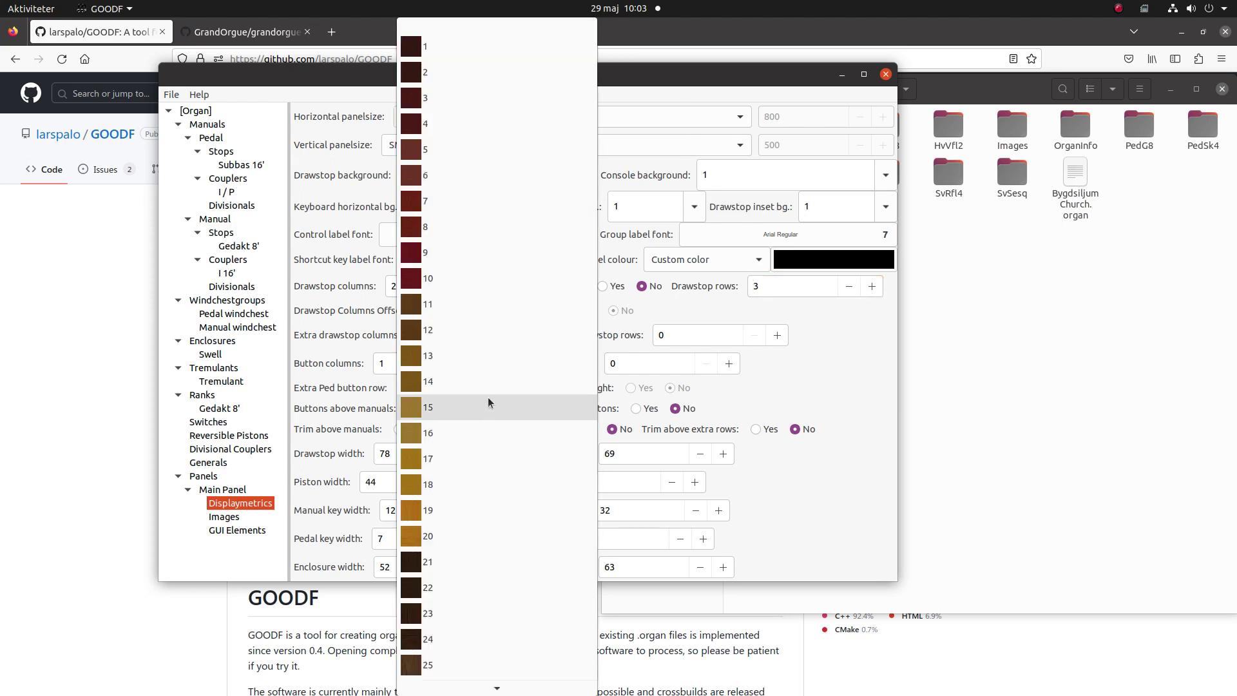
{"action": "left_click", "coordinate": [477, 355]}
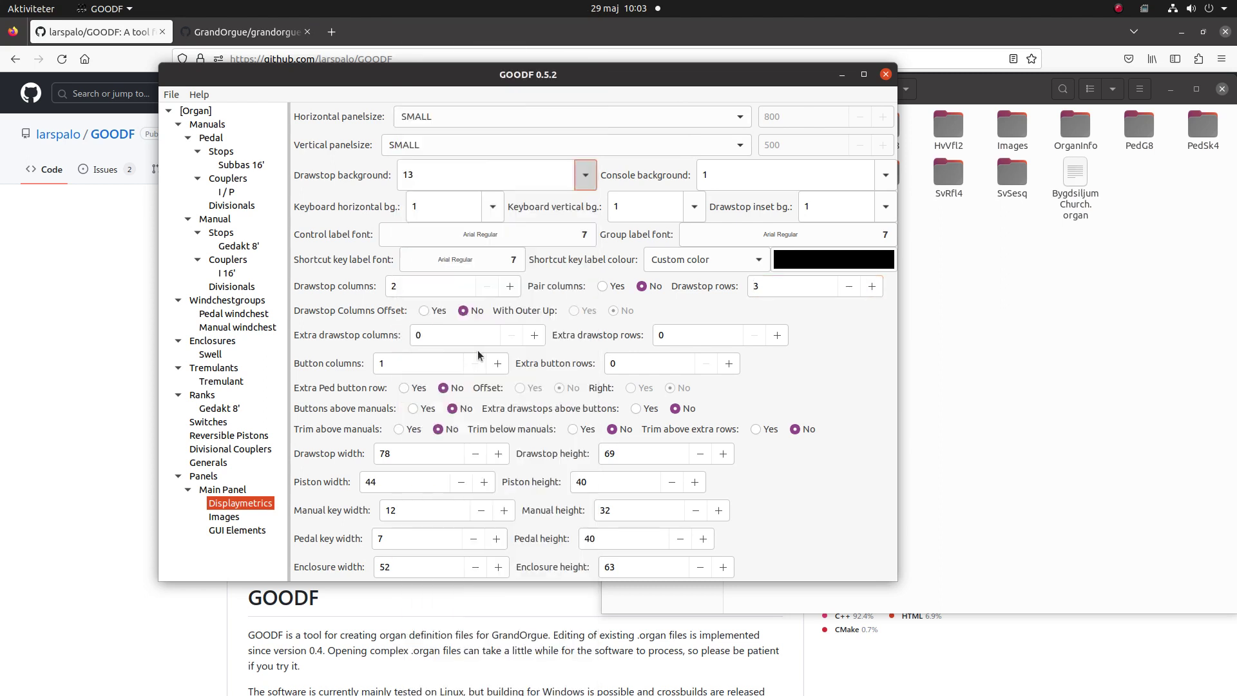
{"action": "left_click", "coordinate": [880, 171]}
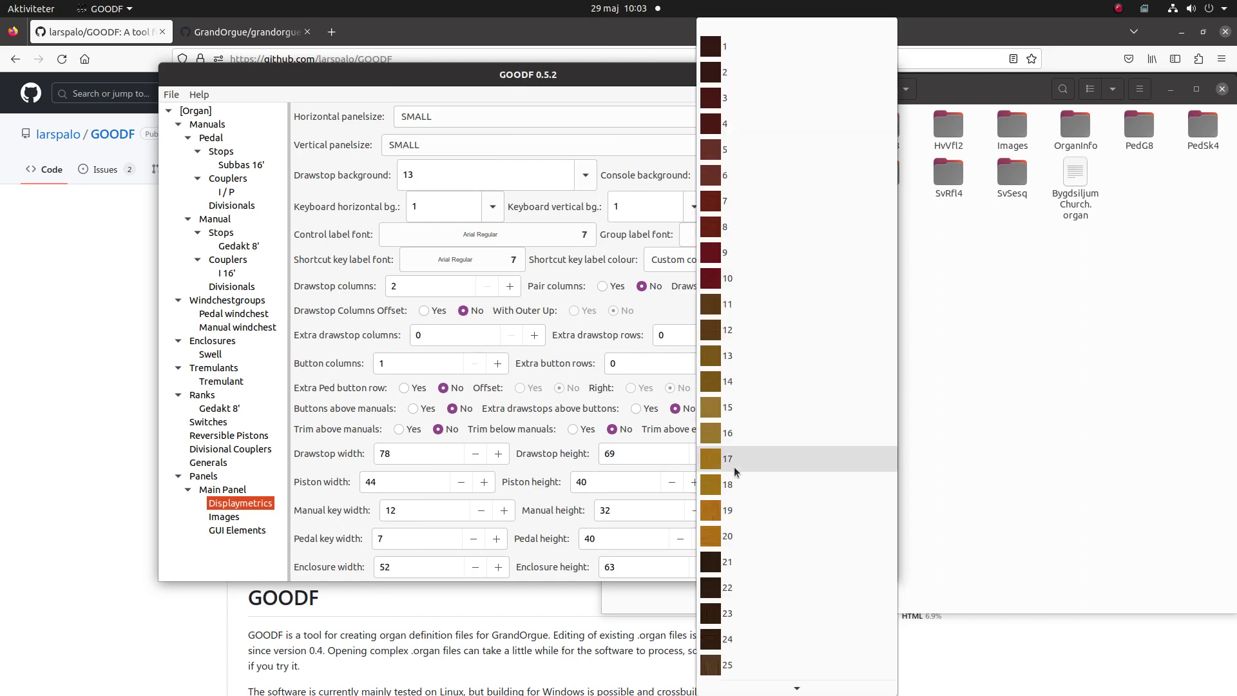
{"action": "left_click", "coordinate": [730, 381]}
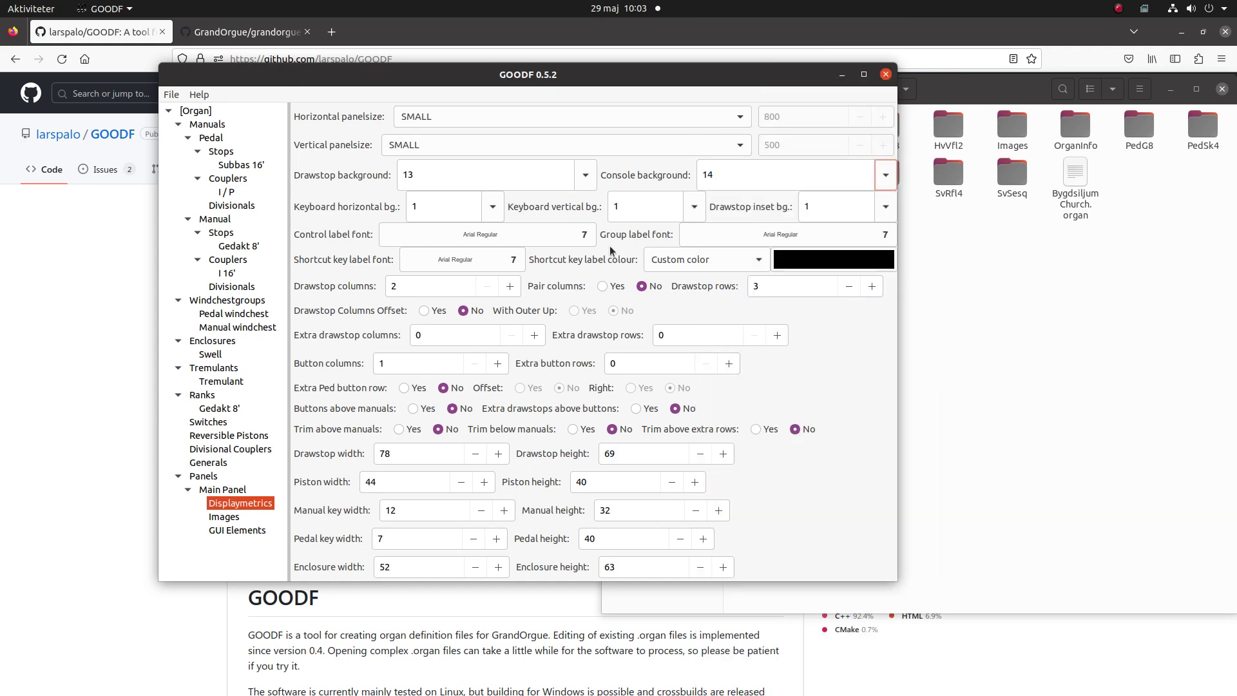
Set the Main Panel's keyboard horizontal background to 12 and keyboard vertical background to 11
{"action": "left_click", "coordinate": [492, 206]}
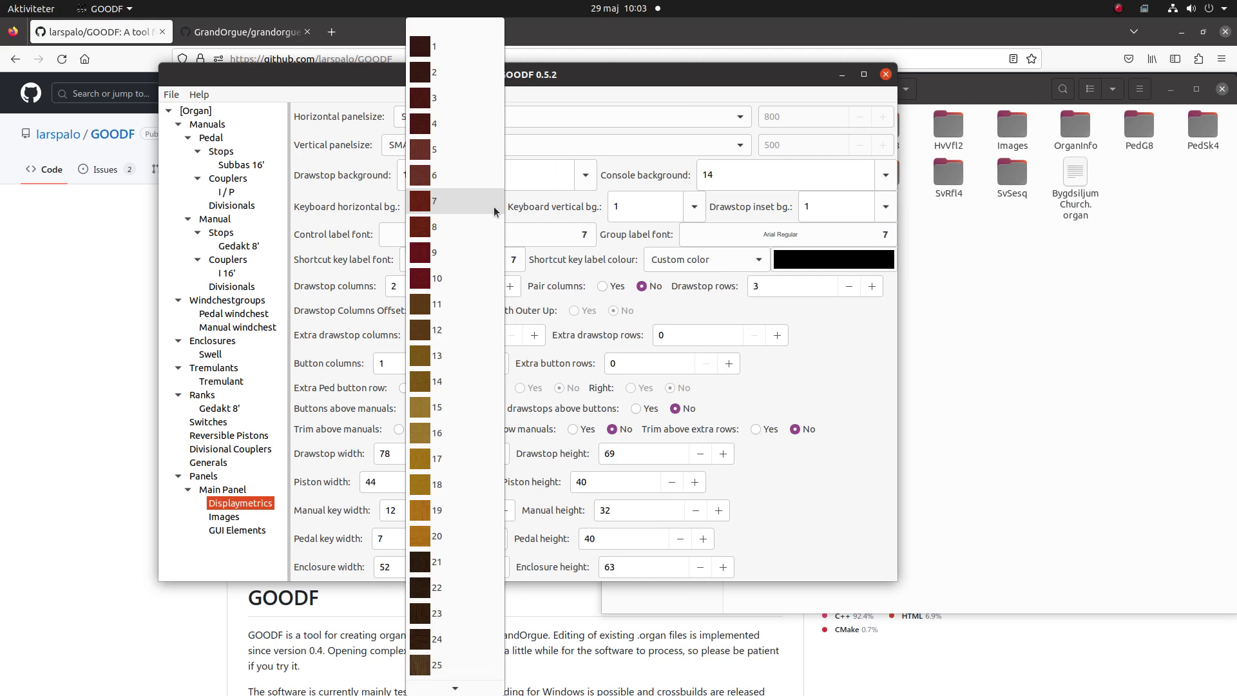
{"action": "left_click", "coordinate": [462, 327]}
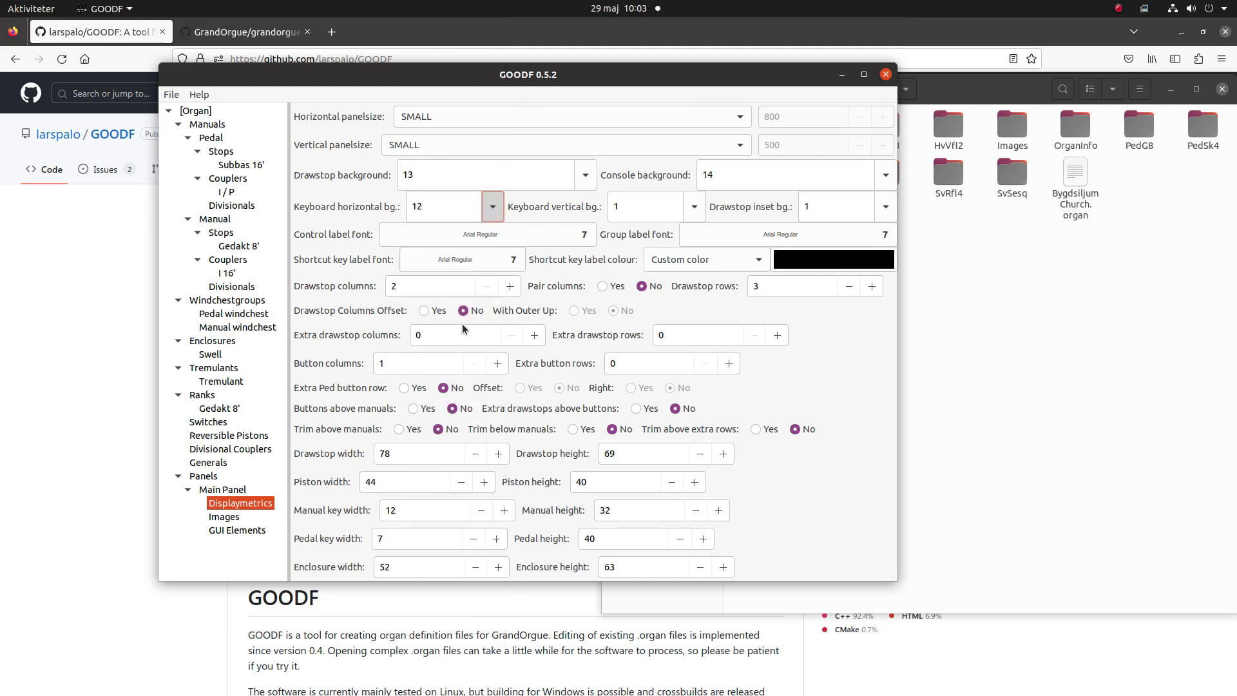
{"action": "left_click", "coordinate": [701, 206]}
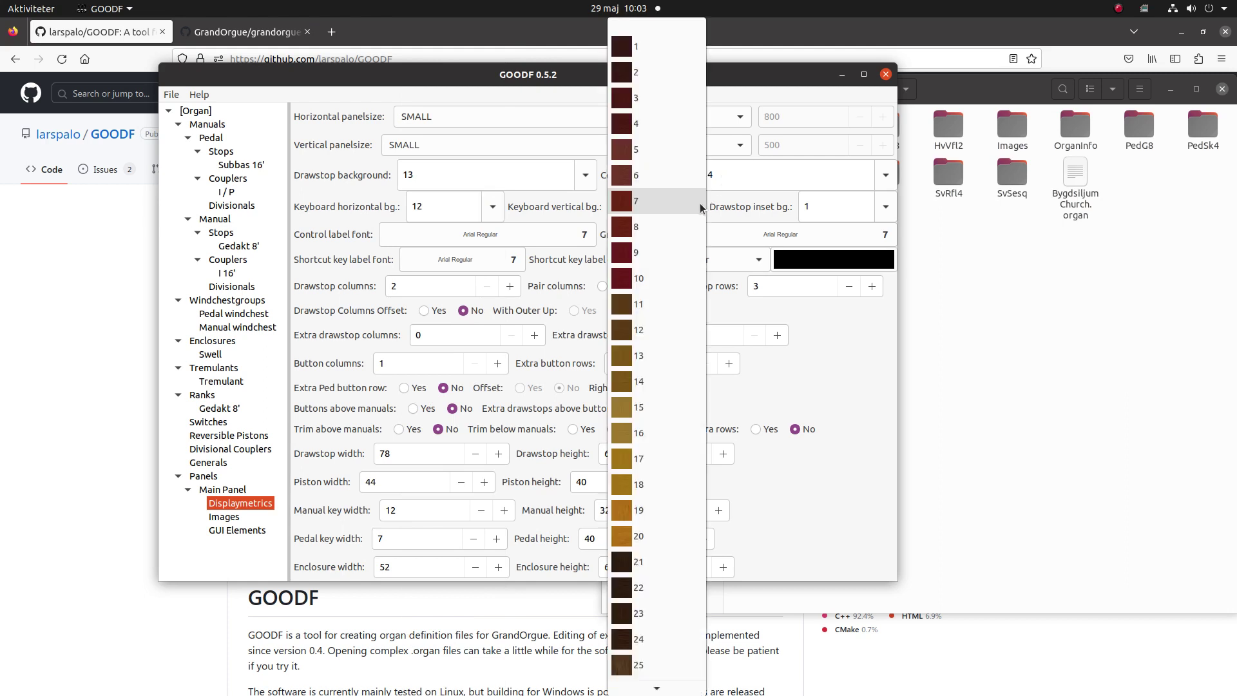
{"action": "left_click", "coordinate": [661, 312]}
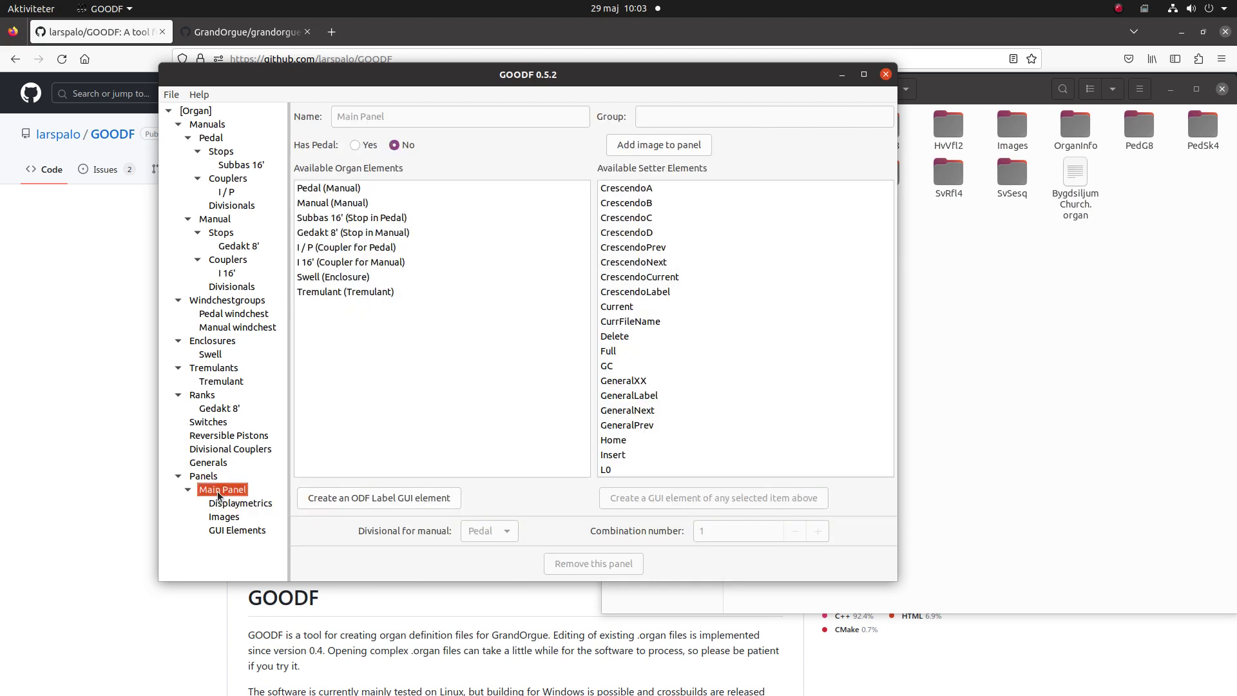
Create Main Panel GUI elements for all available organ elements, from Pedal (Manual) through Tremulant
{"action": "key", "text": "Tab"}
{"action": "left_click", "coordinate": [332, 190]}
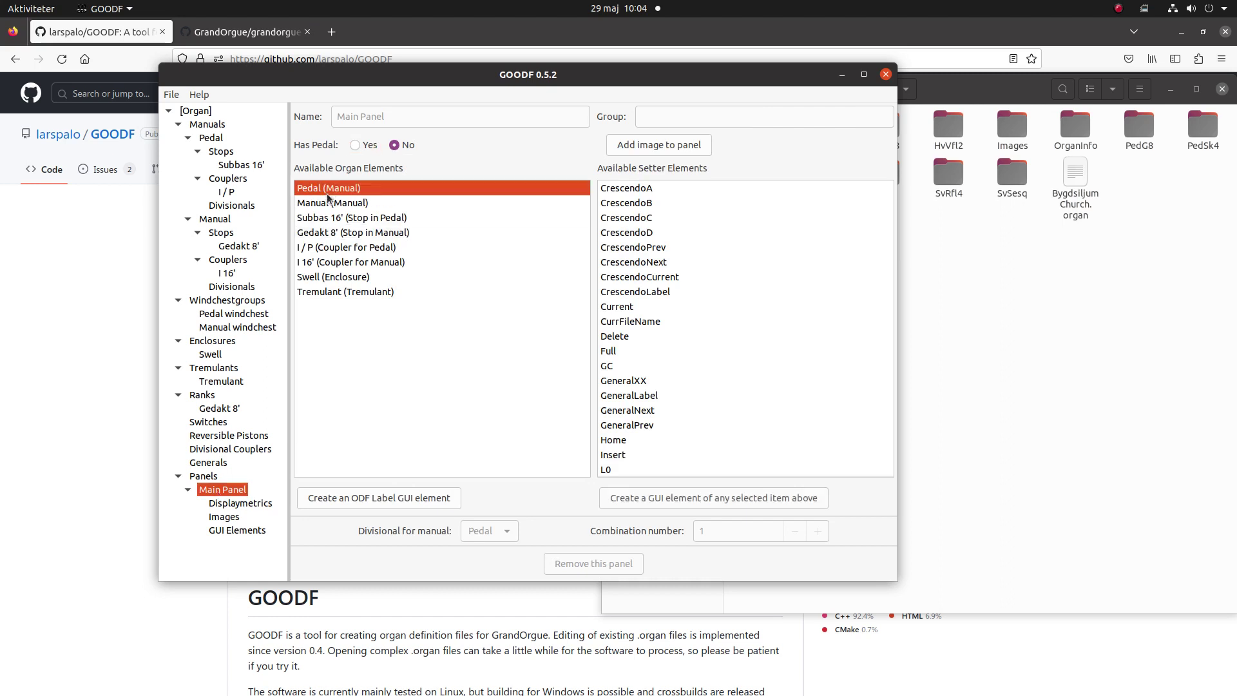
{"action": "left_click", "coordinate": [343, 291], "text": "shift"}
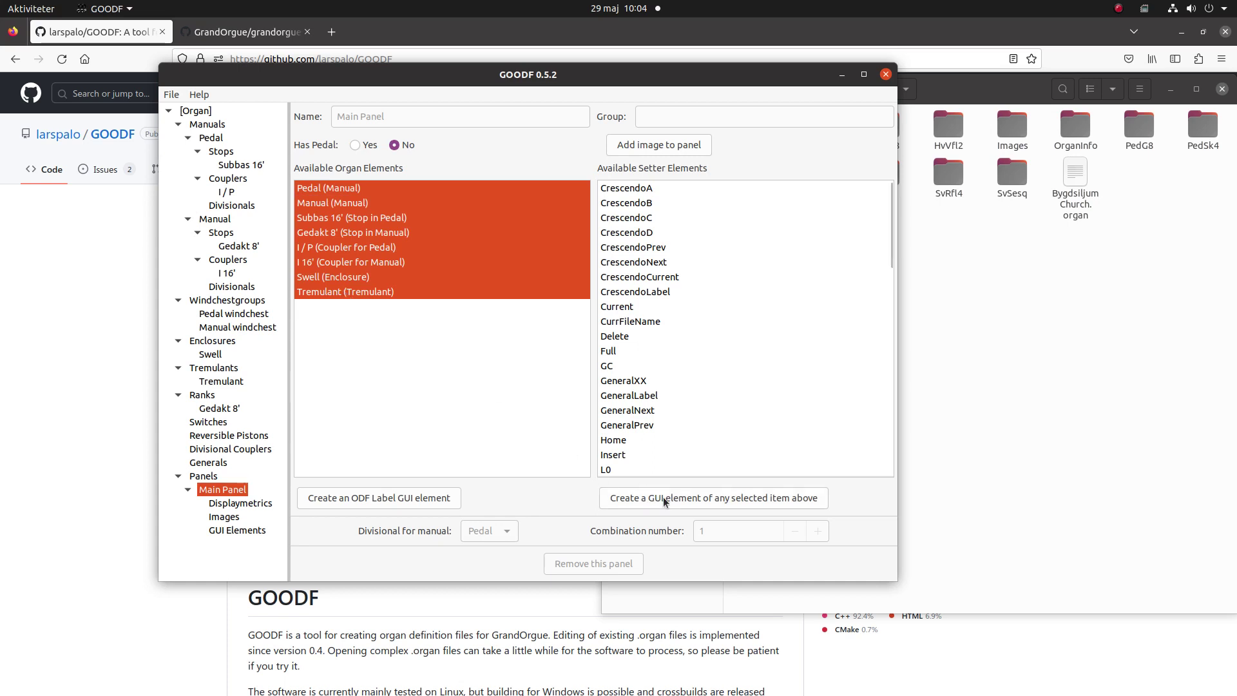
{"action": "left_click", "coordinate": [757, 500]}
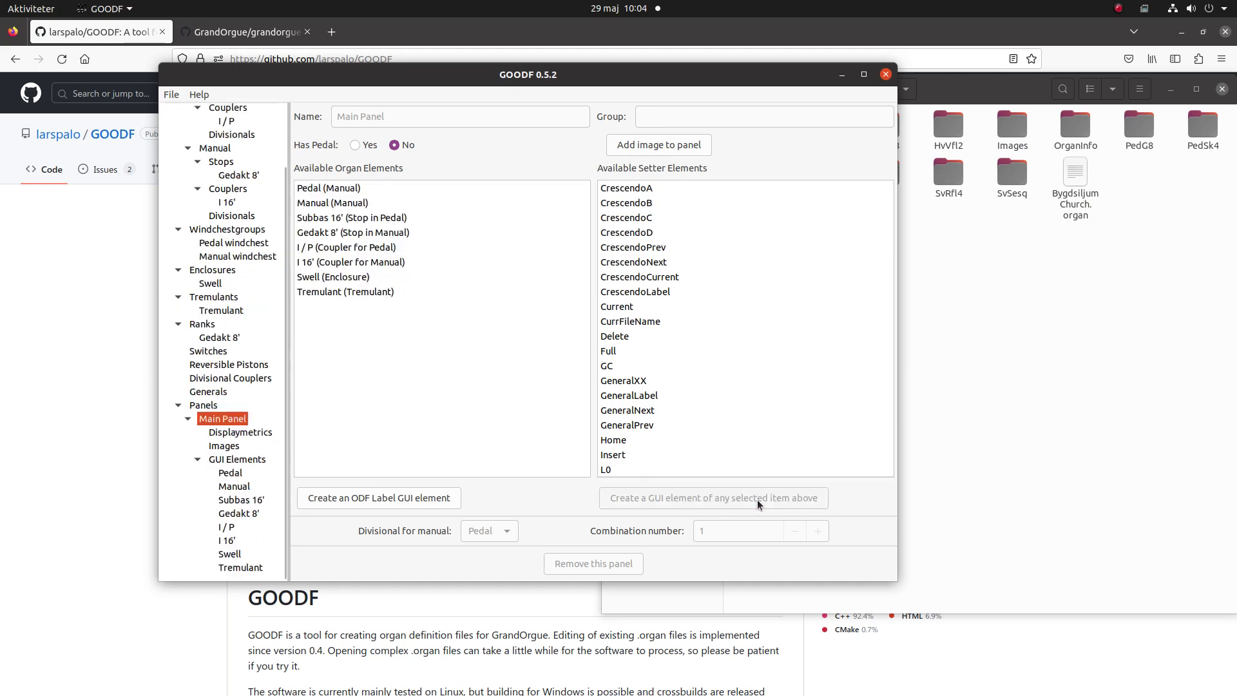
Set the display drawstop column of the Gedakt 8' GUI element to 2
{"action": "left_click", "coordinate": [237, 500]}
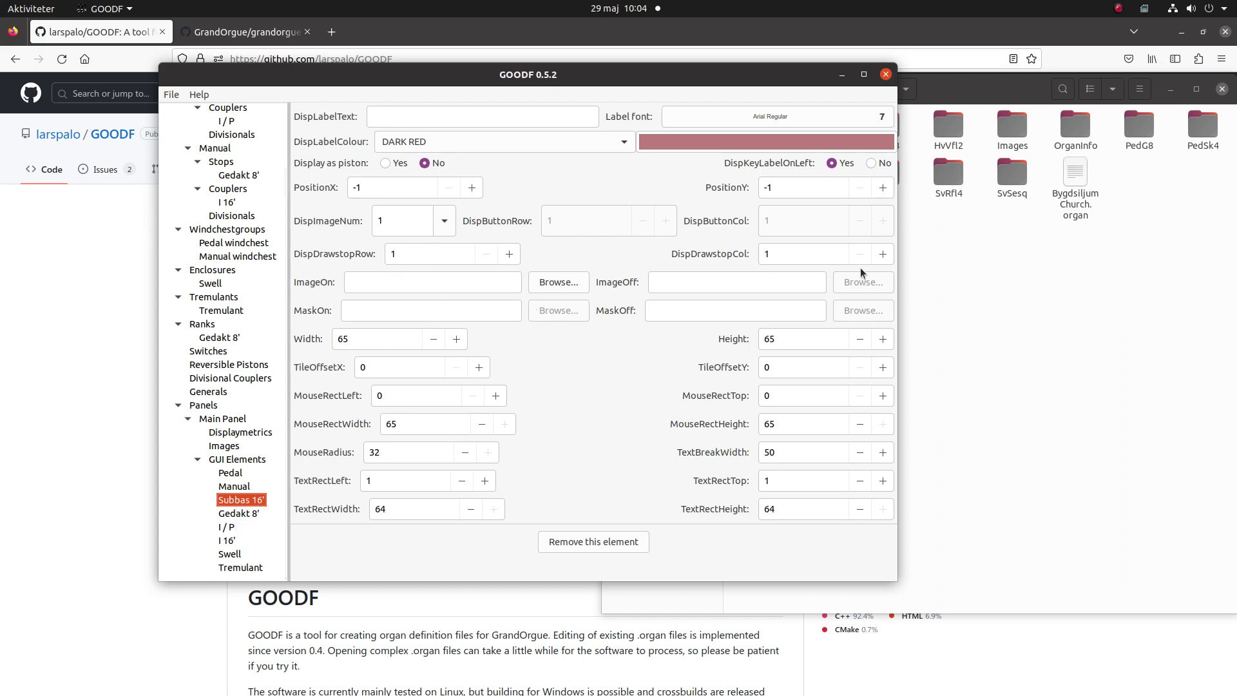
{"action": "left_click", "coordinate": [247, 514]}
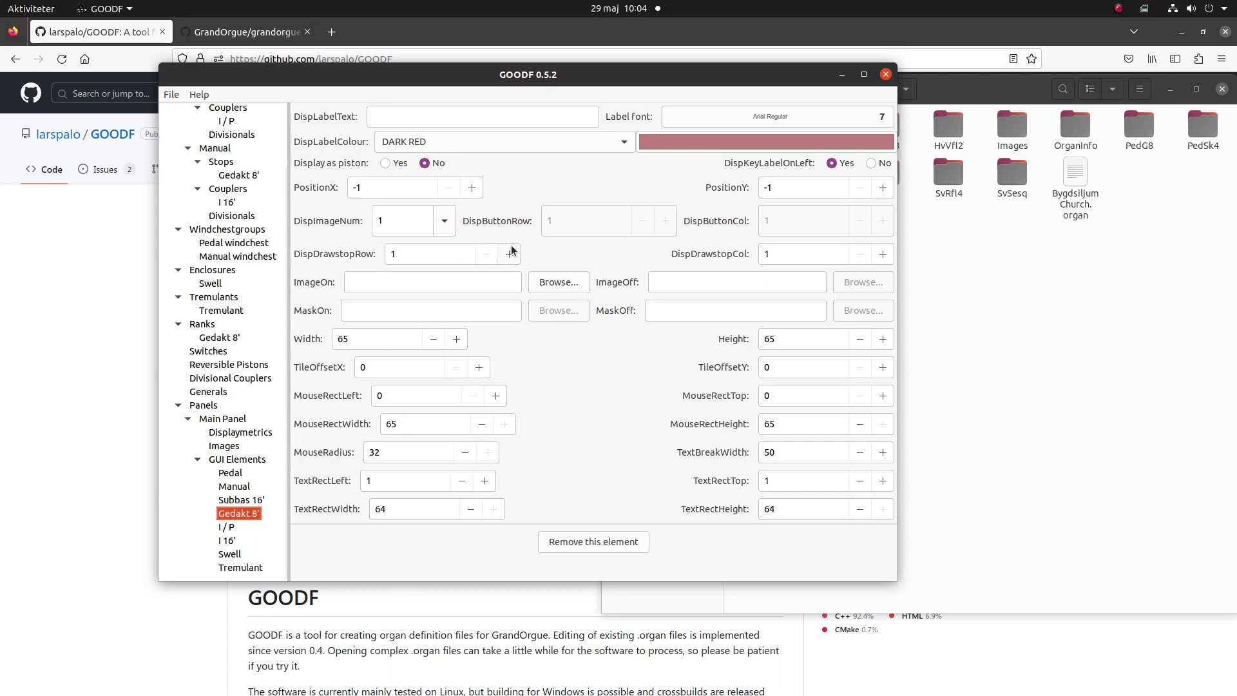
{"action": "left_click", "coordinate": [881, 254]}
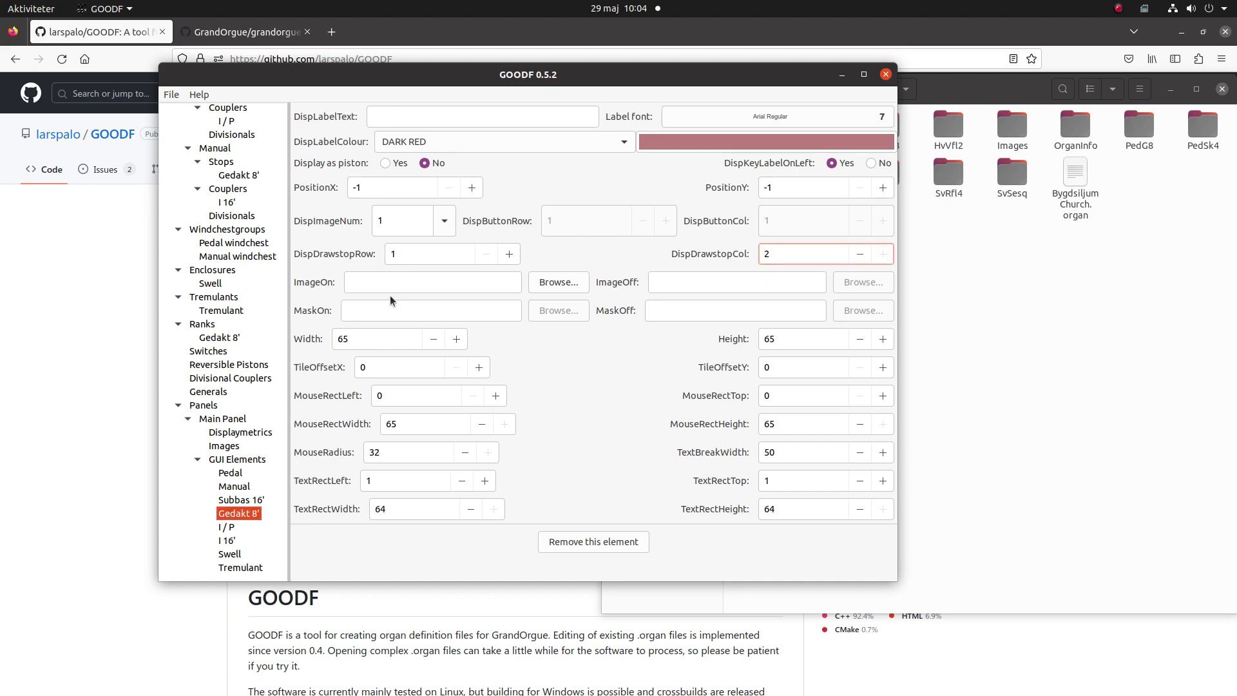
Set the I / P GUI element to drawstop row 2 and the I 16' element to drawstop row 2, column 2
{"action": "left_click", "coordinate": [229, 531]}
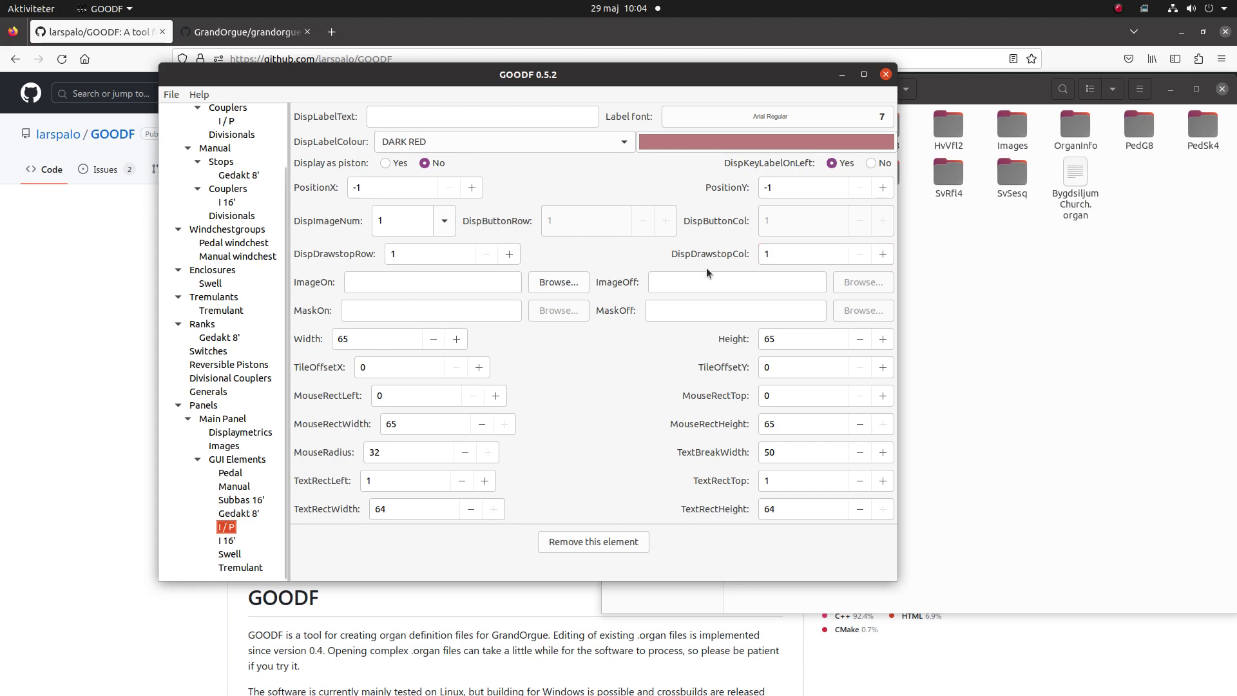
{"action": "left_click", "coordinate": [506, 253]}
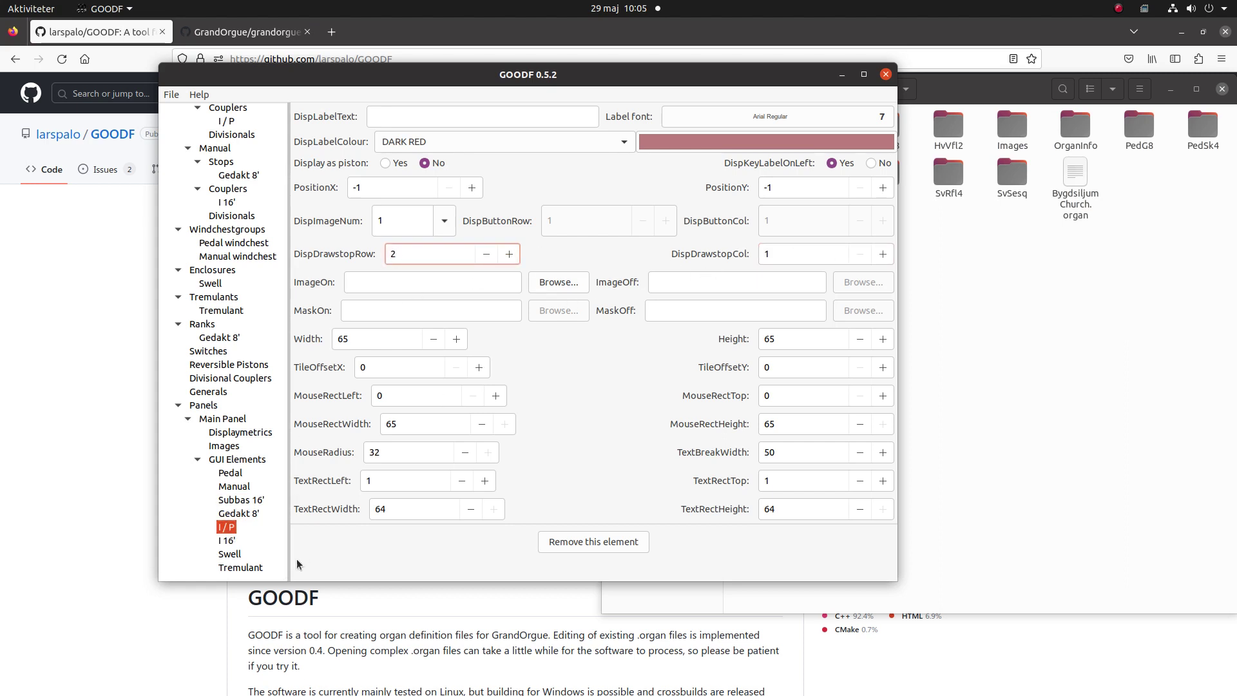
{"action": "left_click", "coordinate": [231, 543]}
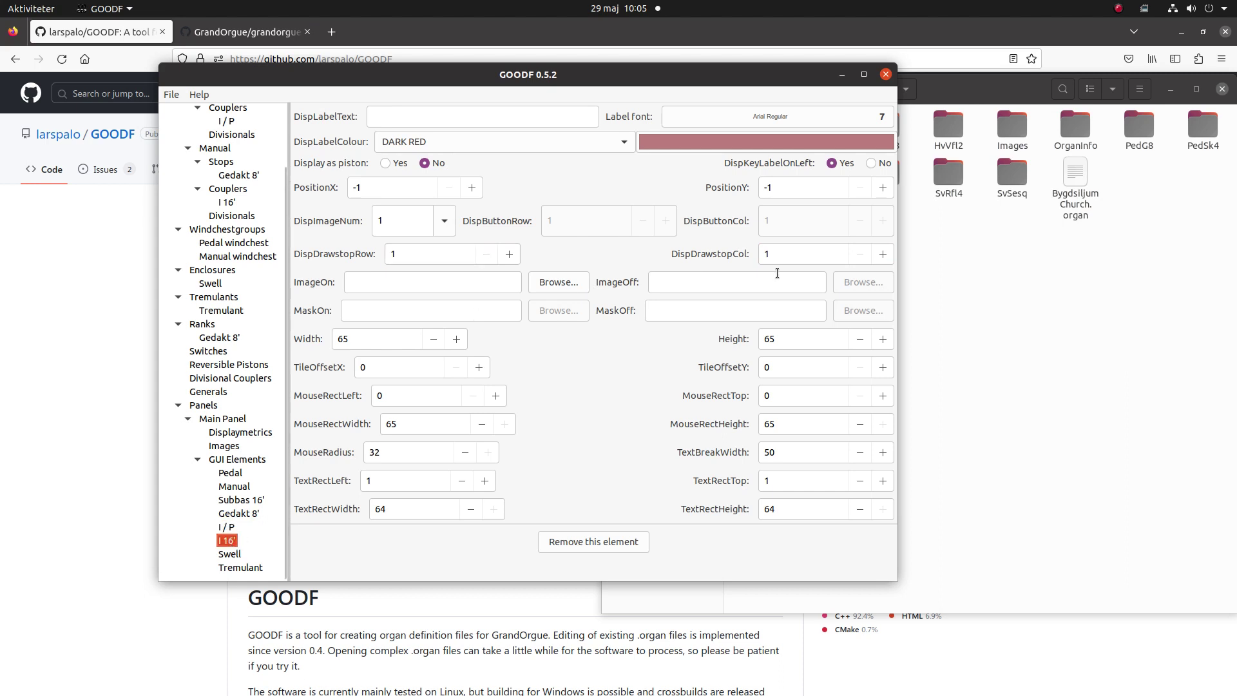
{"action": "left_click", "coordinate": [876, 255]}
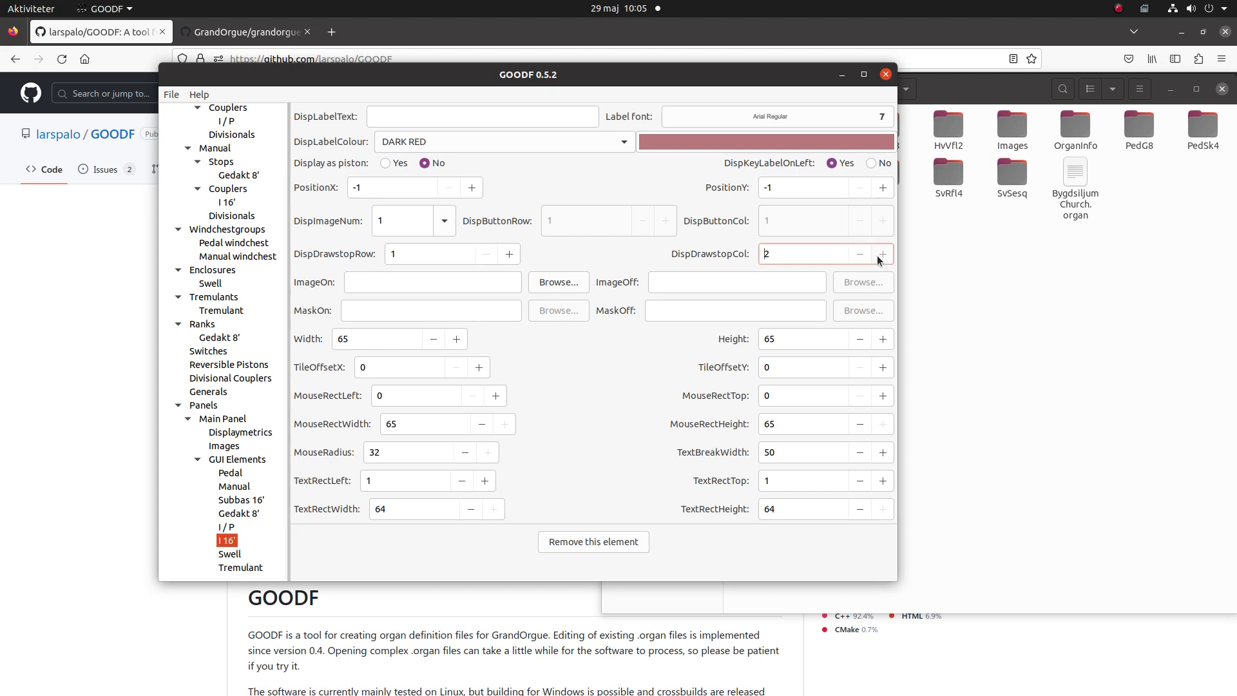
{"action": "left_click", "coordinate": [511, 253]}
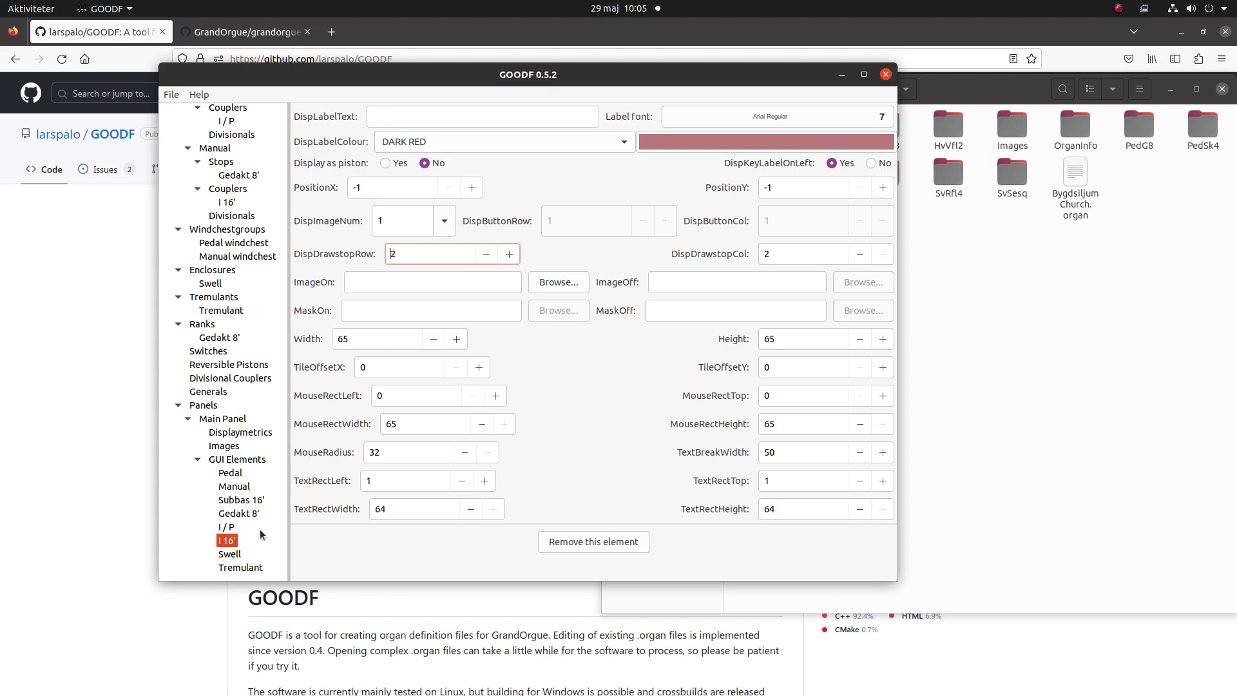
Set the display drawstop row of the Tremulant GUI element to 3
{"action": "left_click", "coordinate": [235, 569]}
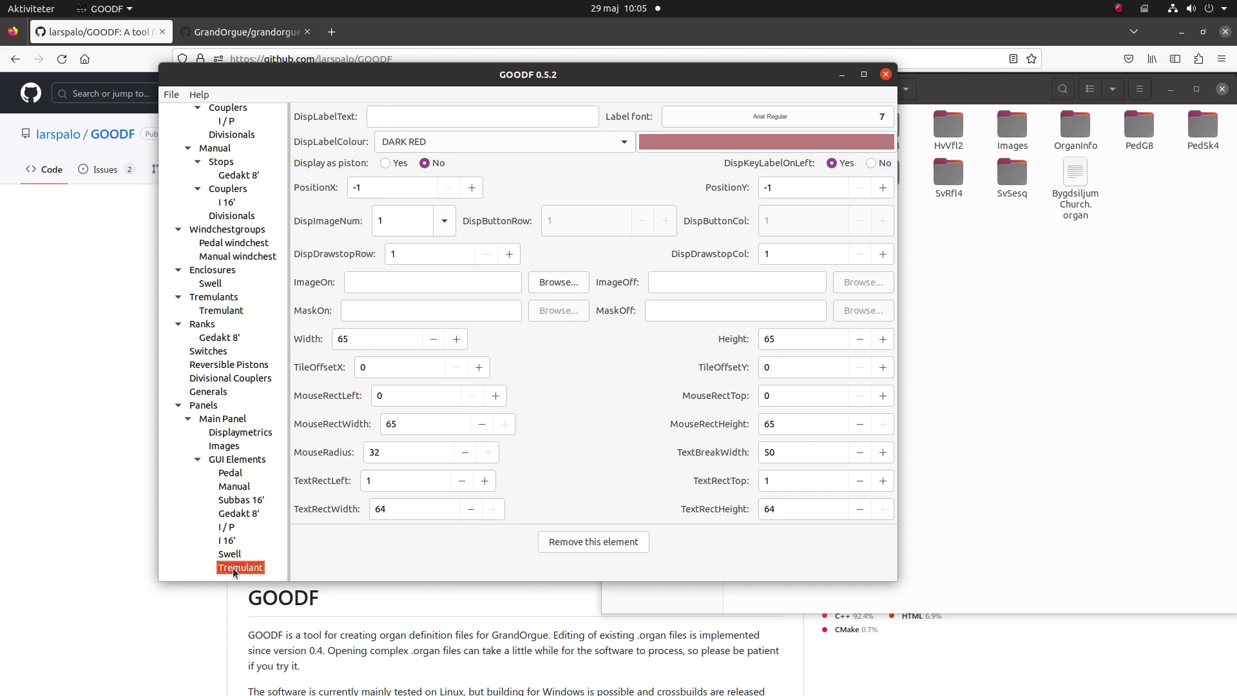
{"action": "left_click", "coordinate": [511, 253]}
{"action": "left_click", "coordinate": [511, 253]}
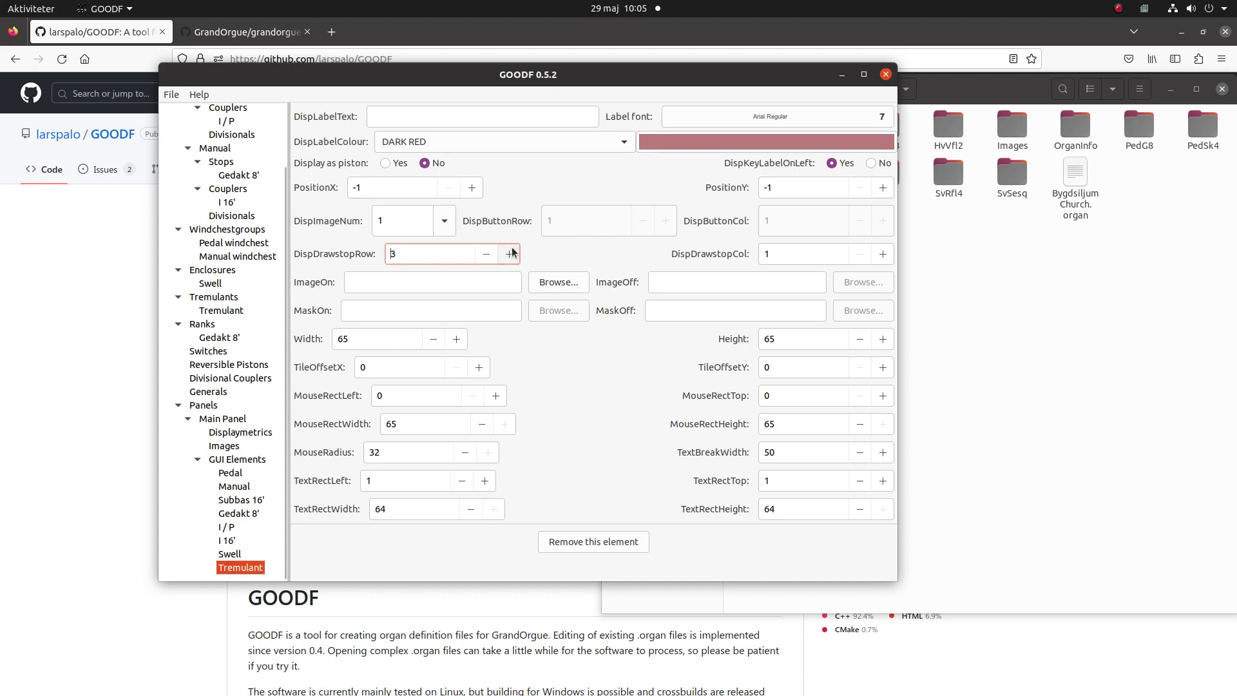
Set the display drawstop column of the Tremulant GUI element to 2 and write the organ definition file
{"action": "left_click", "coordinate": [881, 254]}
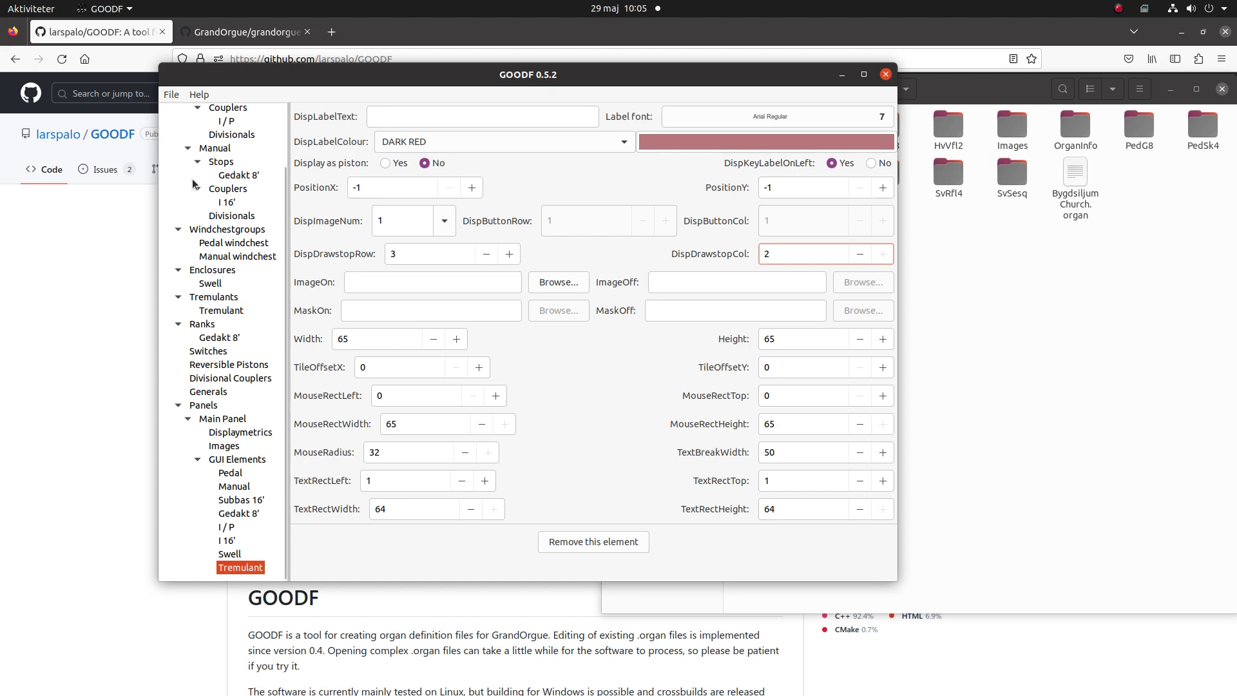
{"action": "left_click", "coordinate": [175, 95]}
{"action": "left_click", "coordinate": [186, 145]}
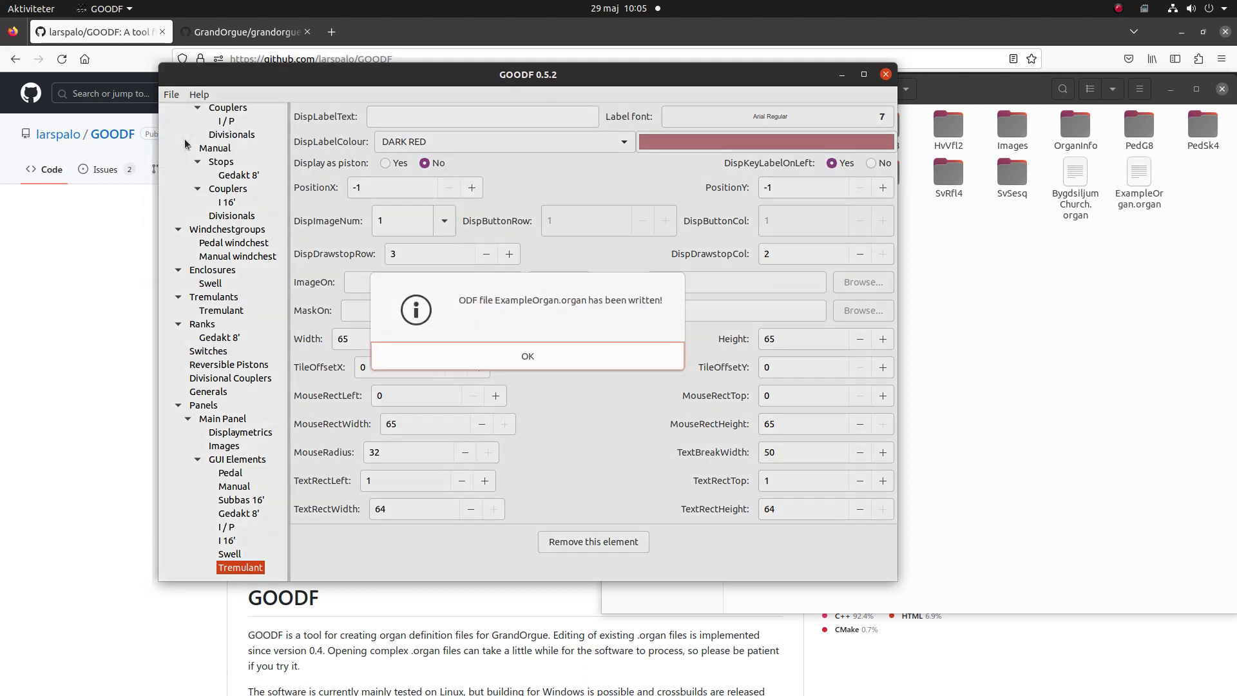
{"action": "key", "text": "Return"}
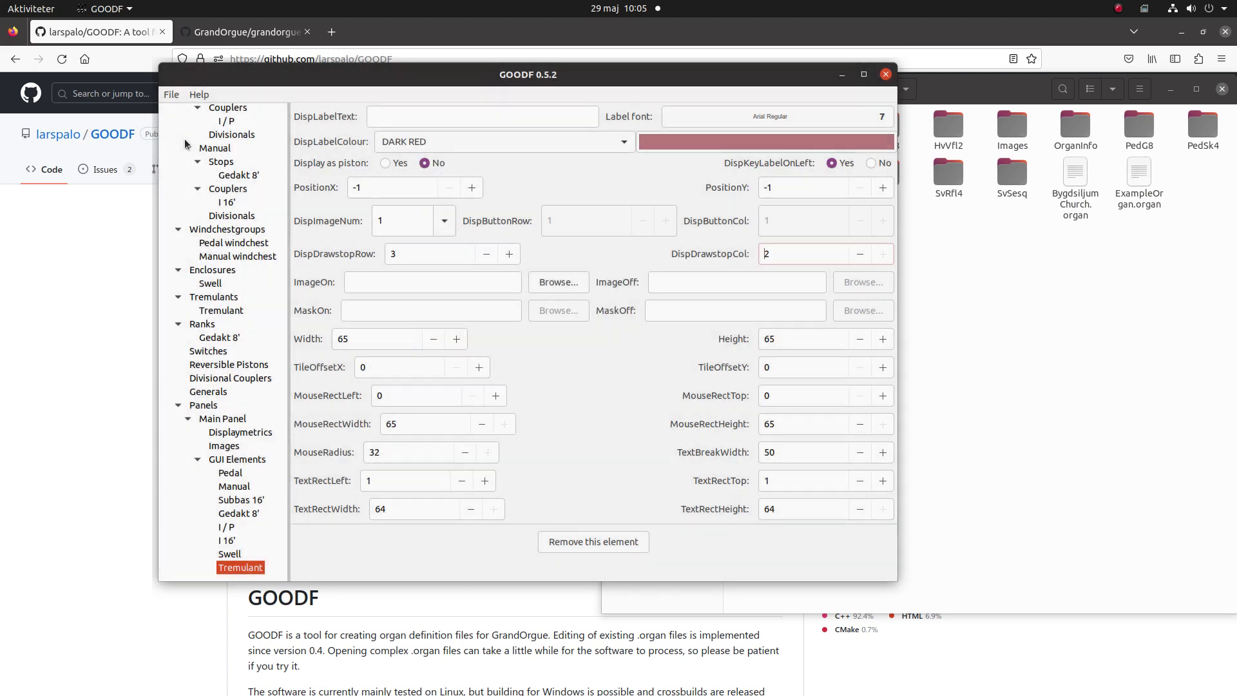
Launch GrandOrgue and select ExampleOrgan.organ from the Bygdsiljum folder for opening
{"action": "mouse_move", "coordinate": [3, 143]}
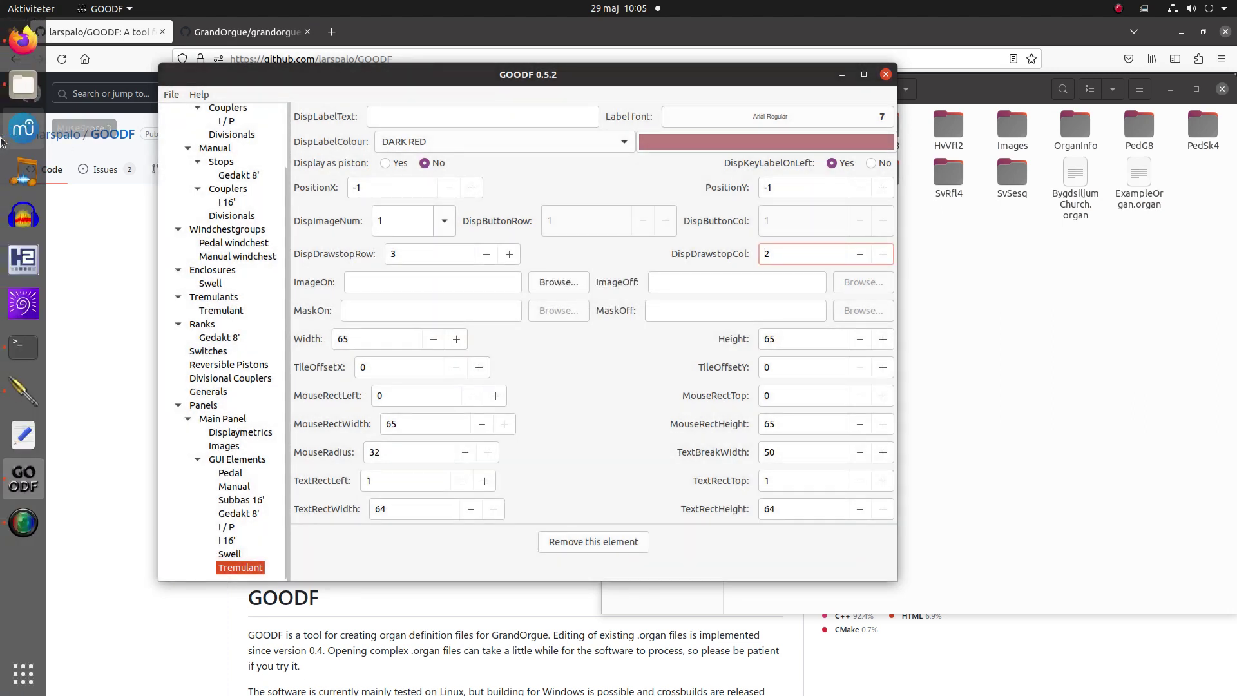
{"action": "left_click", "coordinate": [12, 683]}
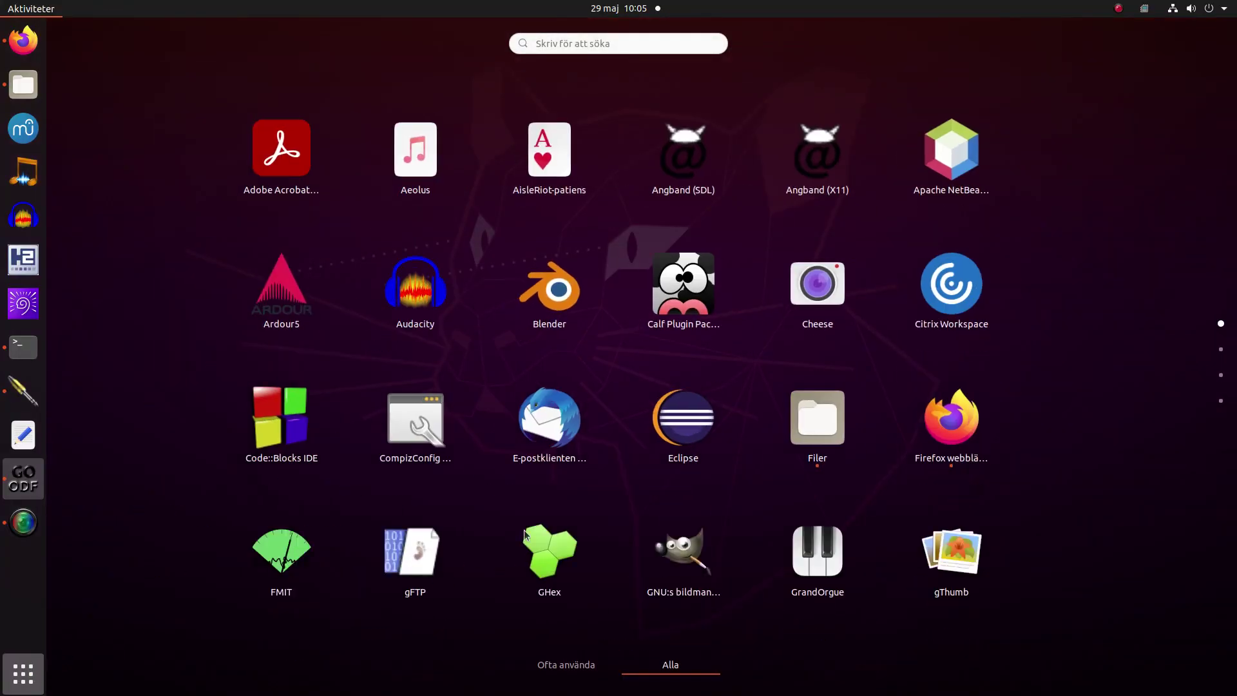
{"action": "left_click", "coordinate": [832, 549]}
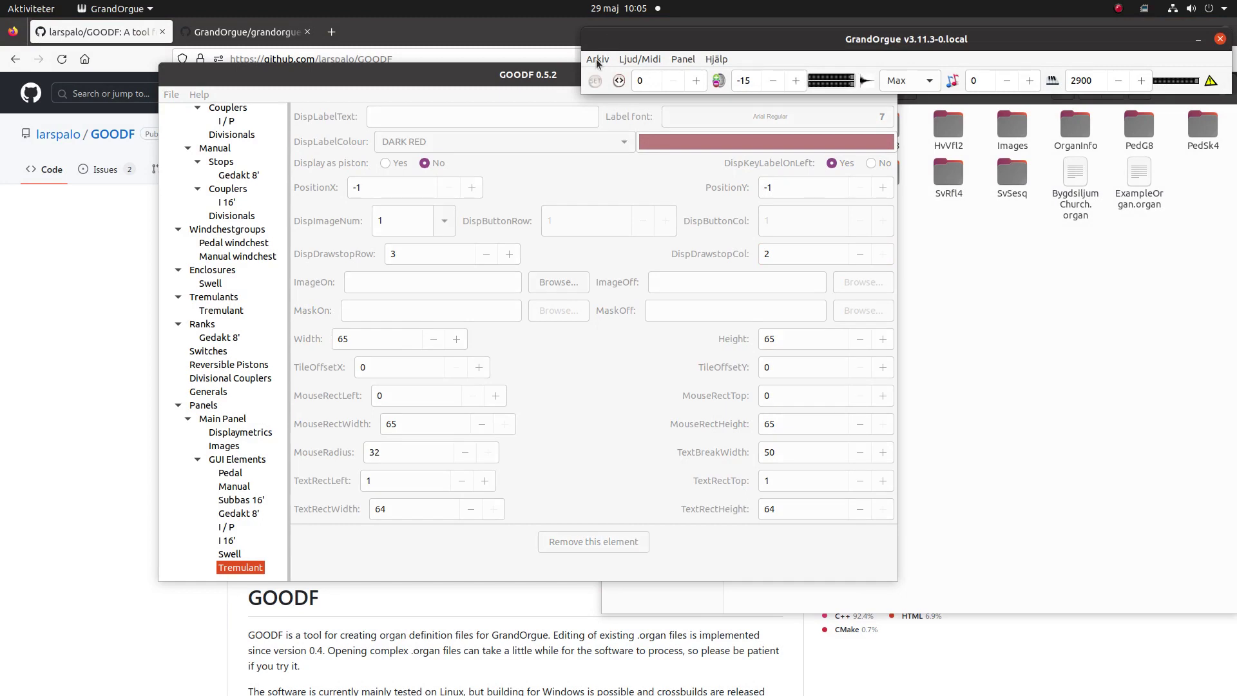
{"action": "left_click", "coordinate": [596, 60]}
{"action": "left_click", "coordinate": [598, 102]}
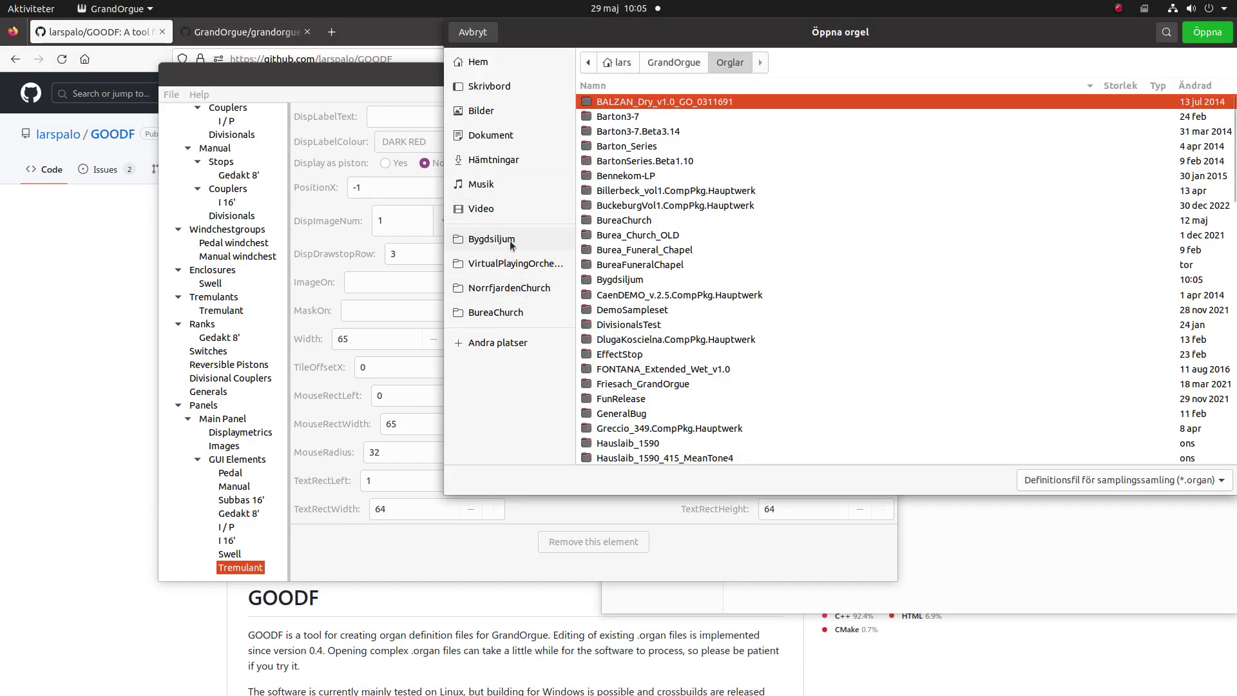
{"action": "left_click", "coordinate": [510, 240]}
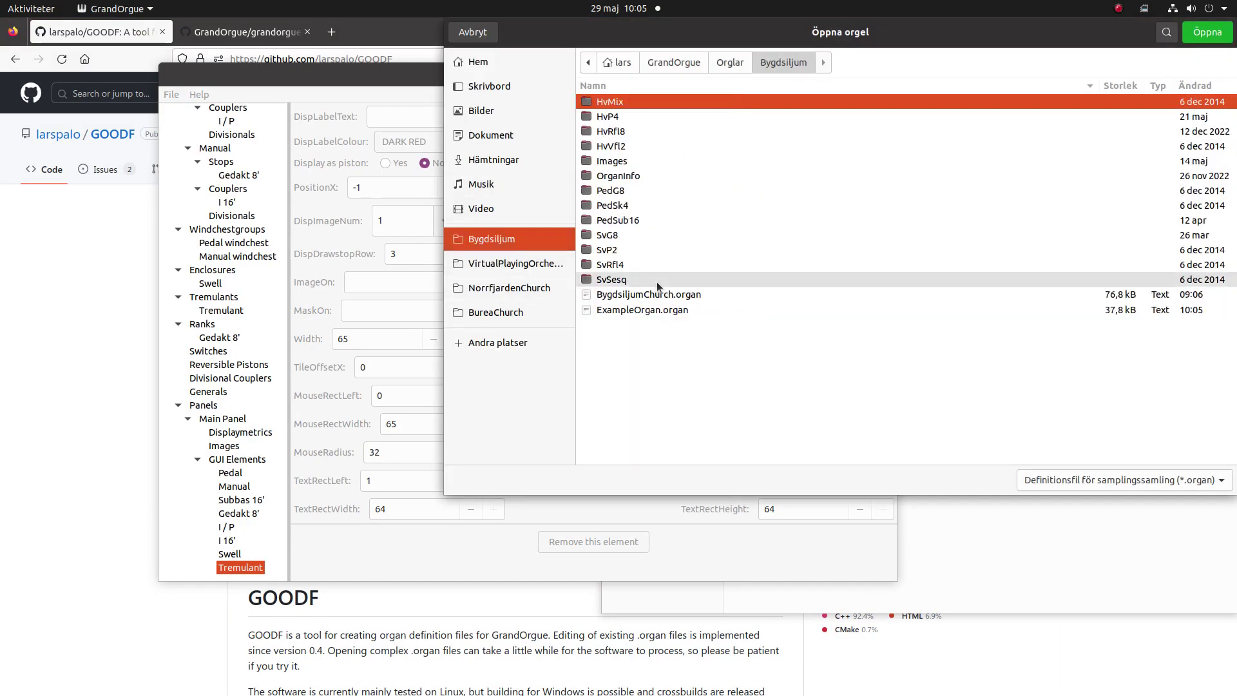
{"action": "left_click", "coordinate": [648, 306]}
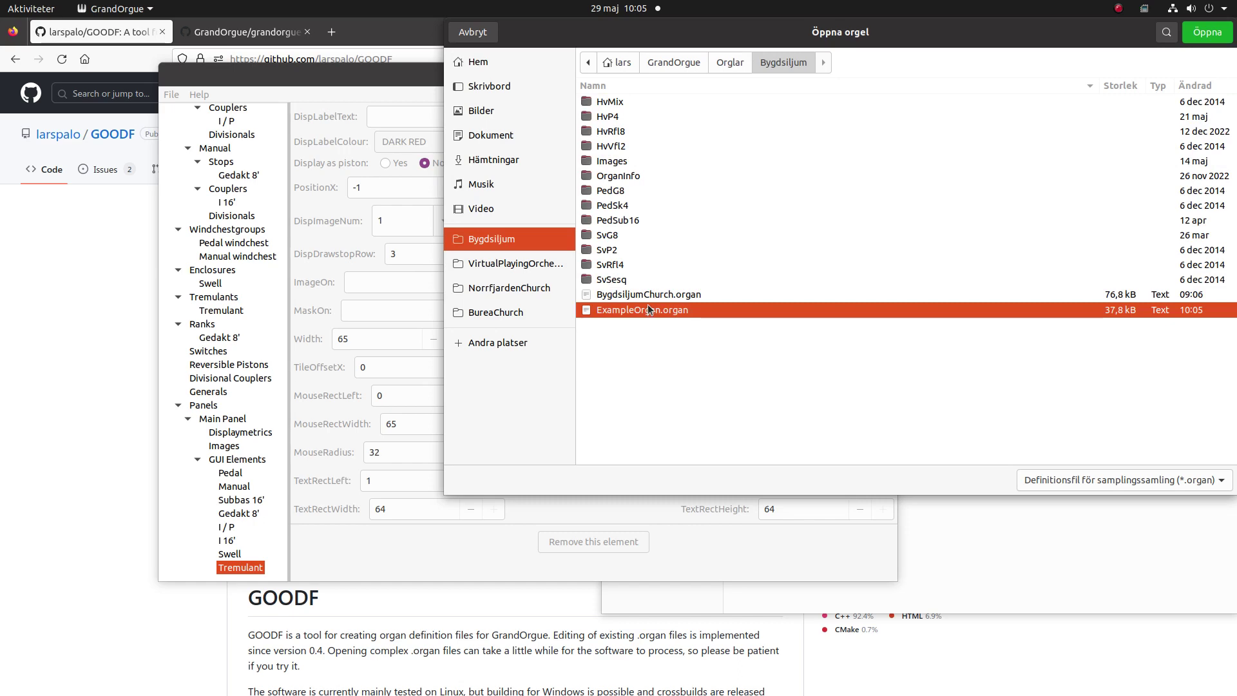
Check the .organ file's location and name in GOODF's organ properties, and open the selected ExampleOrgan.organ in GrandOrgue
{"action": "left_click", "coordinate": [284, 74]}
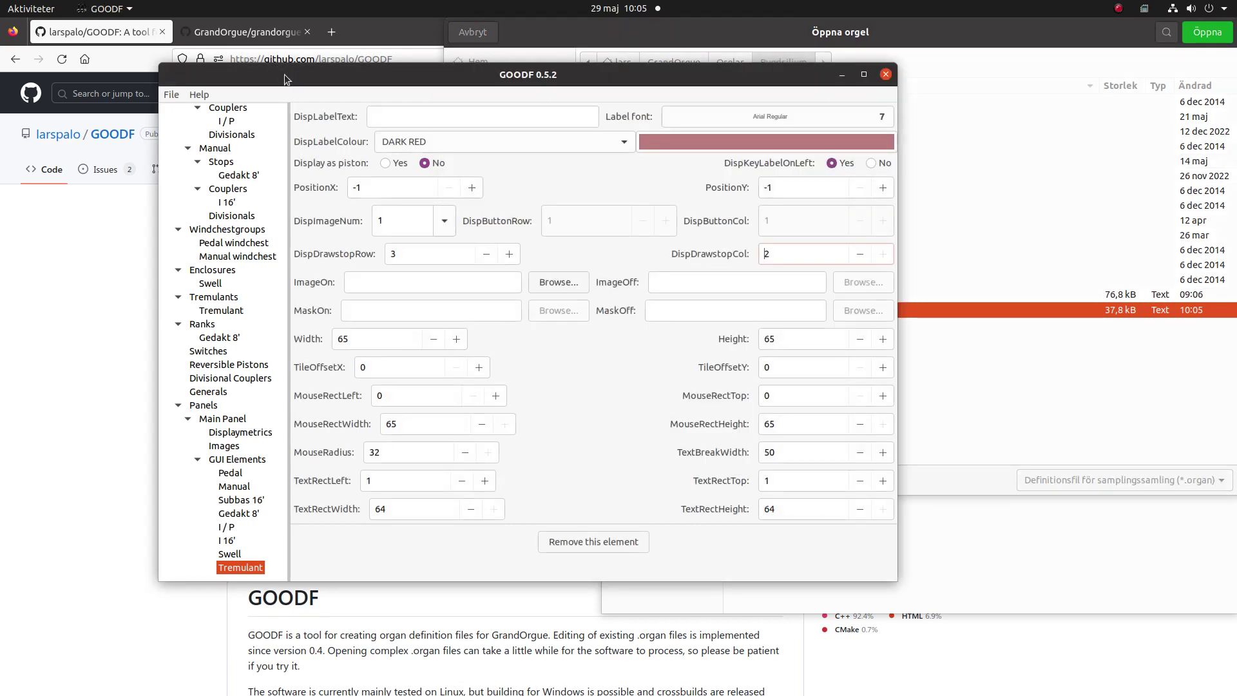
{"action": "scroll", "coordinate": [209, 212], "scroll_direction": "up", "scroll_amount": 3}
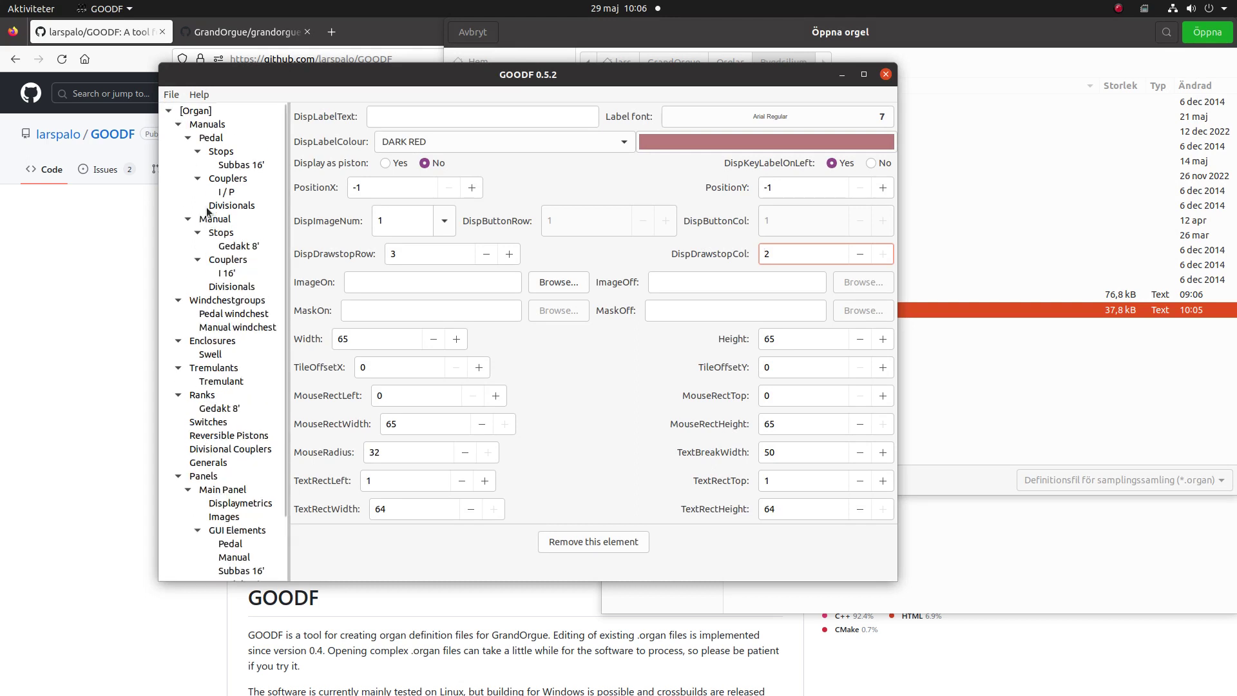
{"action": "left_click", "coordinate": [195, 112]}
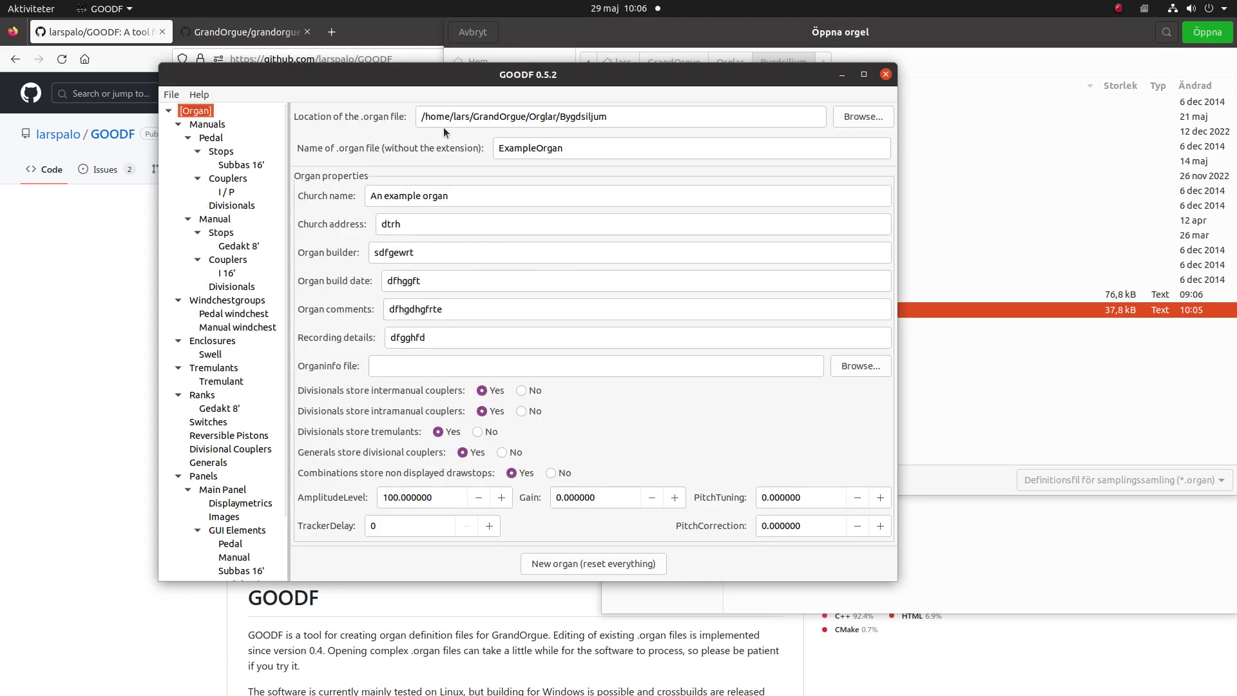
{"action": "left_click", "coordinate": [960, 37]}
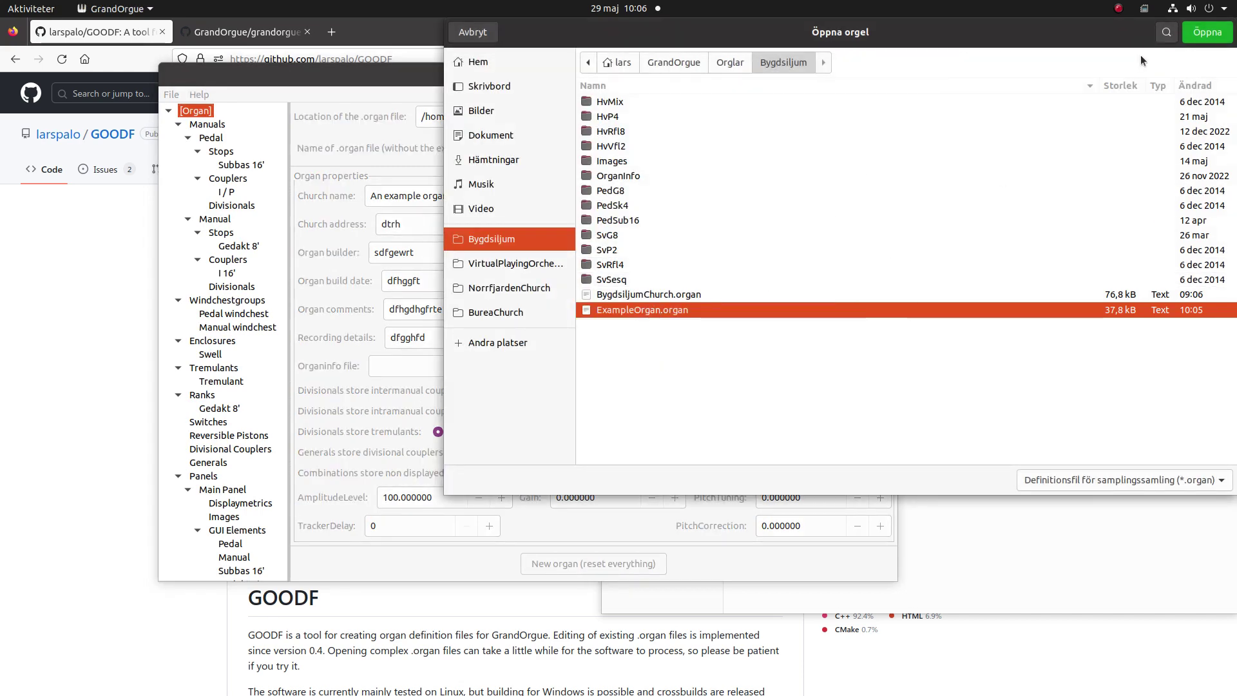
{"action": "left_click", "coordinate": [1207, 33]}
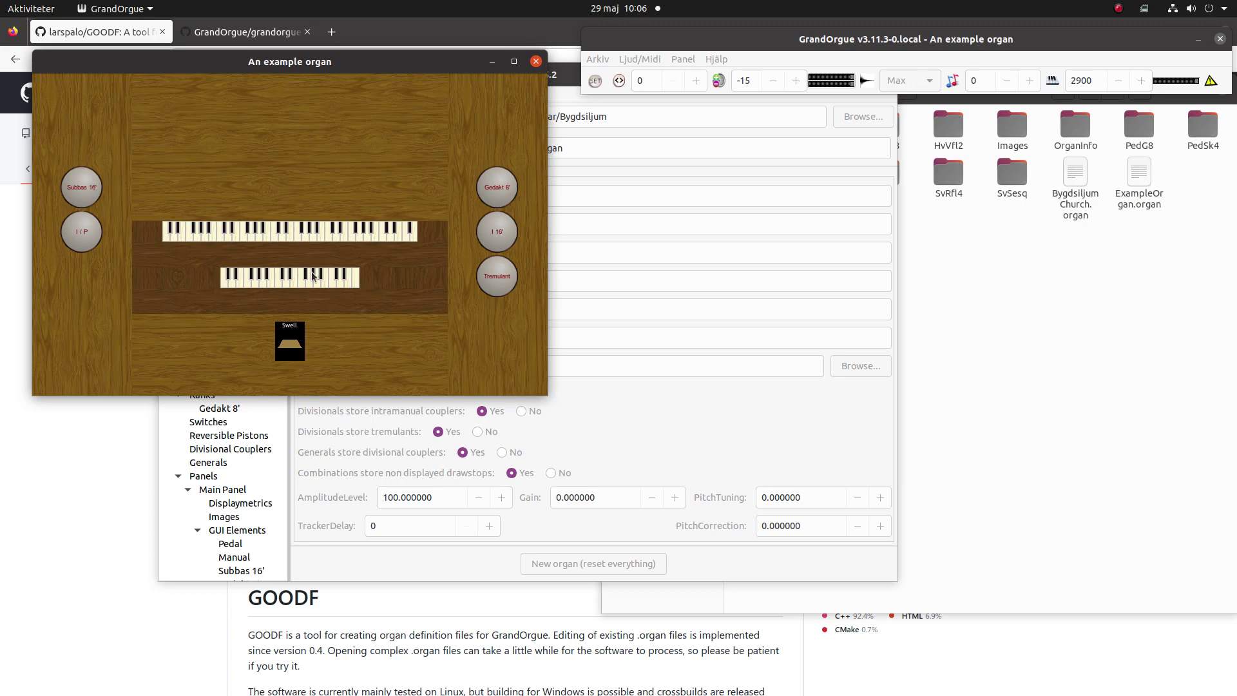
Switch to GOODF, set Has Pedal to Yes for the Main Panel and write the organ definition file again
{"action": "left_click", "coordinate": [226, 489]}
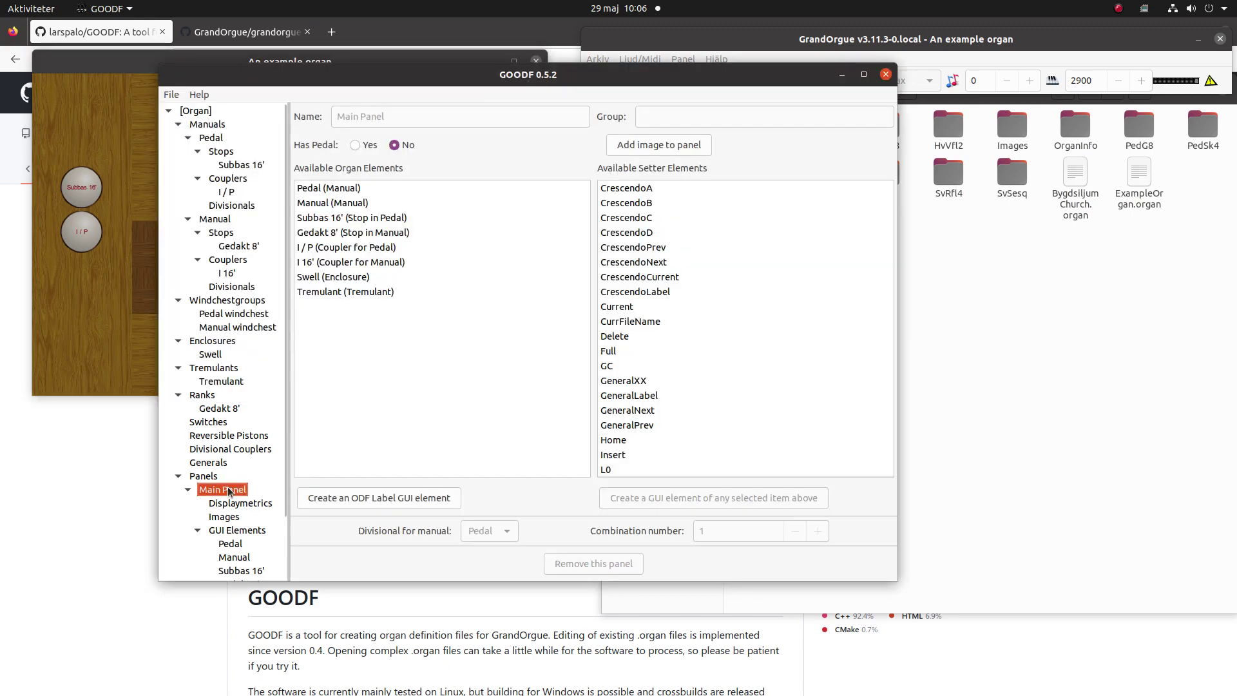
{"action": "left_click", "coordinate": [355, 145]}
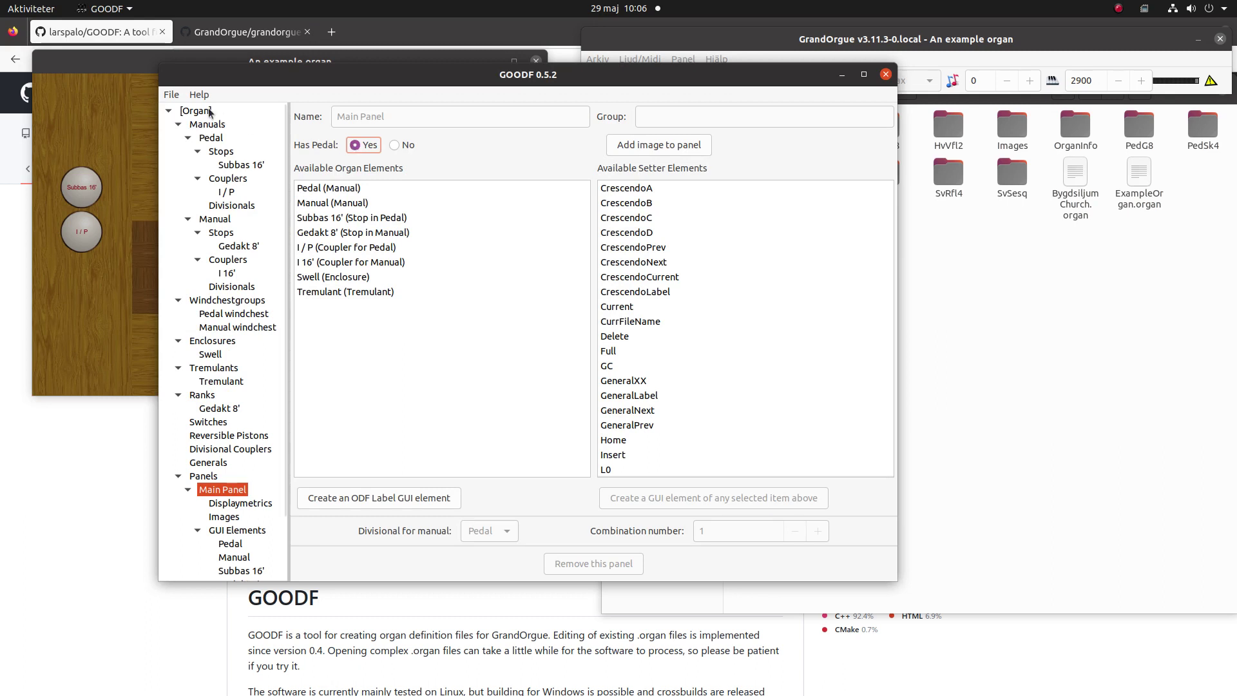
{"action": "left_click", "coordinate": [181, 94]}
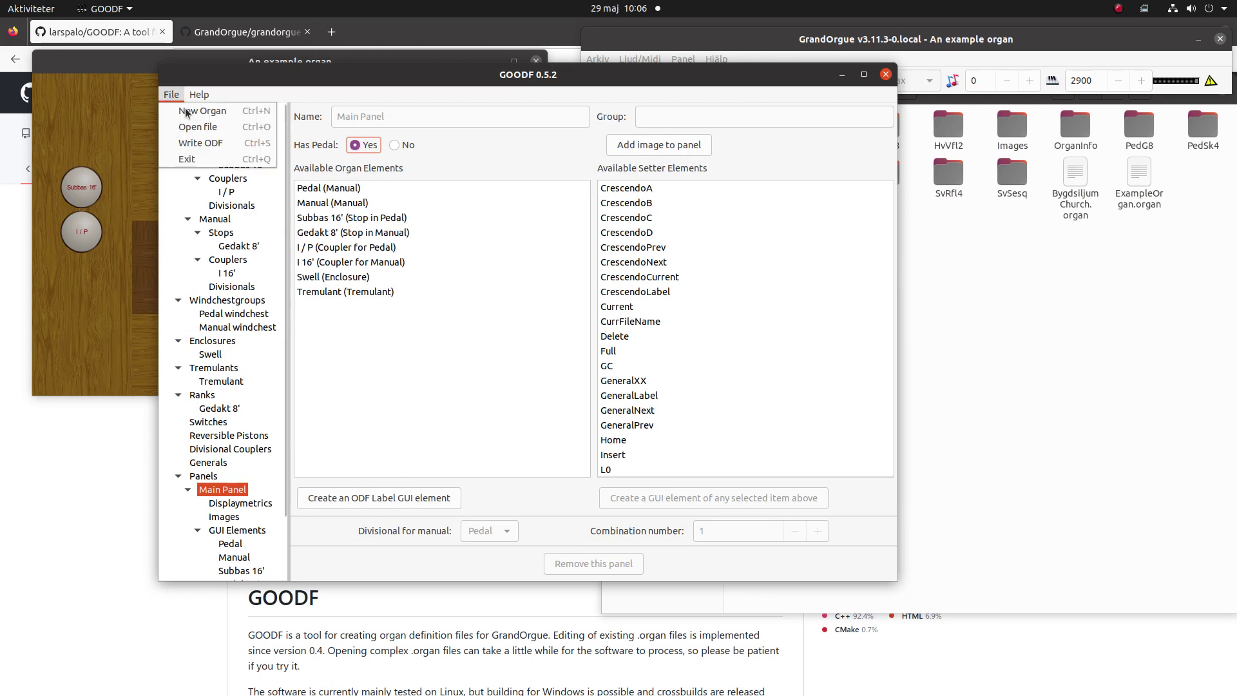
{"action": "left_click", "coordinate": [192, 152]}
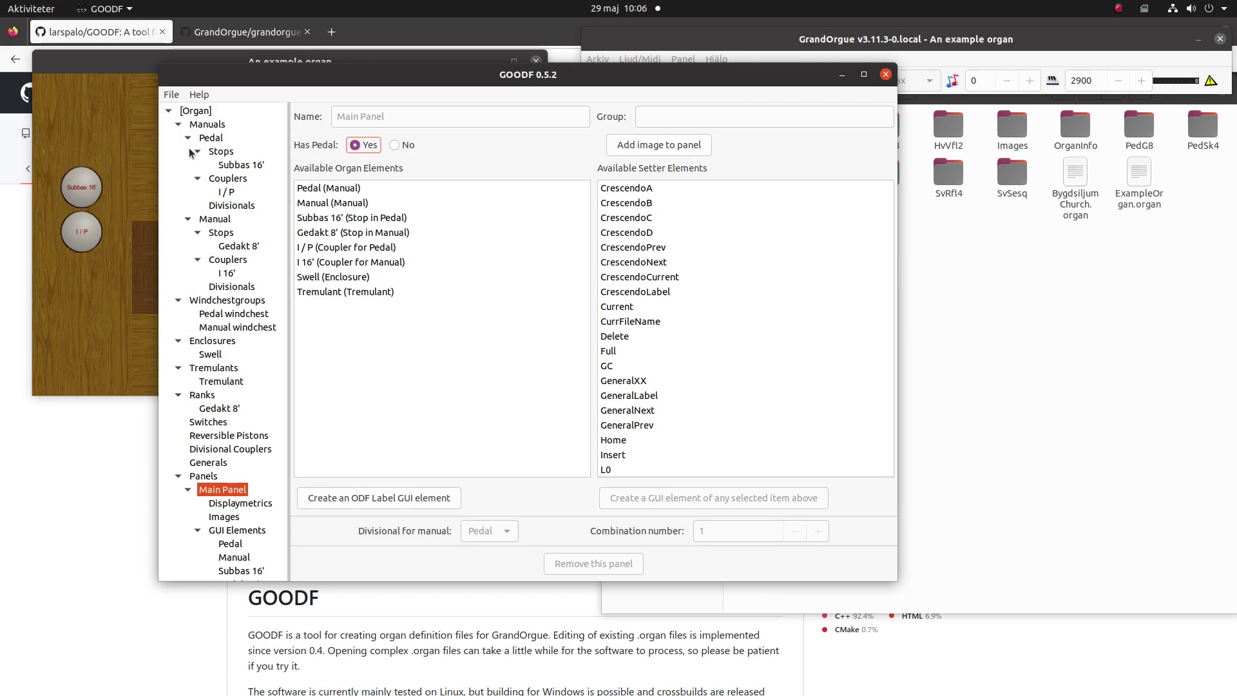
Switch to GrandOrgue and reload the example organ from its rewritten definition file
{"action": "left_click", "coordinate": [646, 41]}
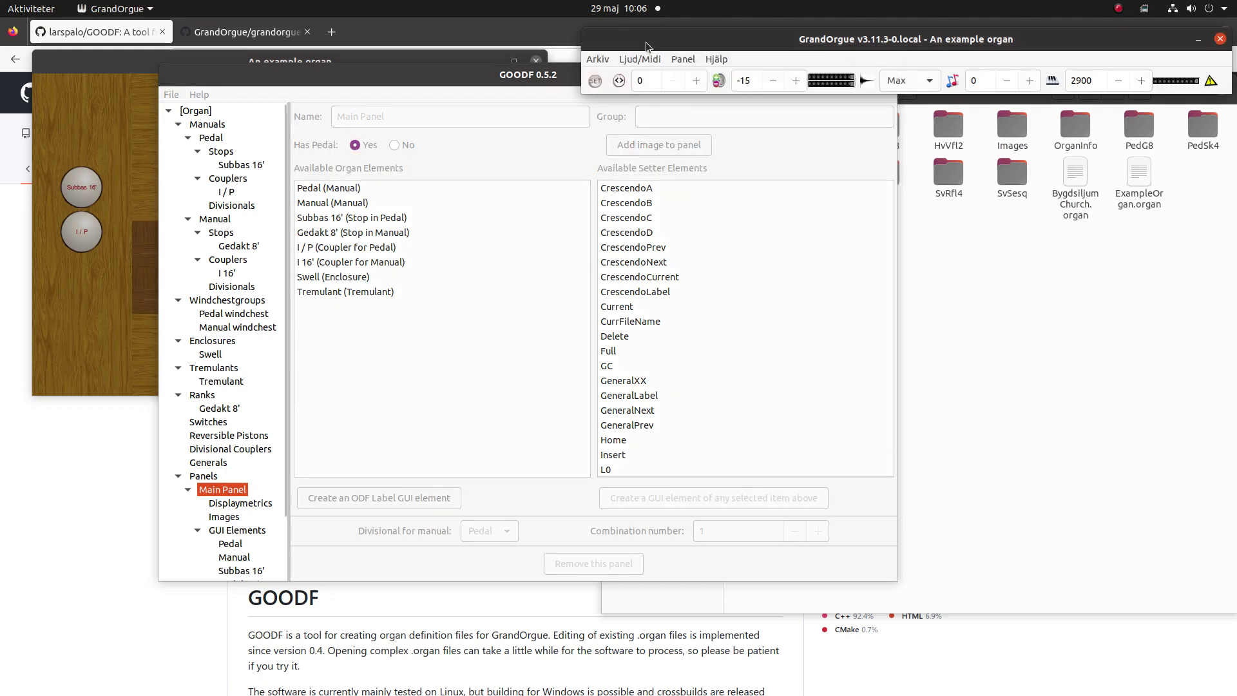
{"action": "left_click", "coordinate": [601, 57]}
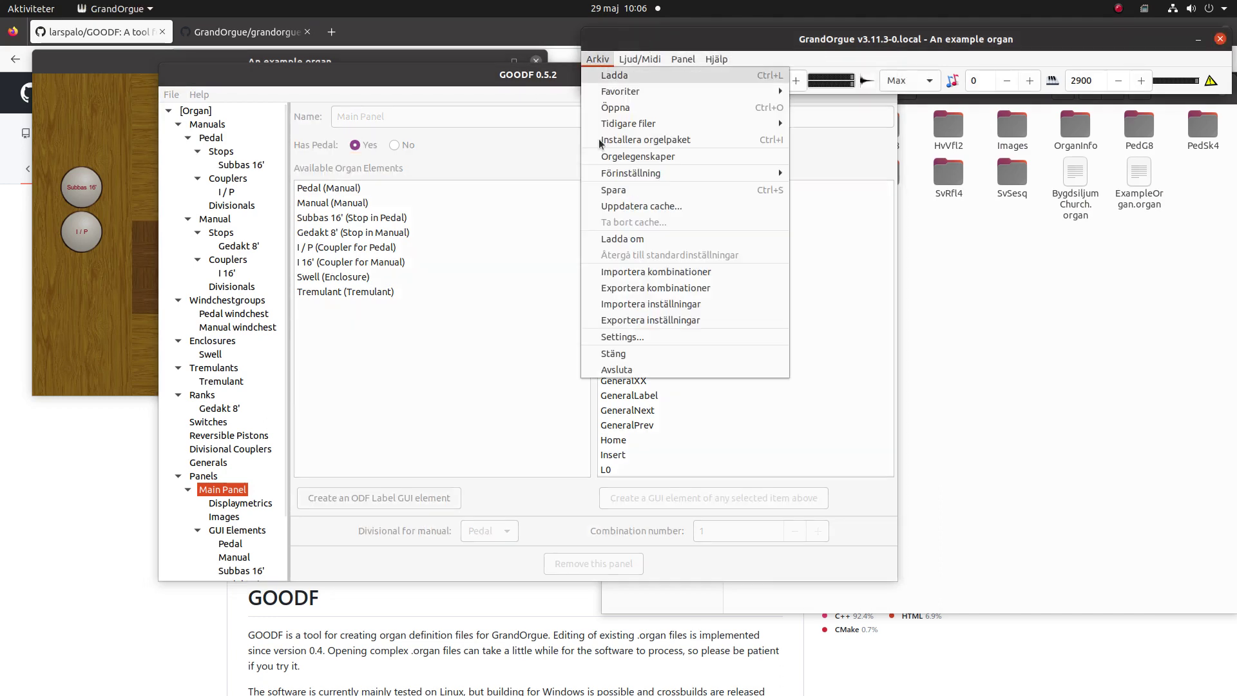
{"action": "left_click", "coordinate": [609, 237]}
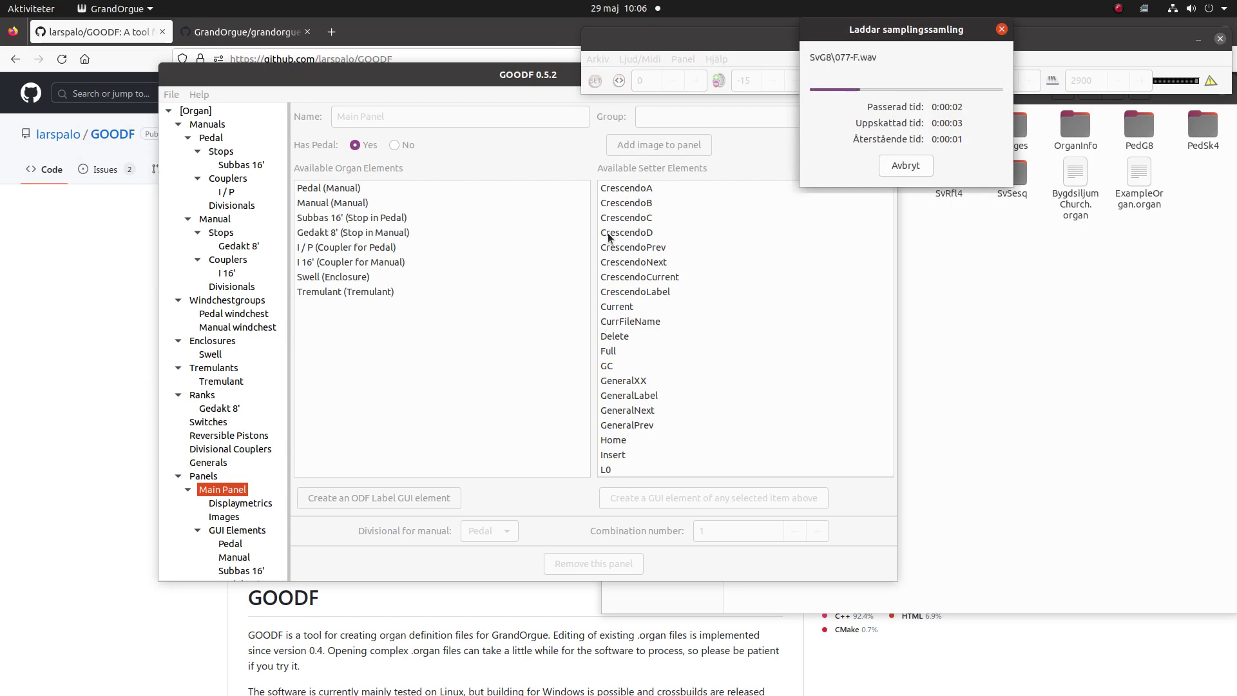